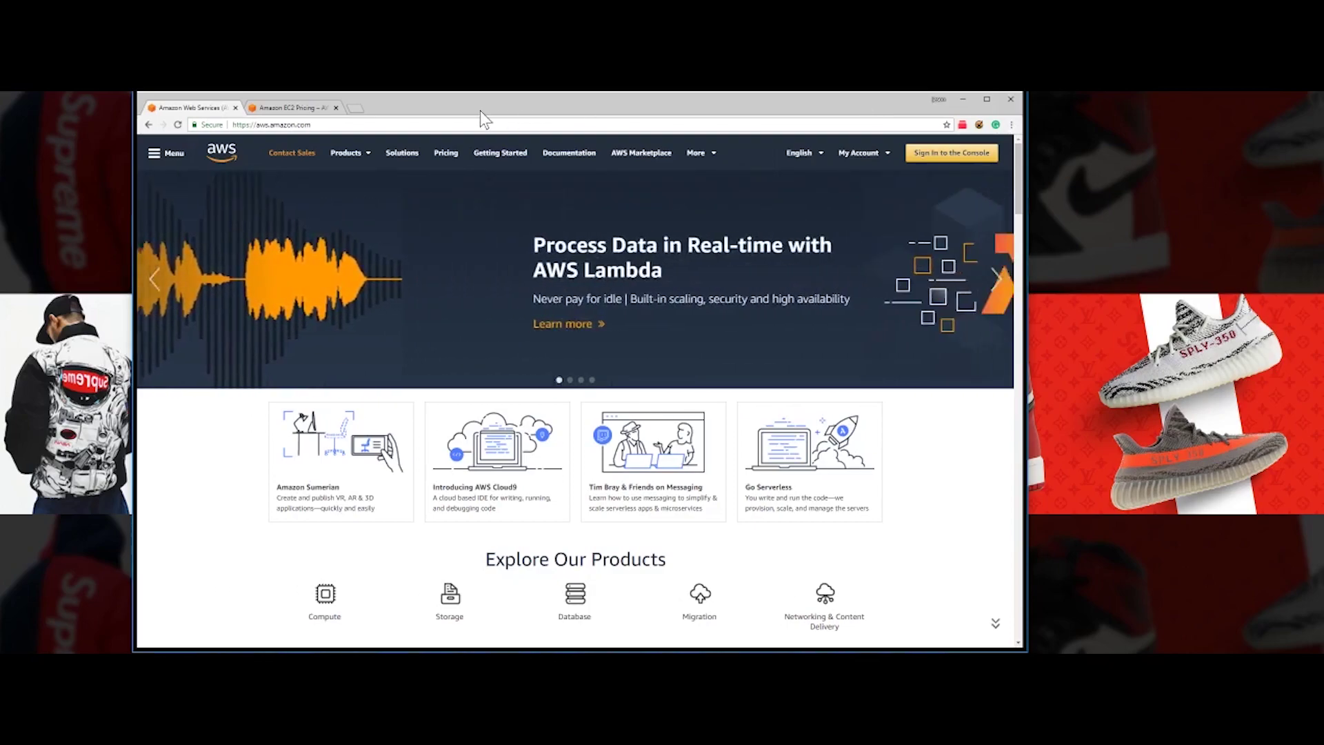
- Browse the EC2 Pricing page's On-Demand, Spot, Reserved and Dedicated Hosts options, then open On-Demand pricing
click(291, 110)
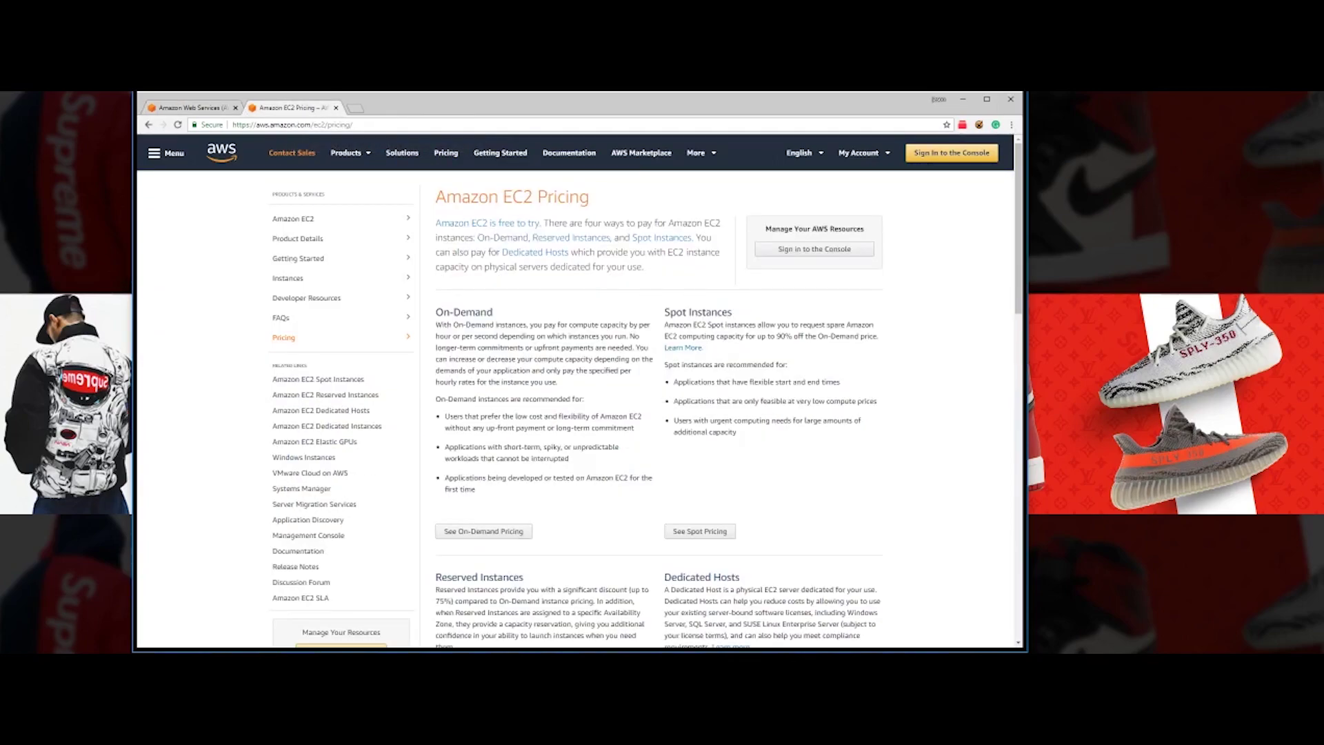
scroll(674, 328, down, 7)
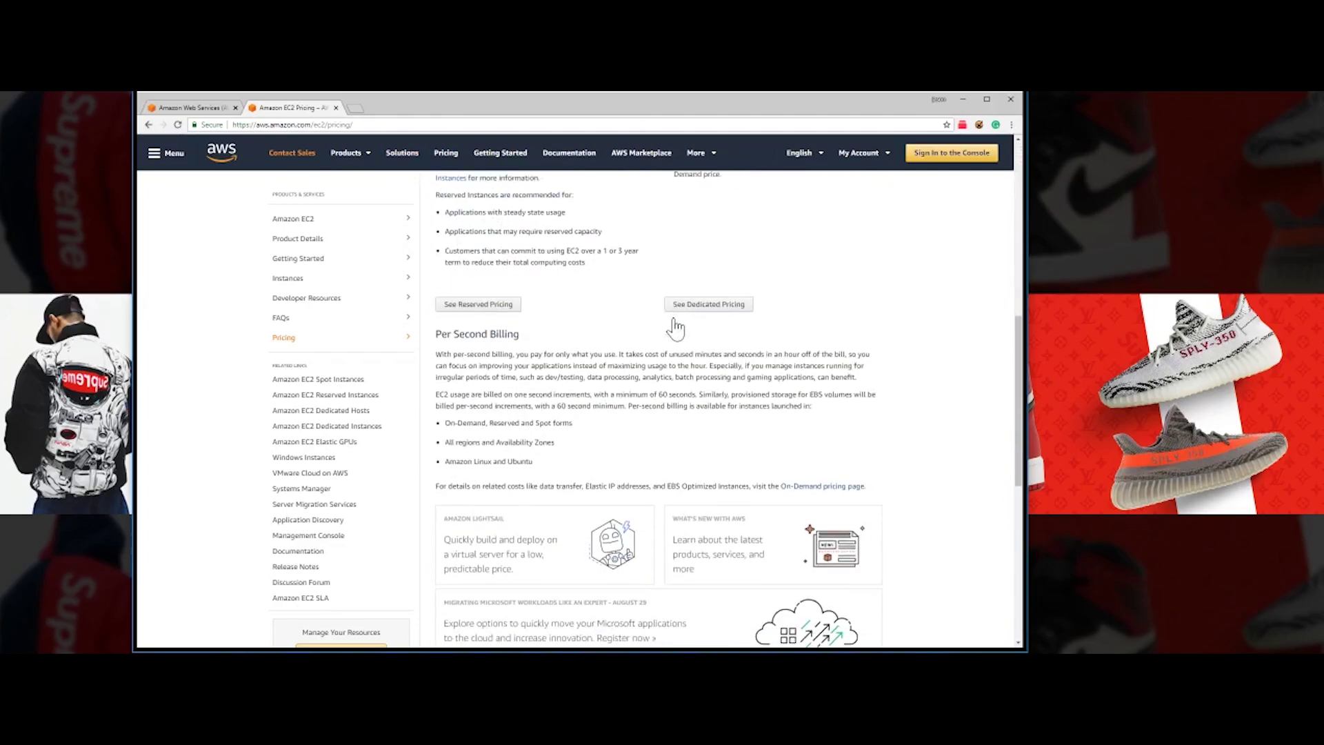
scroll(674, 328, down, 4)
scroll(731, 355, up, 9)
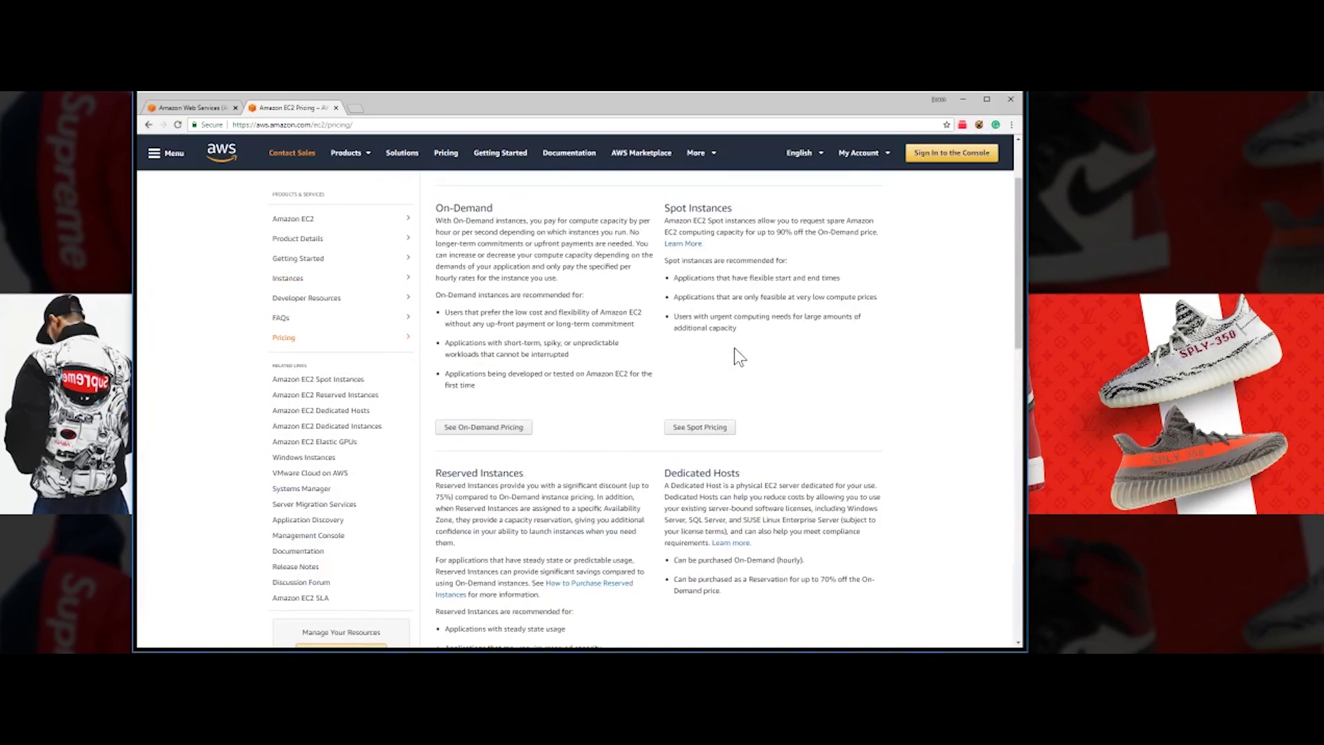
scroll(739, 356, up, 2)
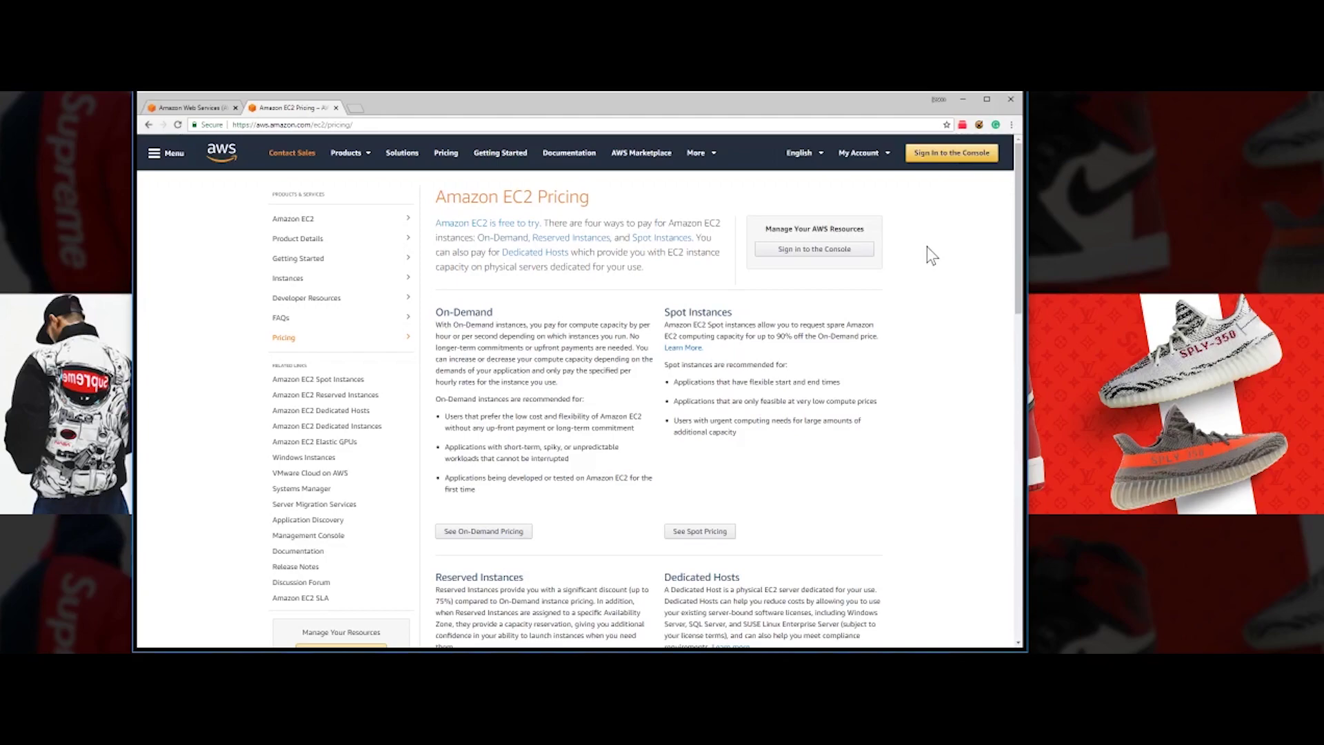
scroll(867, 436, down, 3)
scroll(870, 436, down, 3)
scroll(870, 436, up, 6)
scroll(798, 489, down, 2)
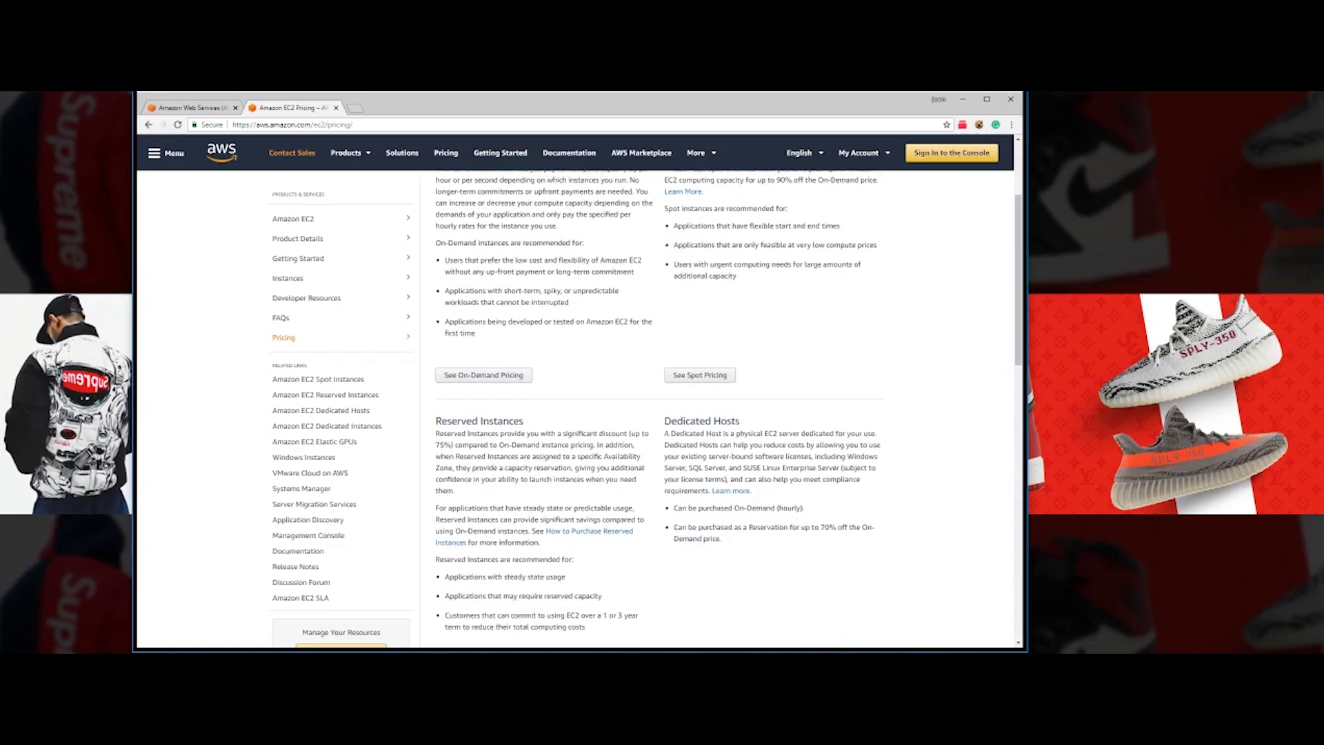
scroll(549, 403, up, 2)
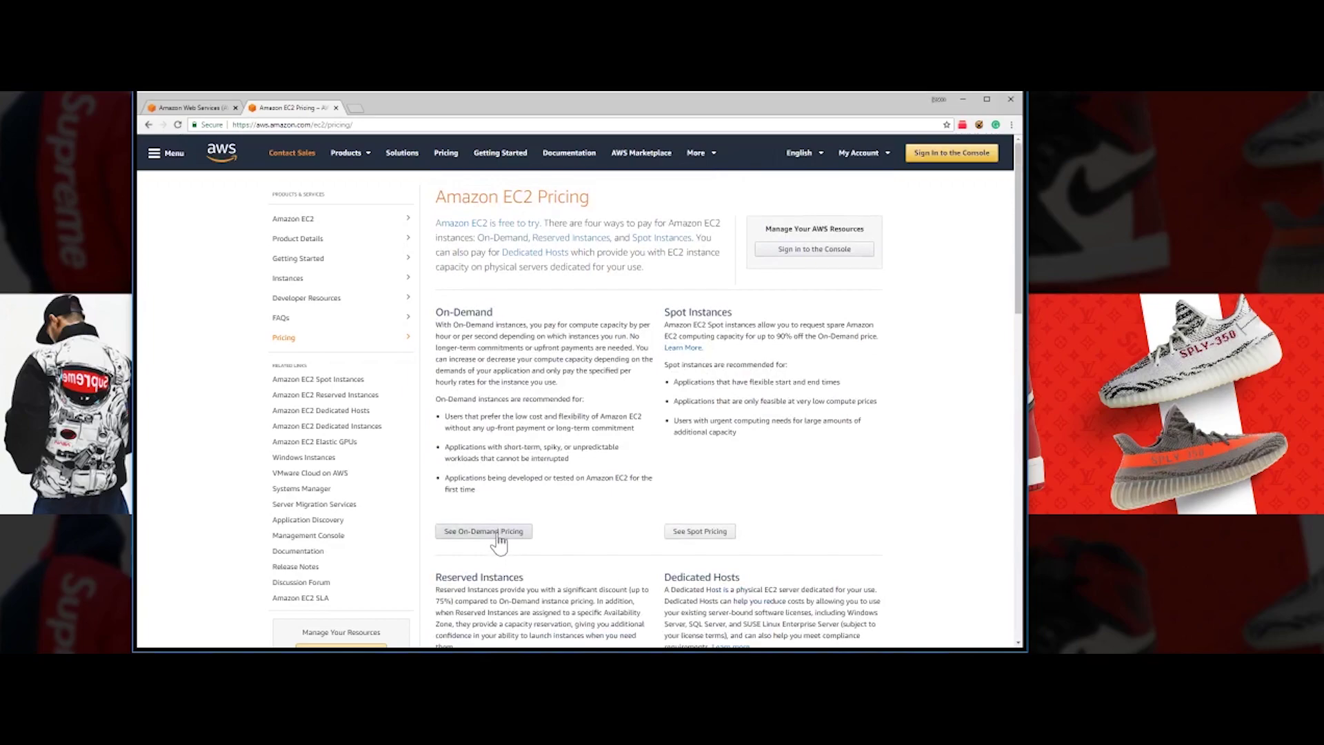
click(498, 532)
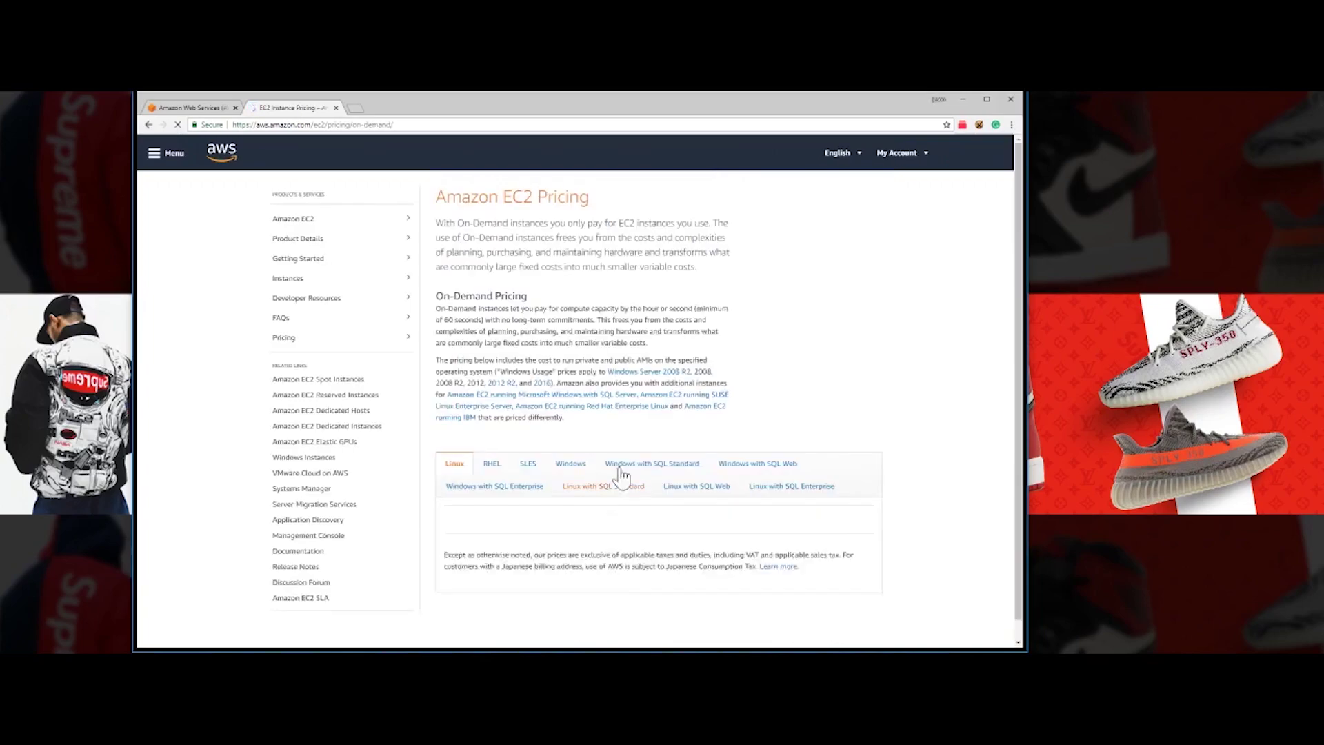
- Show Windows On-Demand prices with the region kept at US East (N. Virginia)
click(578, 467)
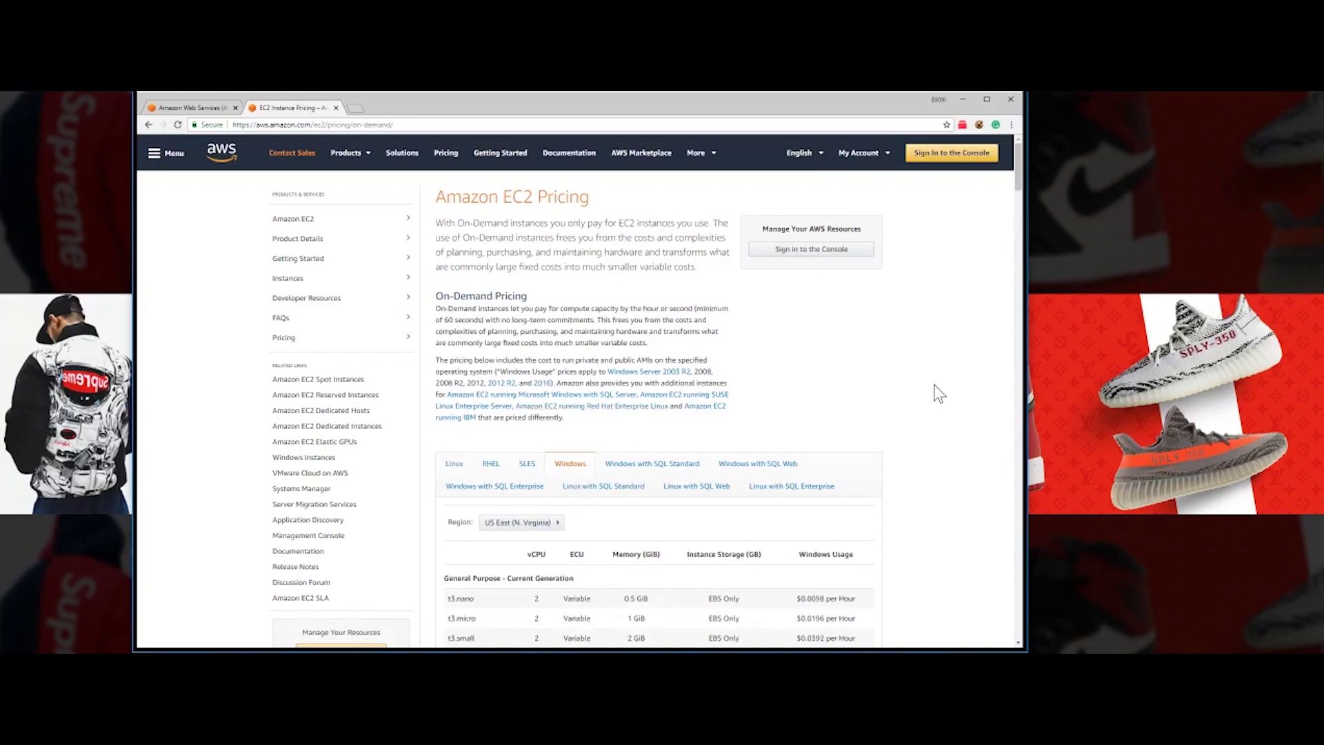
scroll(923, 411, down, 2)
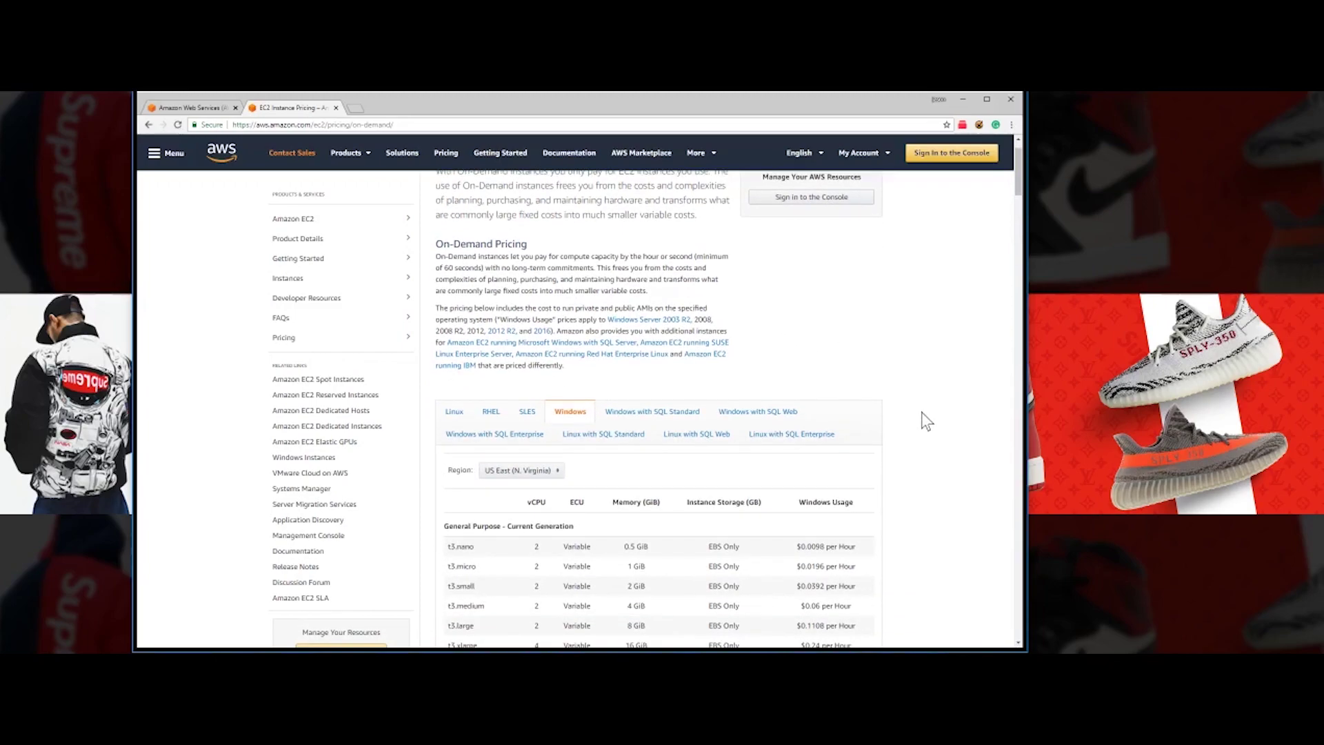
scroll(921, 412, down, 2)
scroll(921, 412, up, 2)
scroll(620, 306, down, 1)
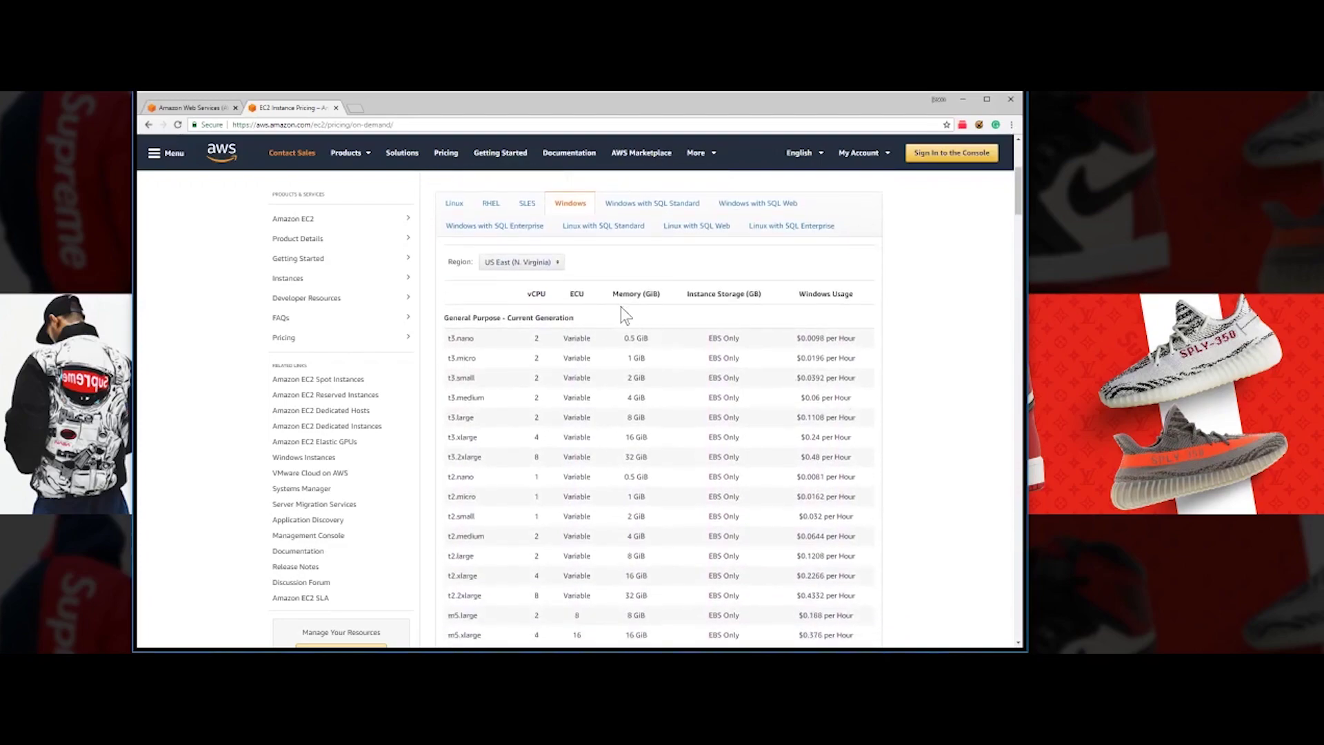
click(560, 267)
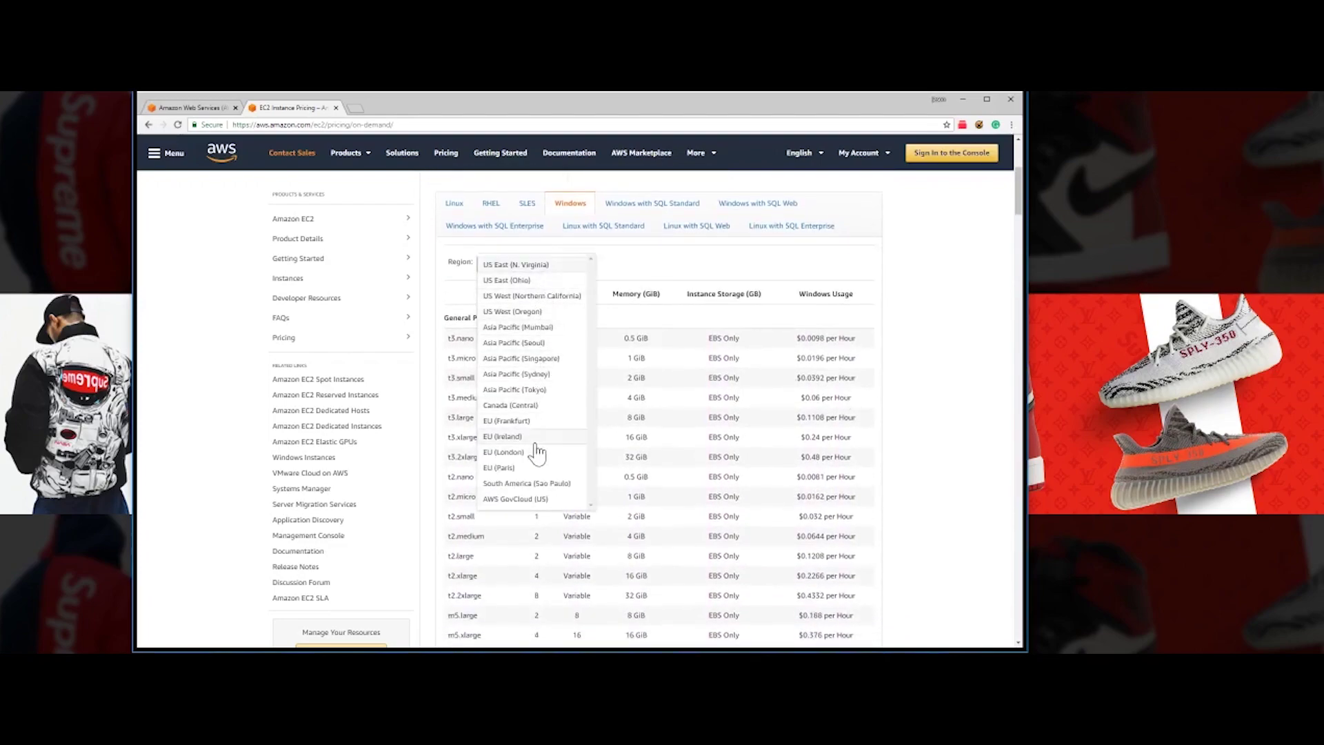
click(668, 269)
- Scroll the Windows price table and highlight m5 rows such as m5.12xlarge at $4.512/hour
scroll(600, 379, down, 1)
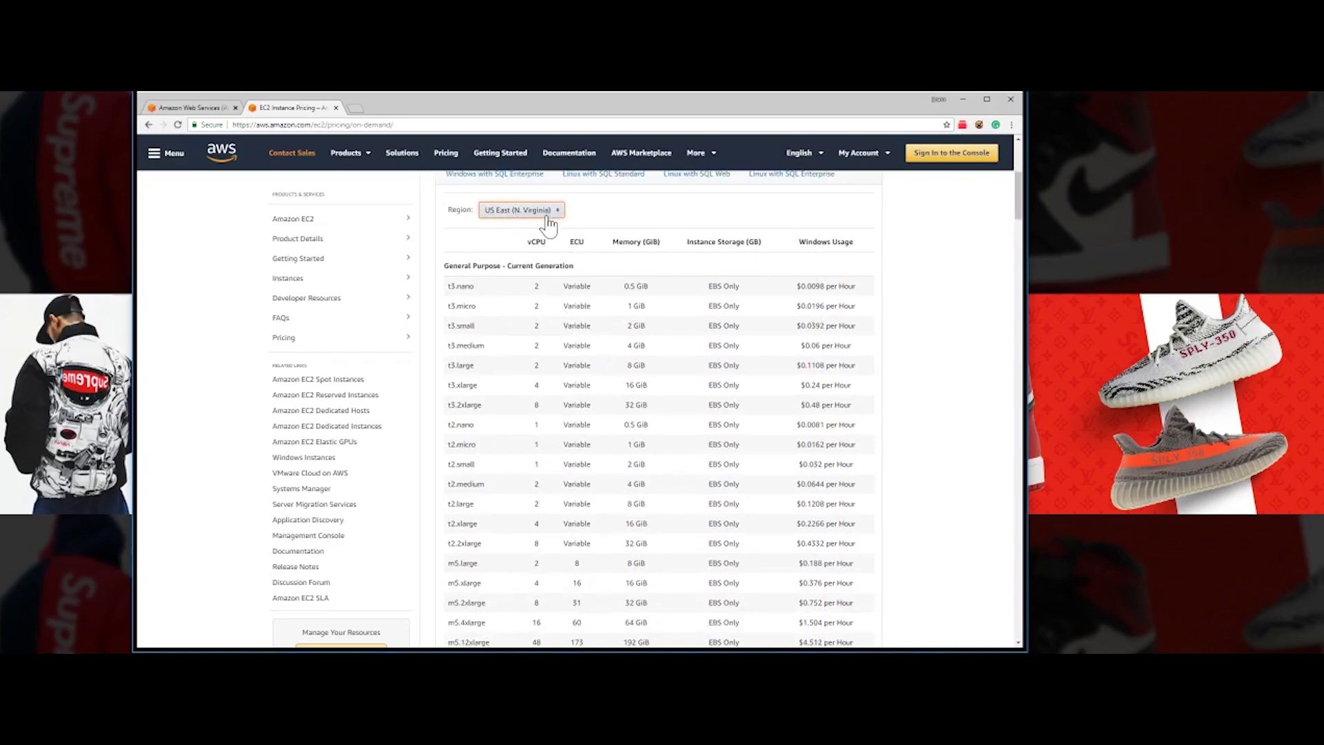
scroll(623, 303, down, 3)
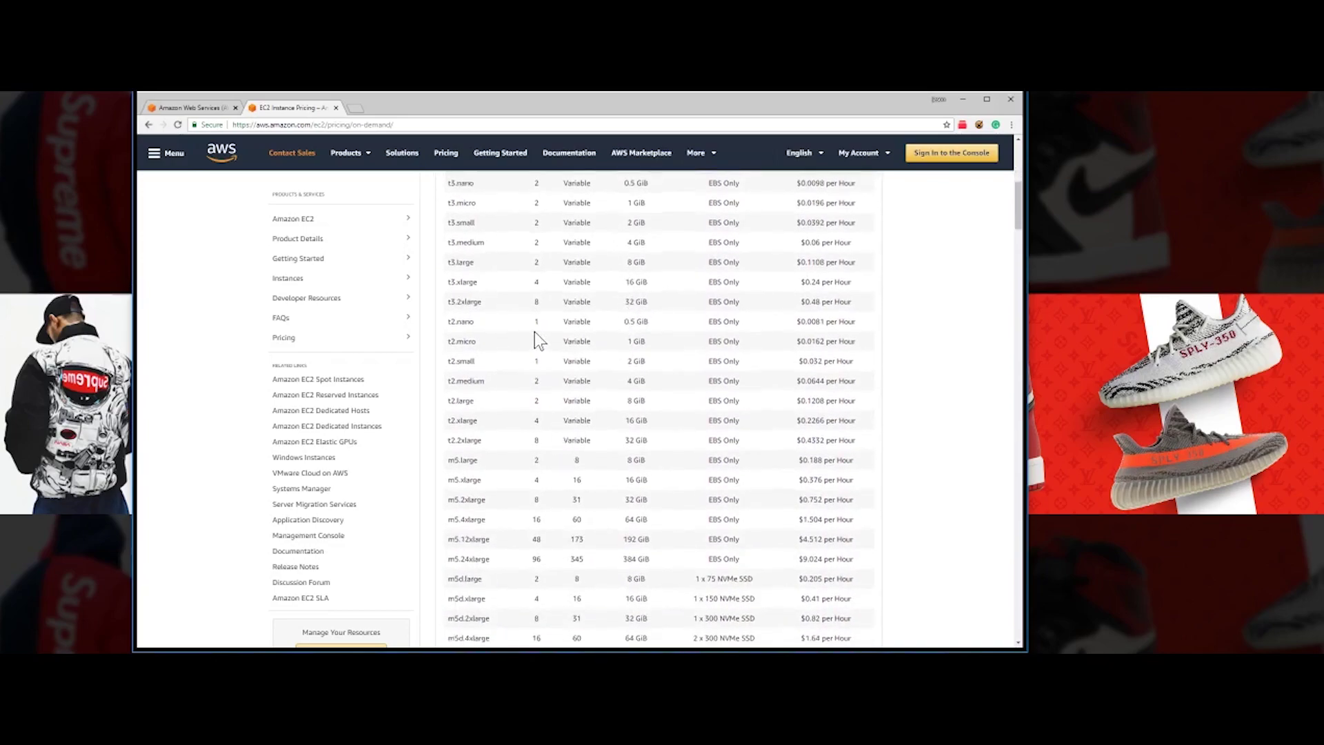
scroll(535, 338, up, 3)
scroll(491, 396, down, 2)
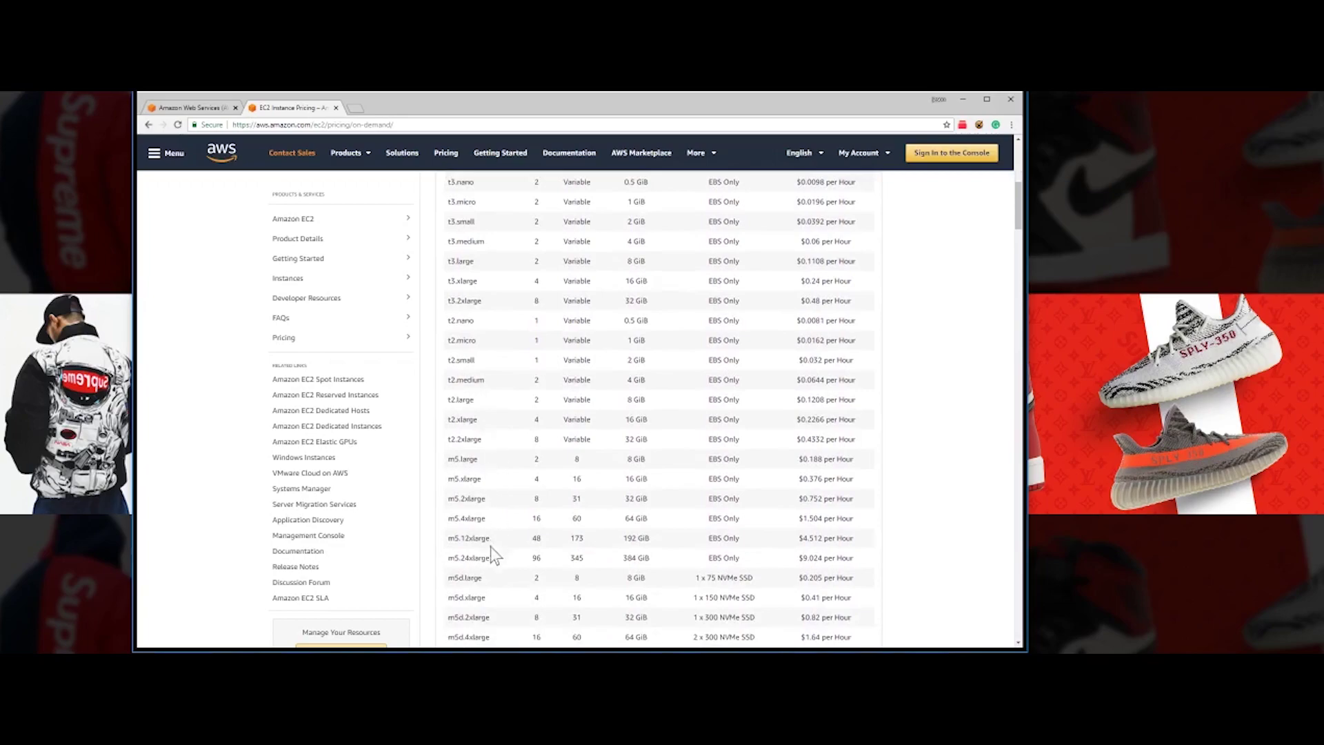
scroll(657, 410, up, 1)
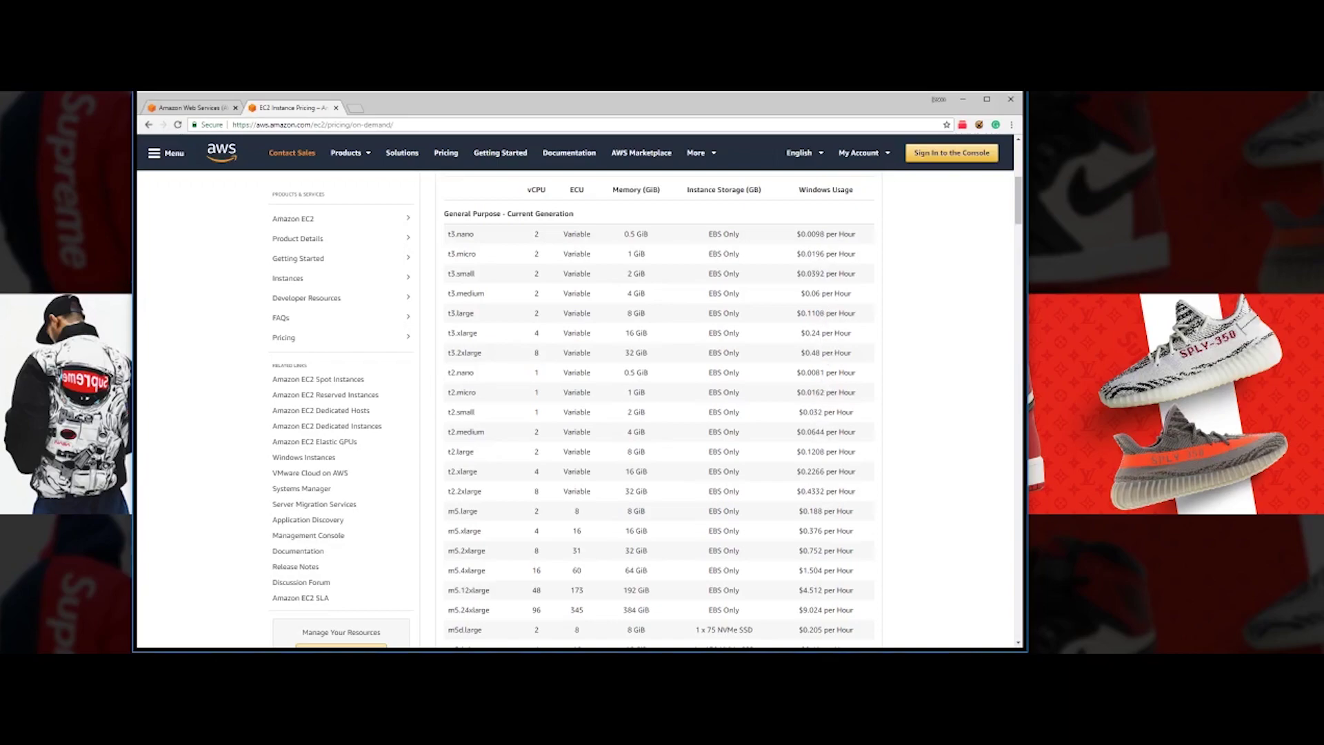
scroll(627, 414, down, 1)
scroll(655, 310, up, 1)
scroll(612, 331, down, 3)
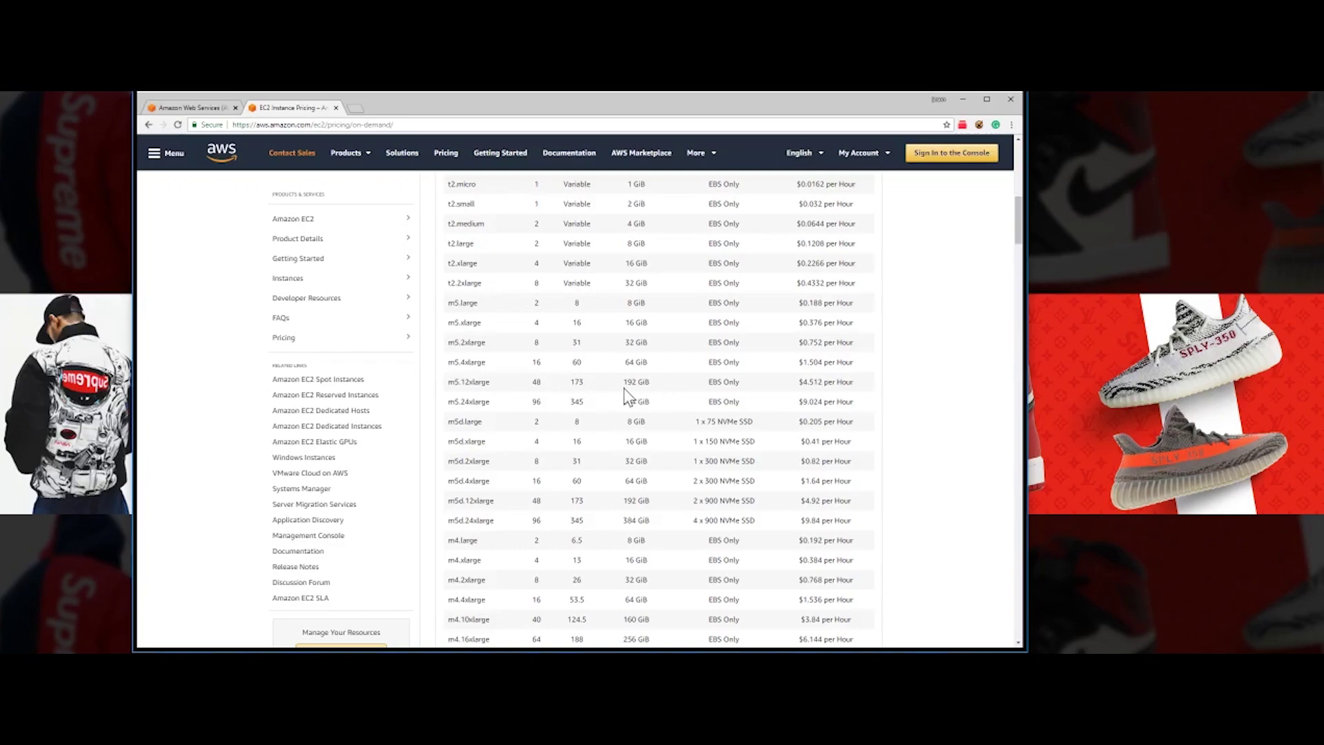
drag(531, 383, 585, 383)
scroll(585, 383, up, 5)
scroll(585, 383, down, 4)
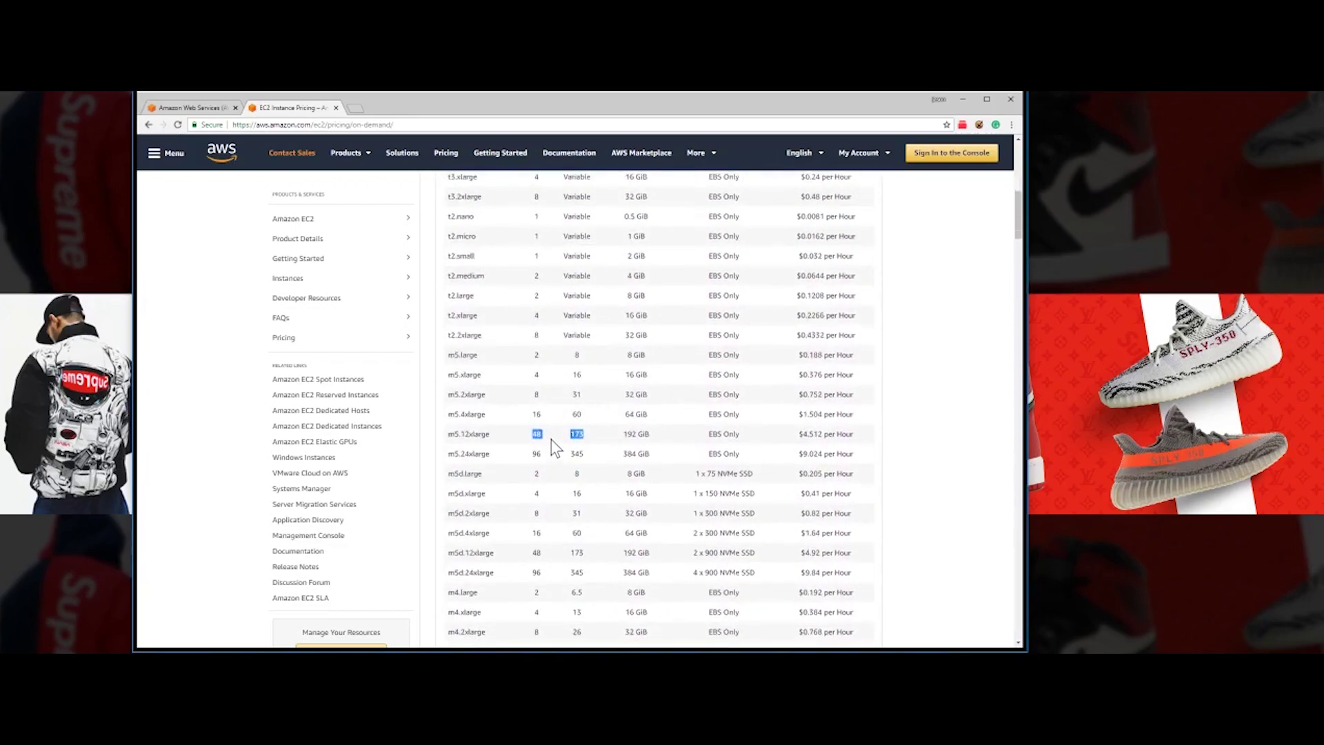
scroll(579, 441, up, 1)
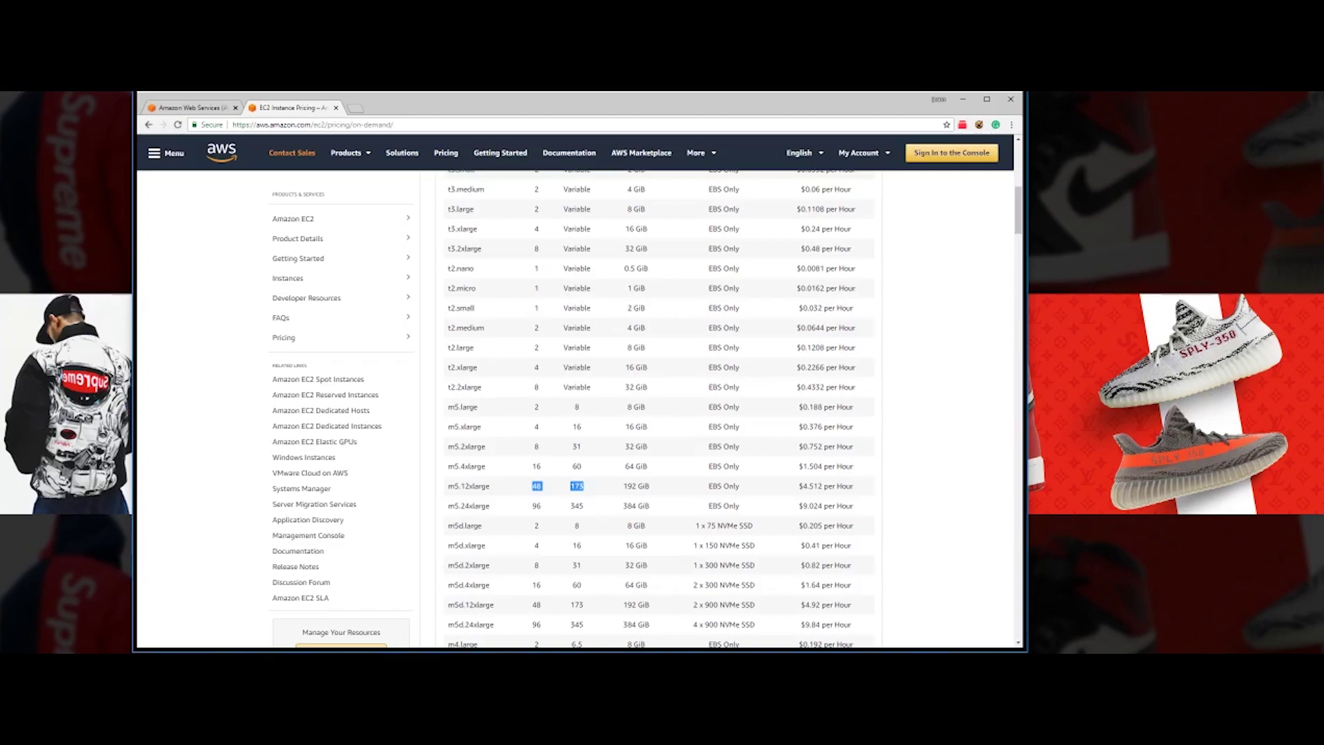
- Highlight the m5.24xlarge row and its $9.024 hourly price, then clear the selection
drag(802, 486, 842, 485)
scroll(655, 485, up, 1)
scroll(655, 486, down, 2)
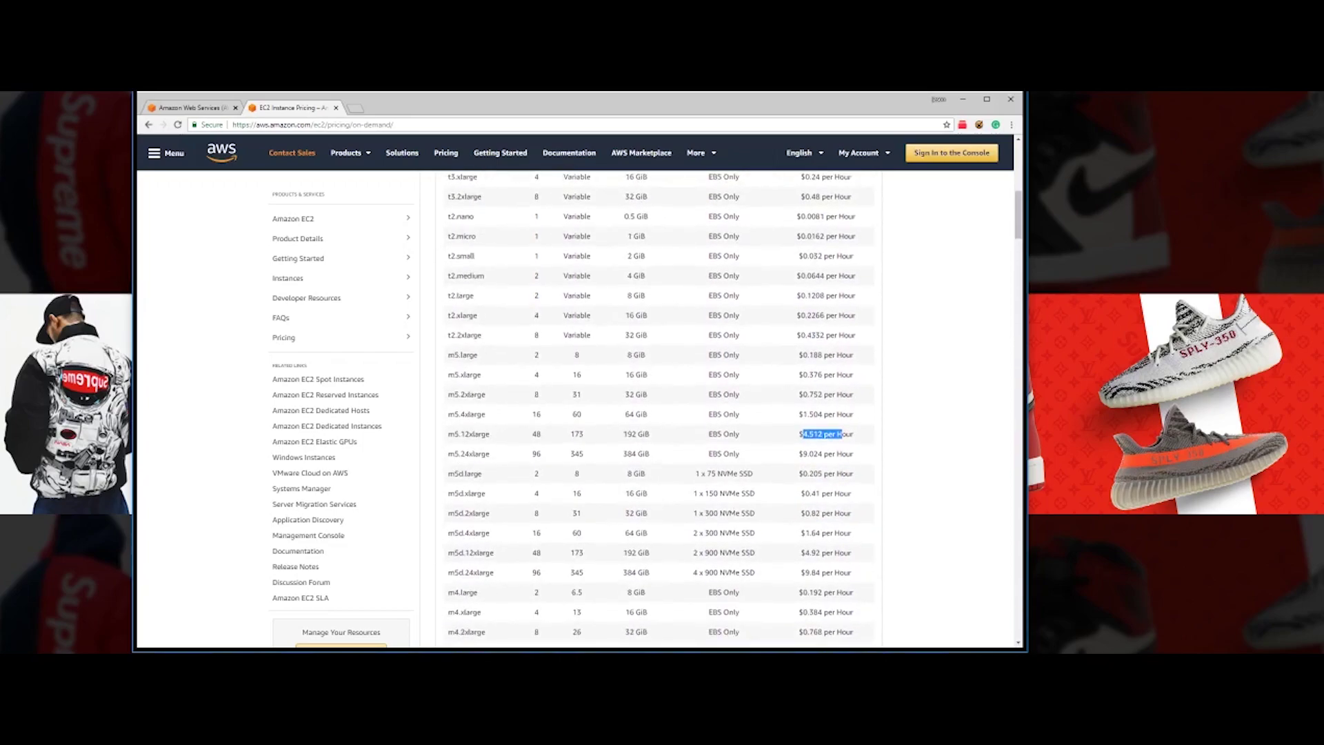
drag(447, 454, 482, 453)
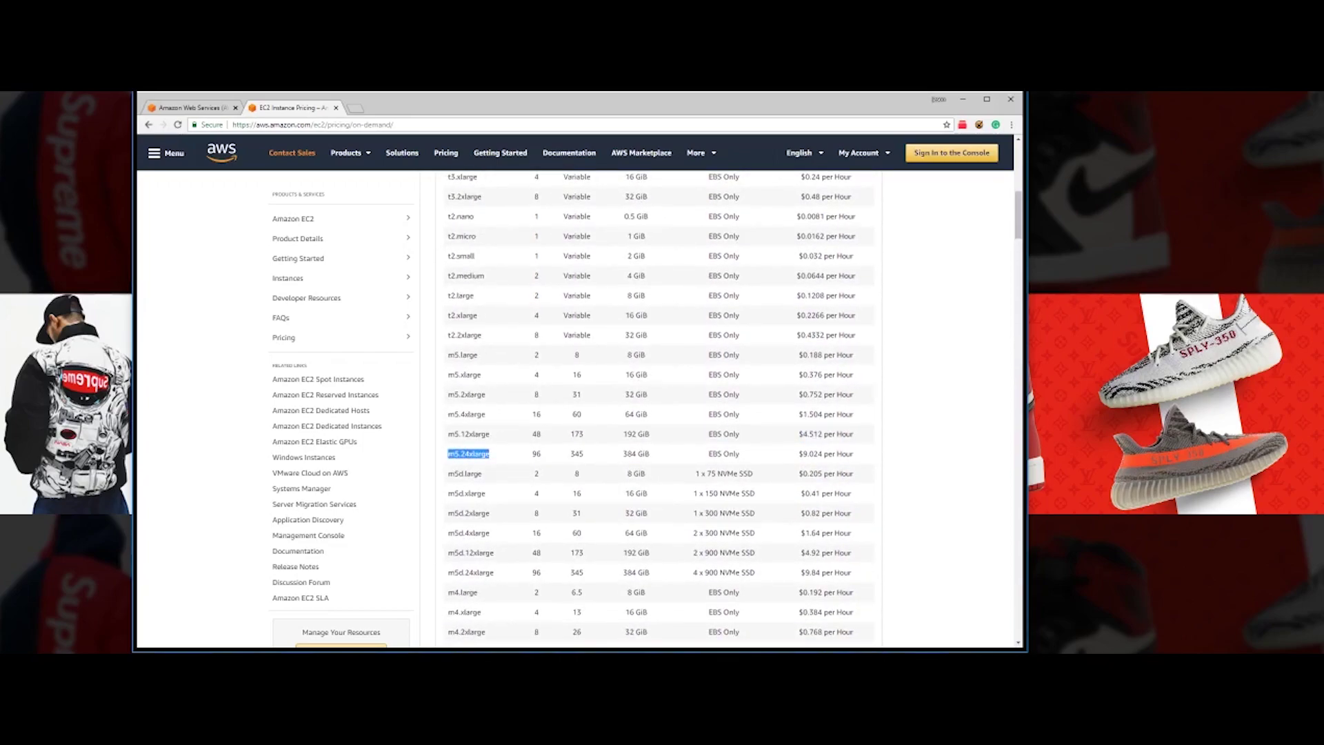
click(528, 453)
- Go back to the AWS home page and sign in to the Management Console
scroll(680, 439, up, 9)
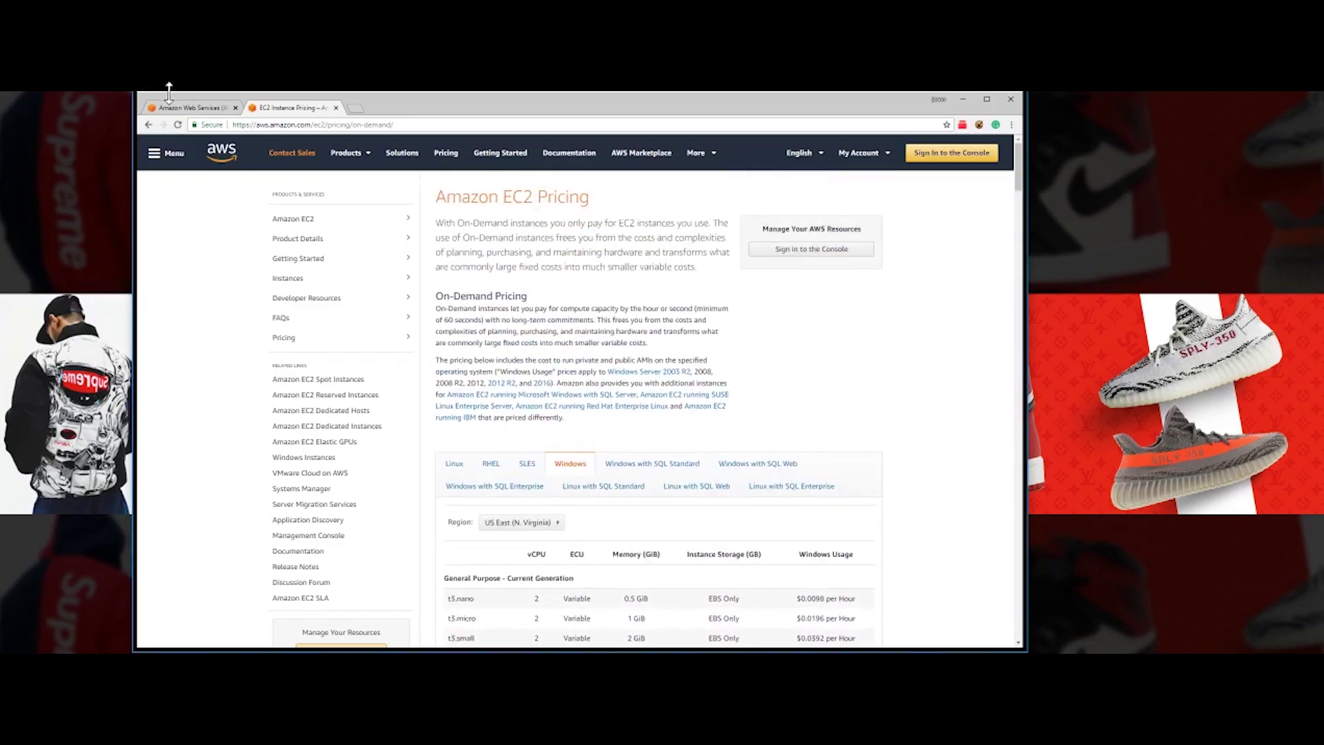
click(189, 109)
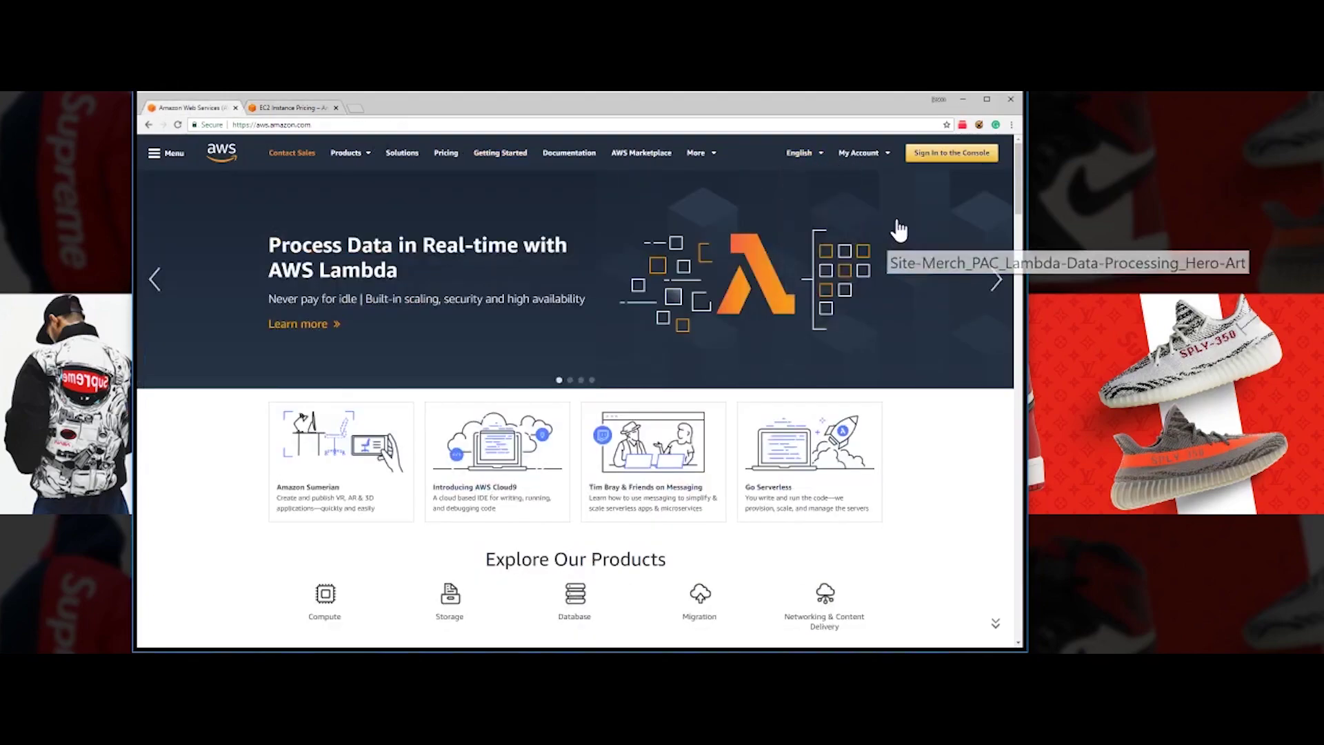
click(946, 158)
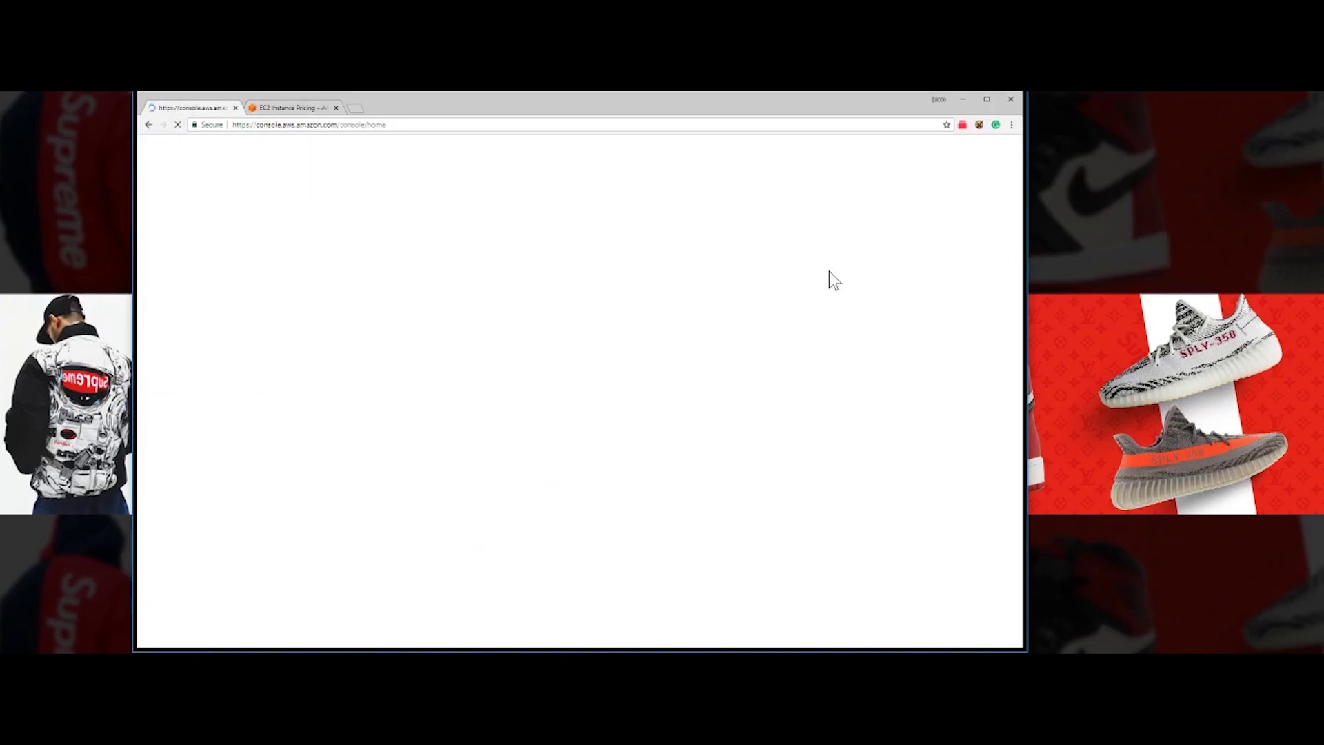
click(412, 301)
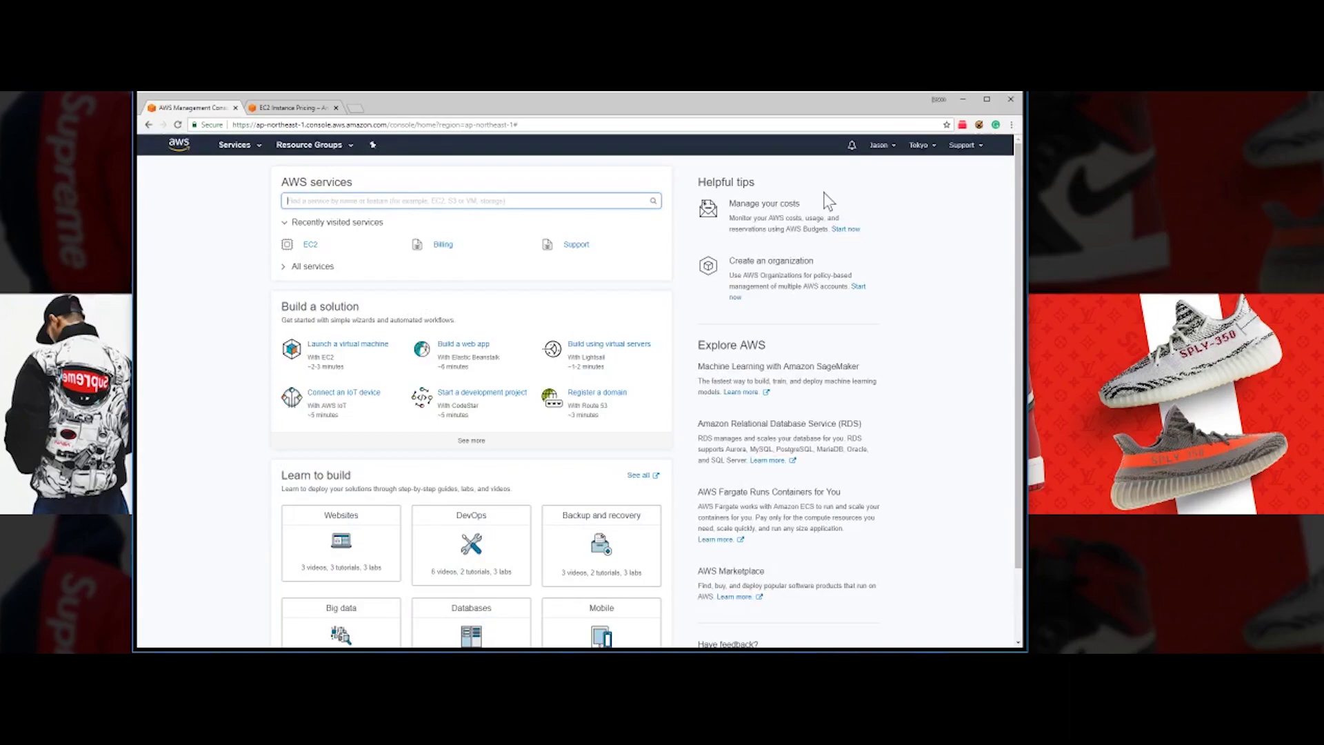
- Switch the console region from Tokyo to US East (N. Virginia) and open EC2
click(921, 149)
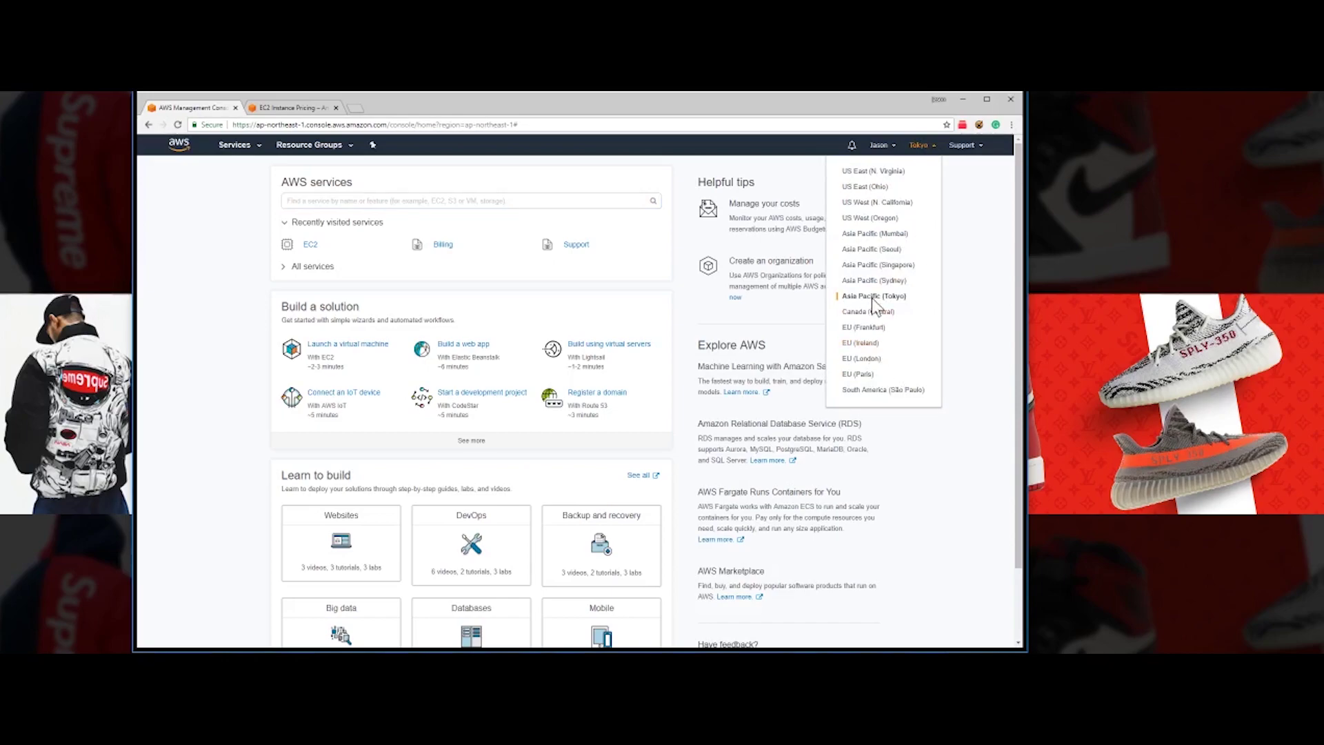
click(879, 172)
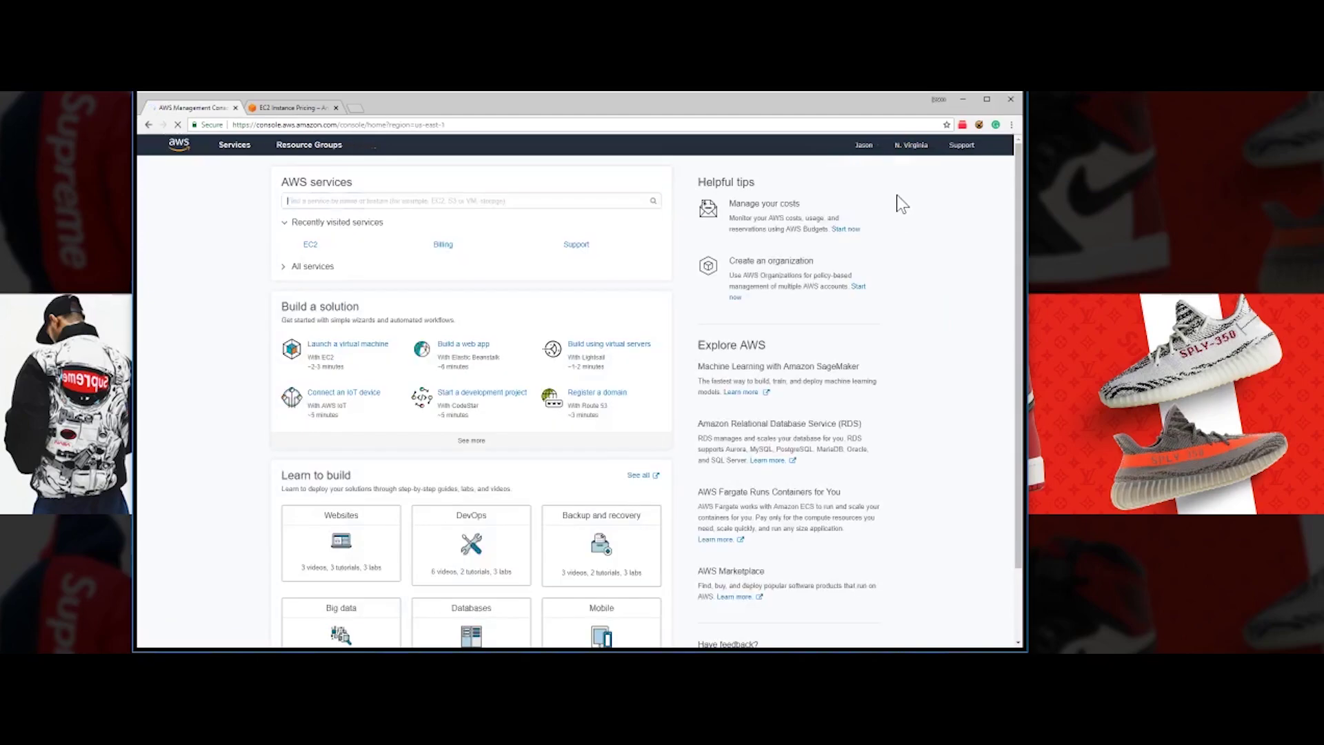
click(312, 248)
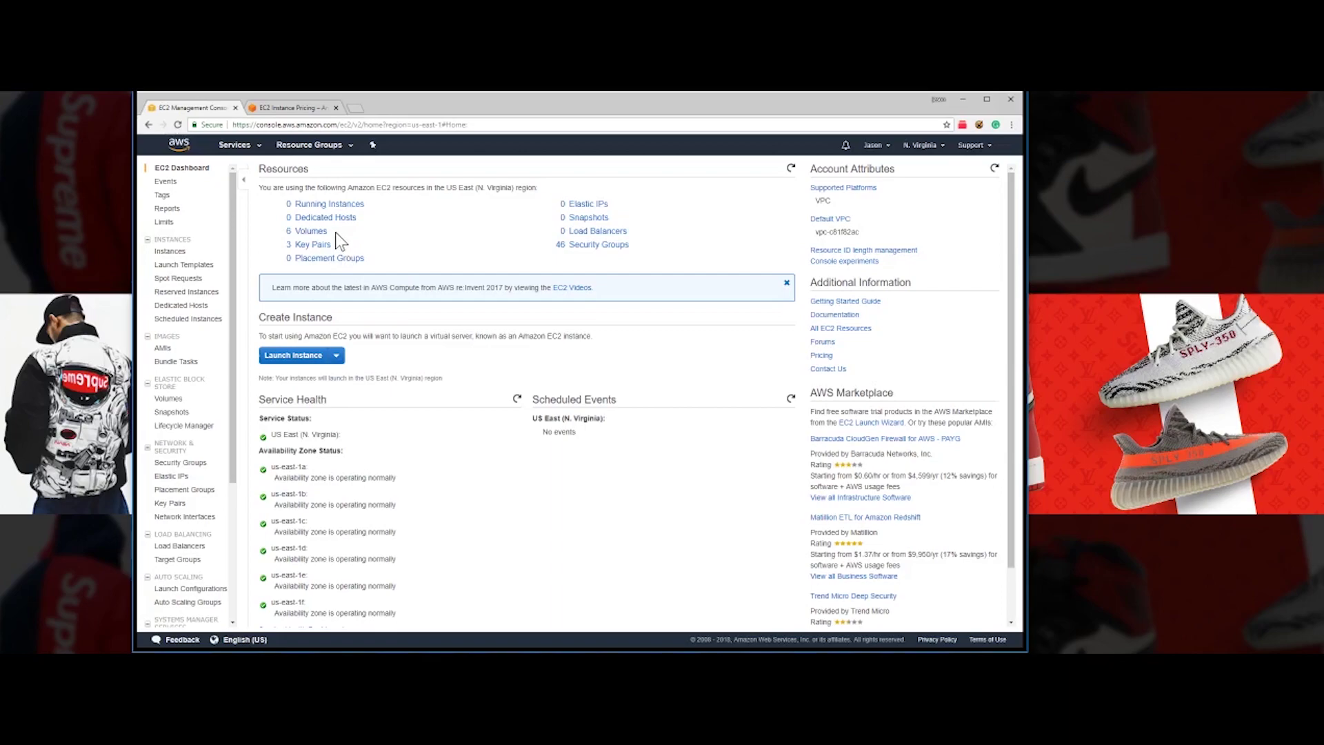
- Check the N. Virginia Resources summary (0 running instances, 8 volumes) and start Launch Instance
scroll(492, 396, down, 1)
scroll(490, 398, up, 1)
click(307, 357)
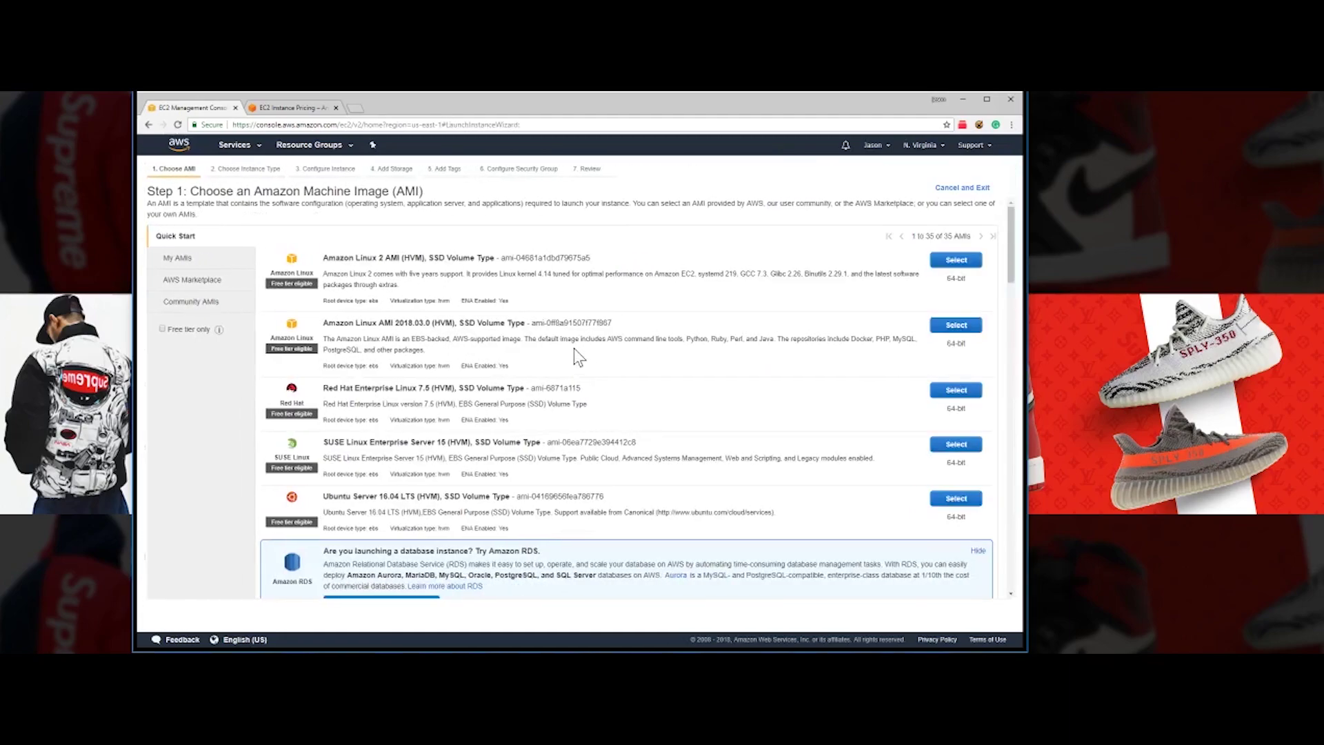
- Scroll the 35 Quick Start AMIs to find Microsoft Windows Server 2016 Base
scroll(429, 366, down, 5)
scroll(429, 367, up, 5)
scroll(514, 265, down, 3)
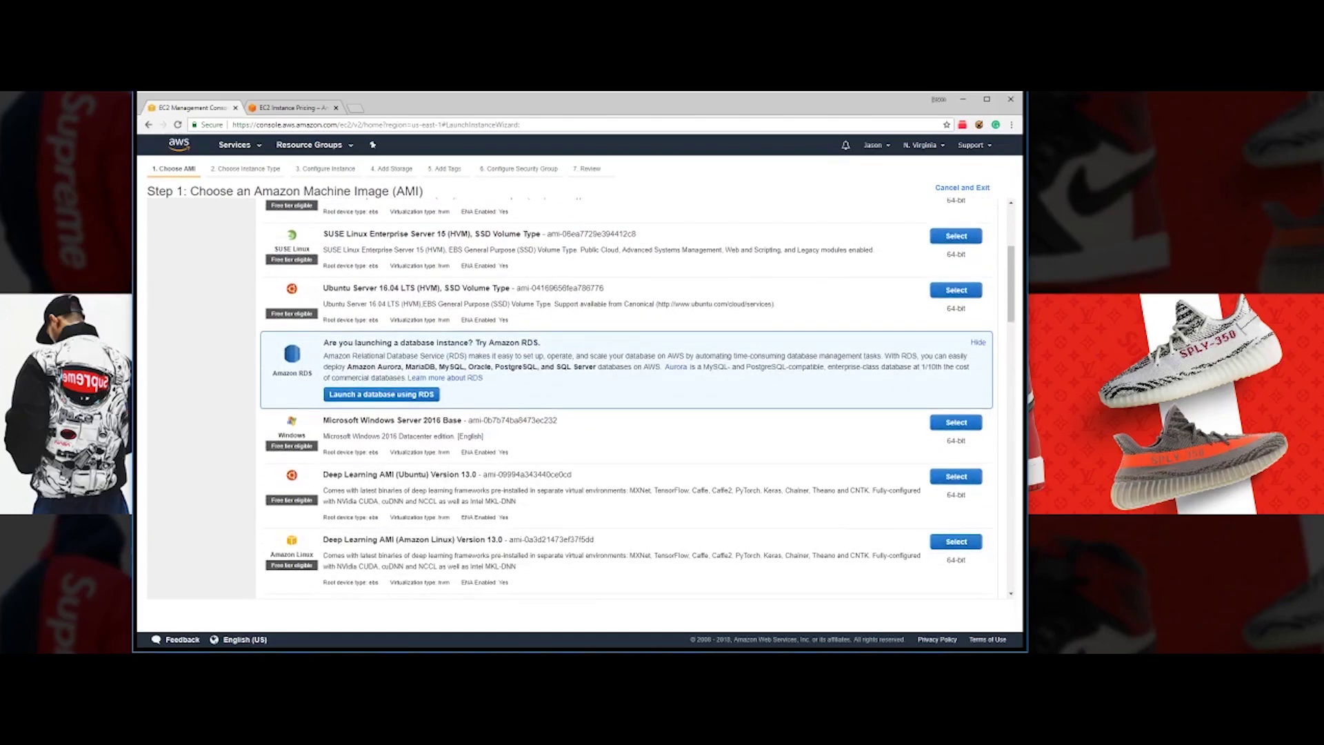
scroll(497, 383, up, 3)
scroll(496, 383, down, 4)
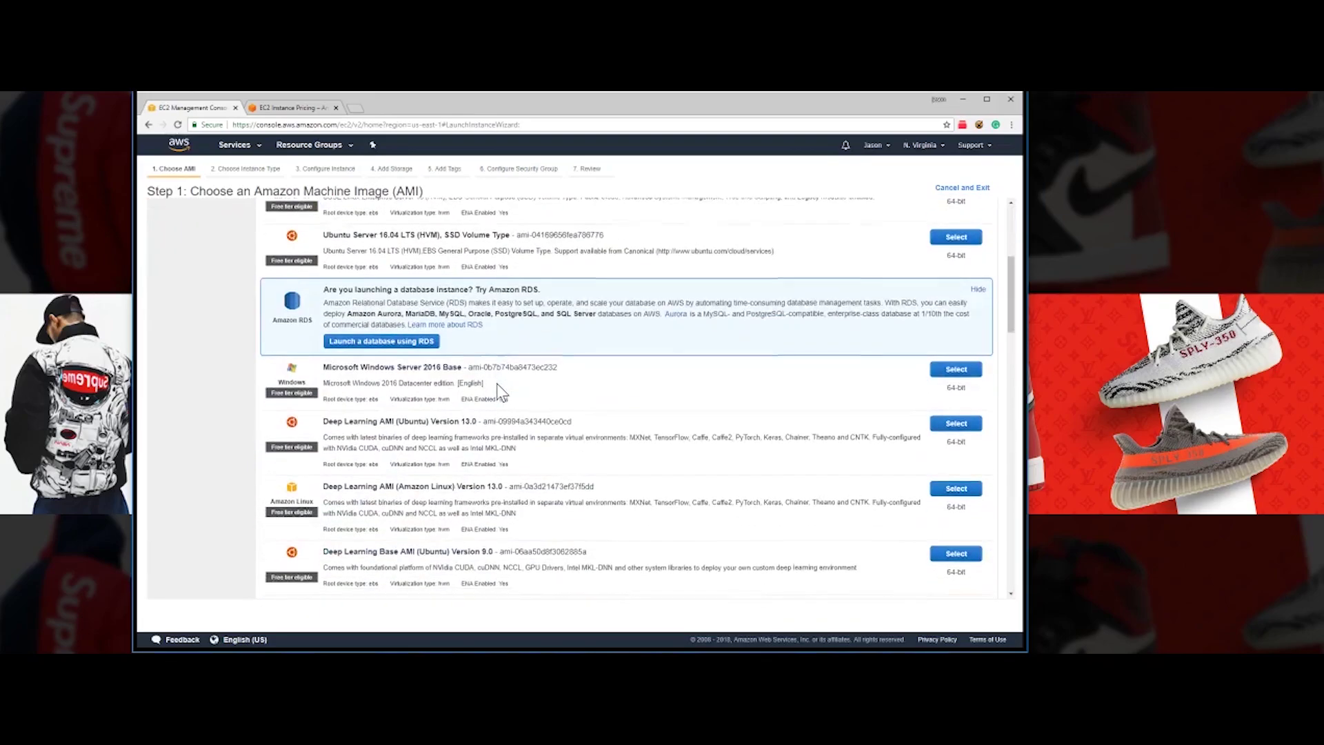
scroll(496, 384, down, 1)
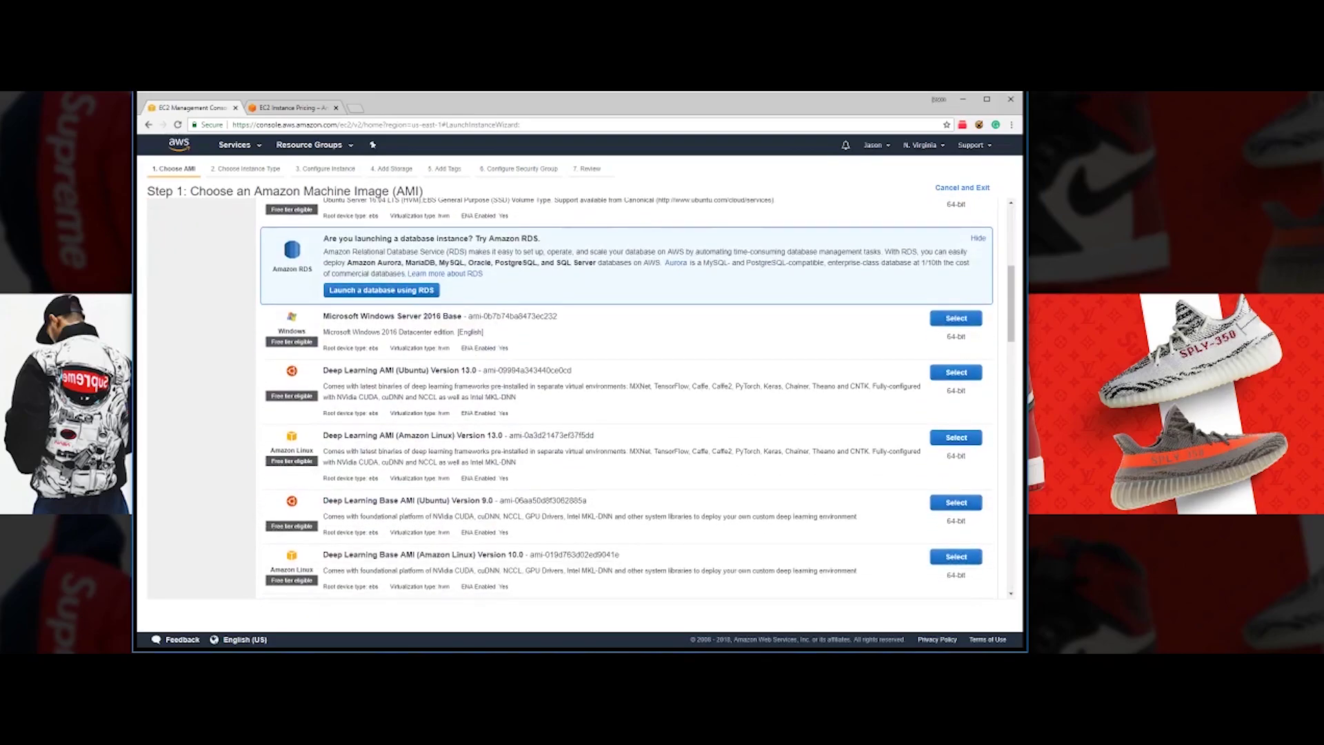
scroll(412, 354, up, 2)
scroll(411, 358, down, 2)
scroll(411, 358, up, 3)
scroll(386, 355, down, 4)
scroll(362, 350, up, 1)
- Select the Windows Server 2016 Base AMI and glance at the EC2 pricing tab
click(961, 323)
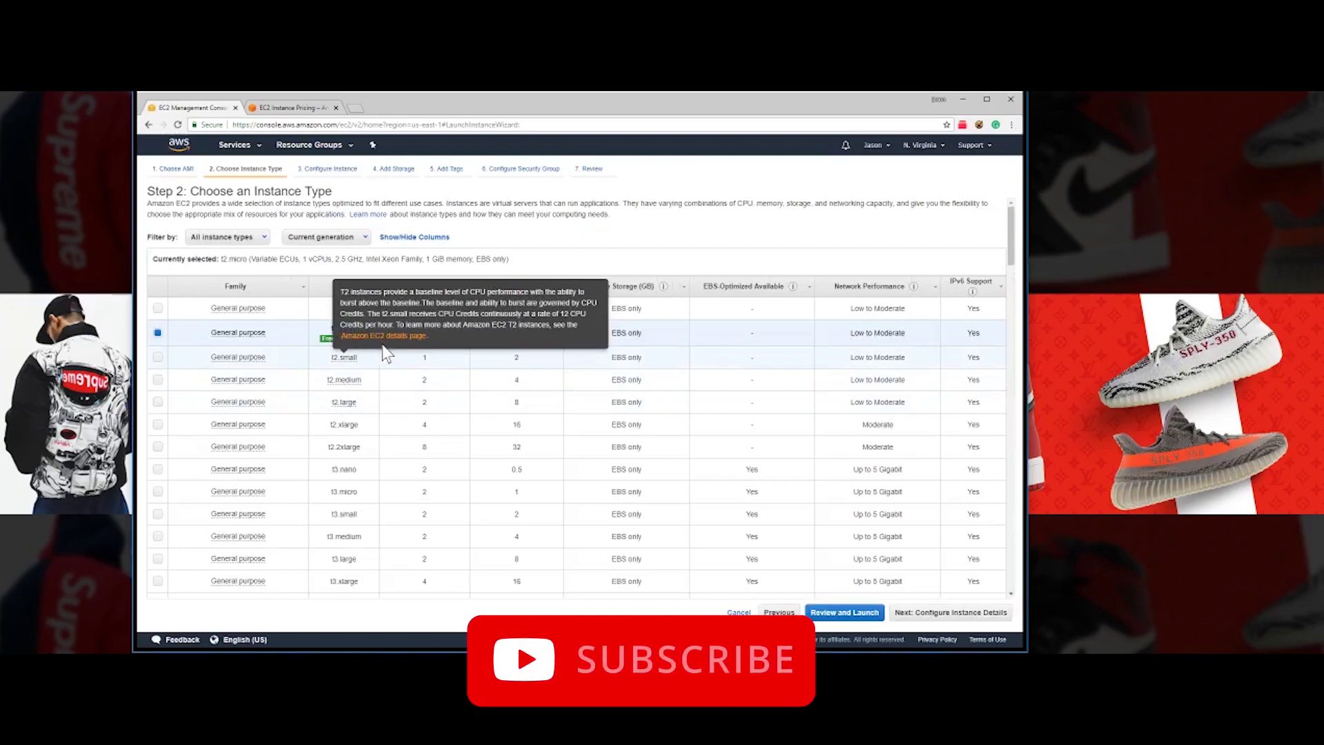
scroll(362, 361, down, 2)
scroll(361, 361, down, 1)
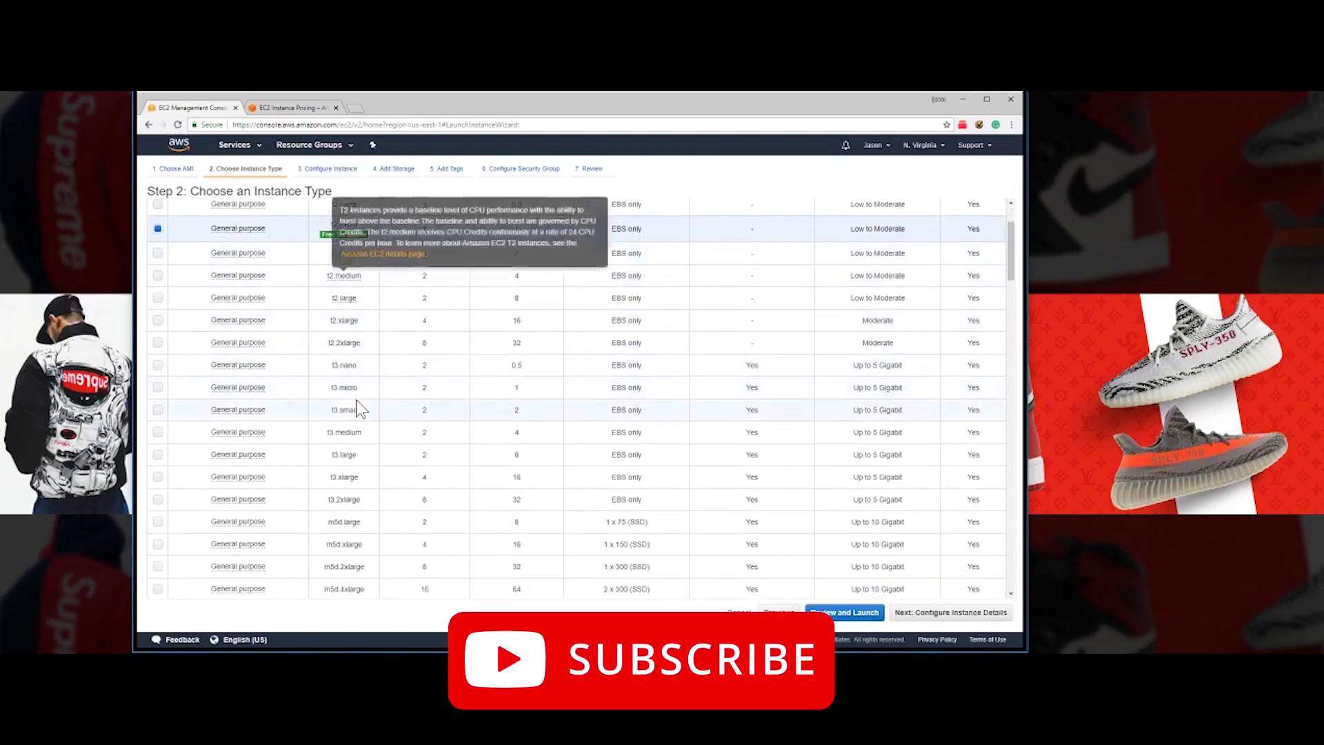
scroll(348, 353, down, 1)
scroll(349, 359, up, 3)
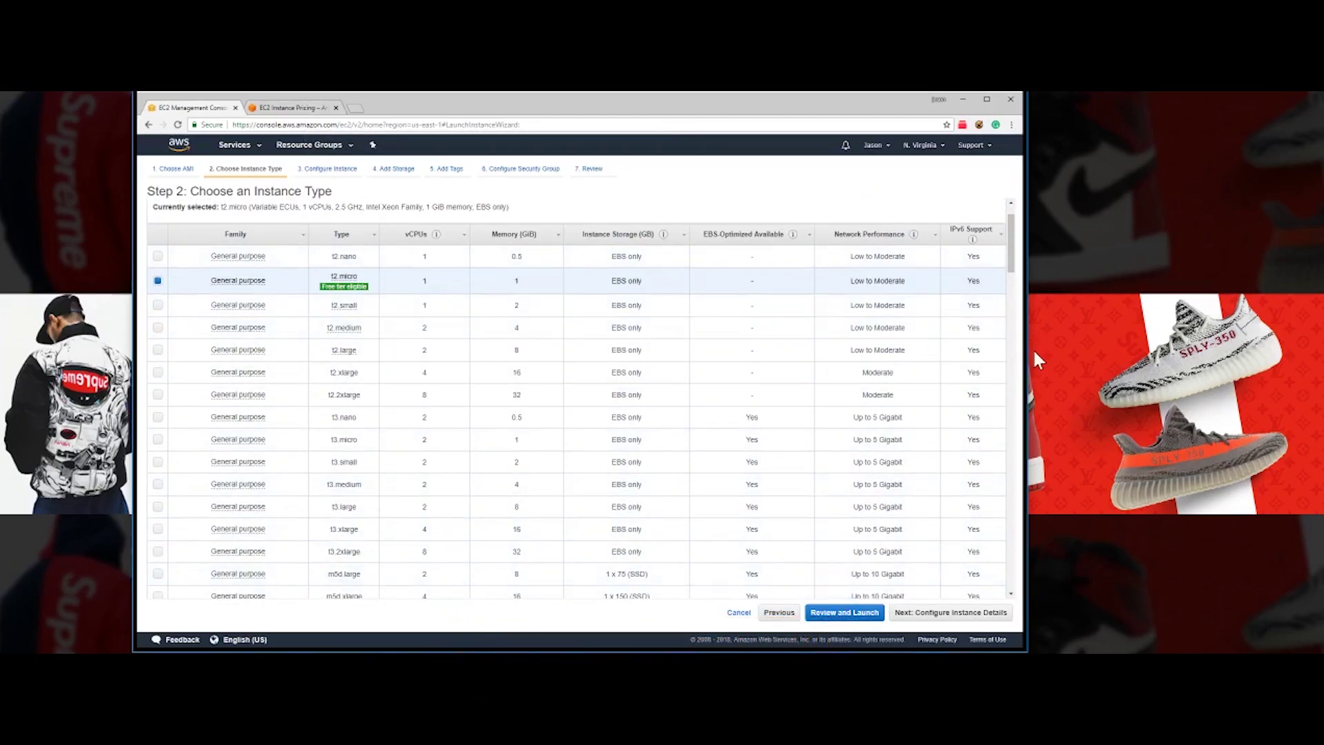
drag(1027, 353, 1046, 352)
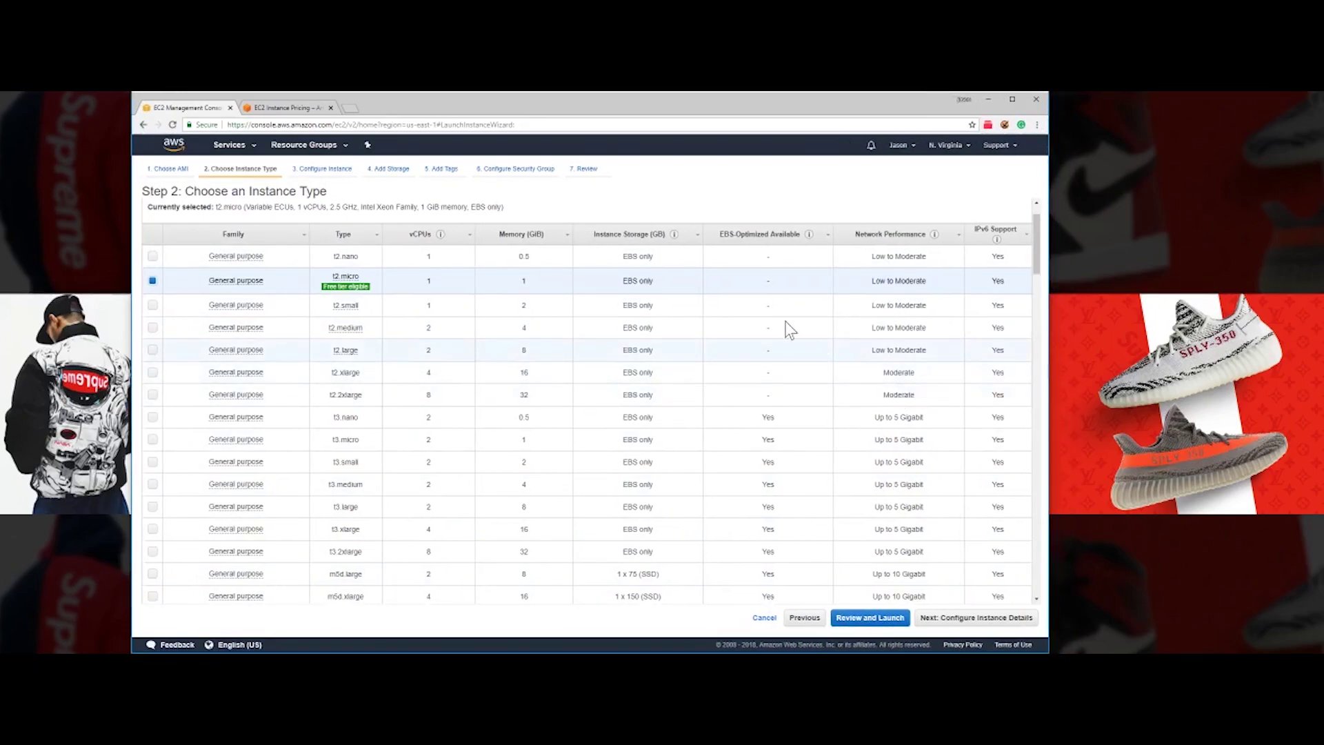
click(273, 110)
click(201, 108)
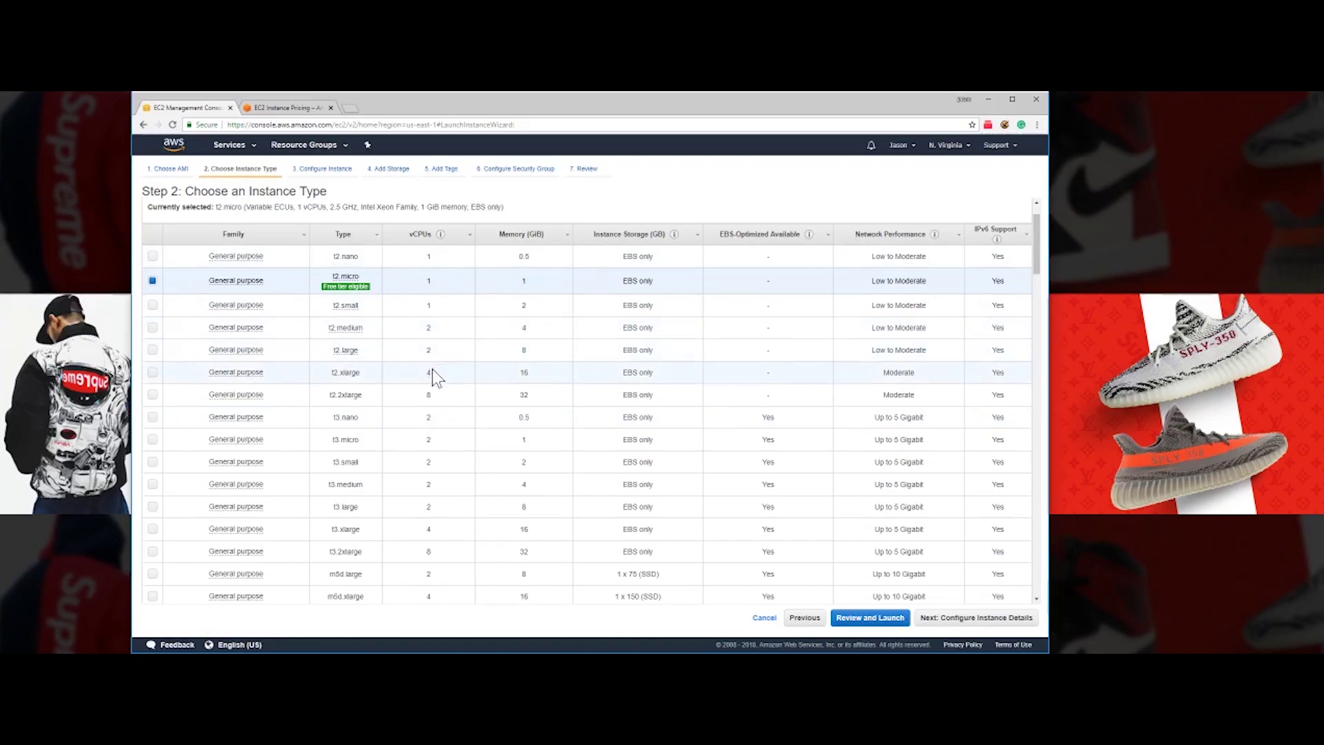
- Scroll through the instance type list comparing the available types
scroll(436, 478, down, 3)
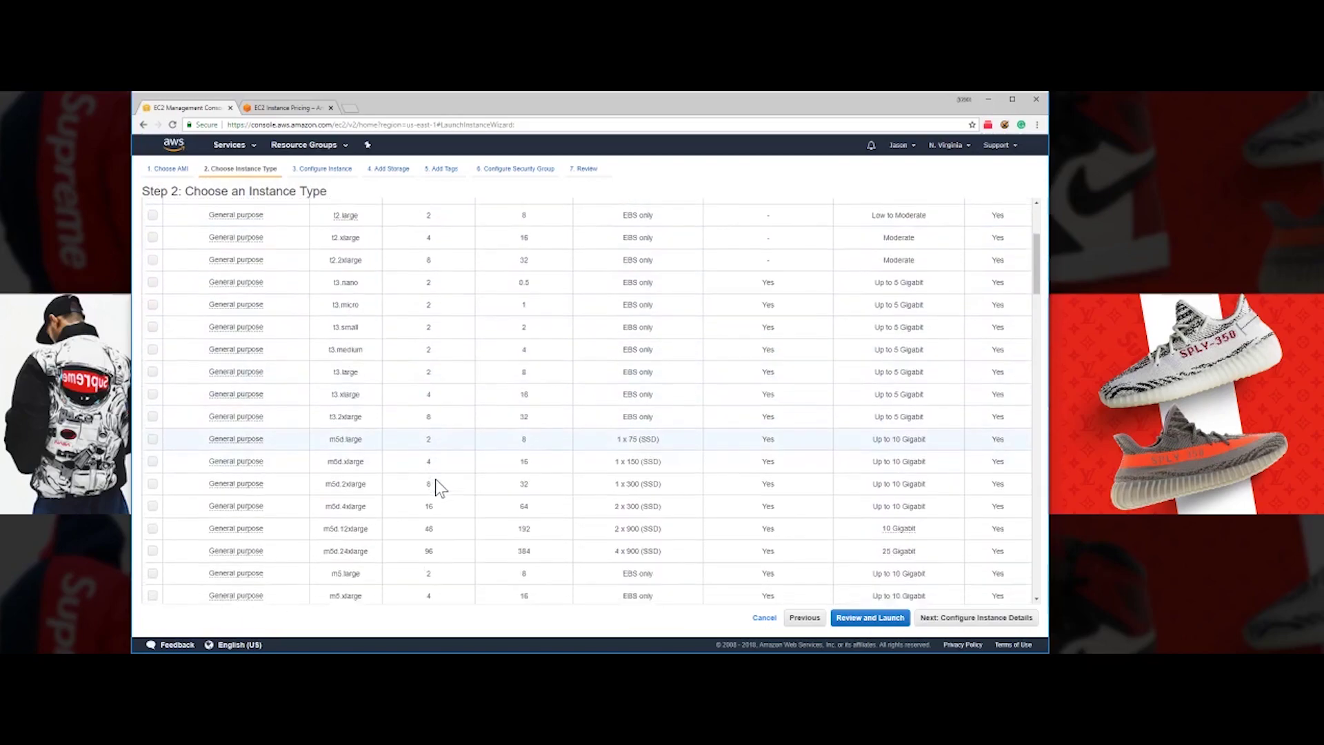
scroll(420, 359, up, 6)
scroll(435, 363, down, 4)
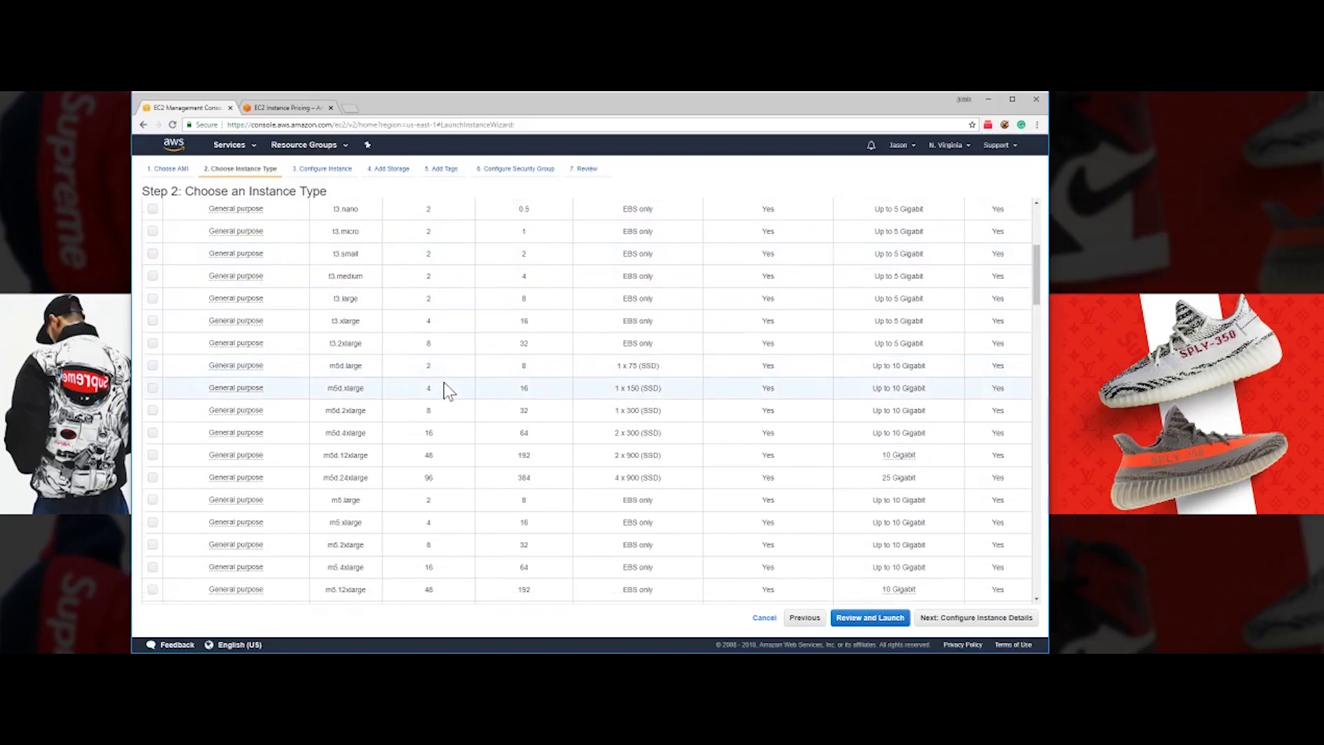
scroll(468, 369, up, 5)
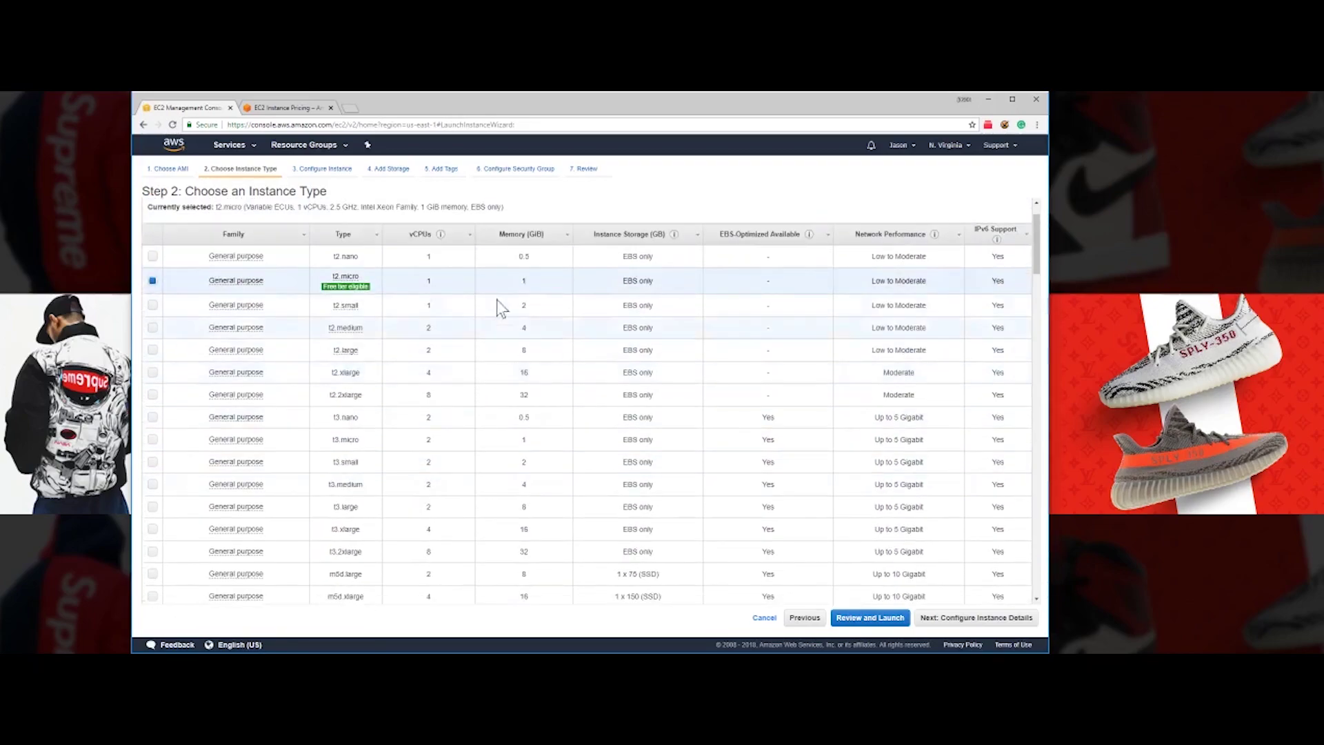
scroll(528, 373, down, 2)
scroll(527, 370, up, 3)
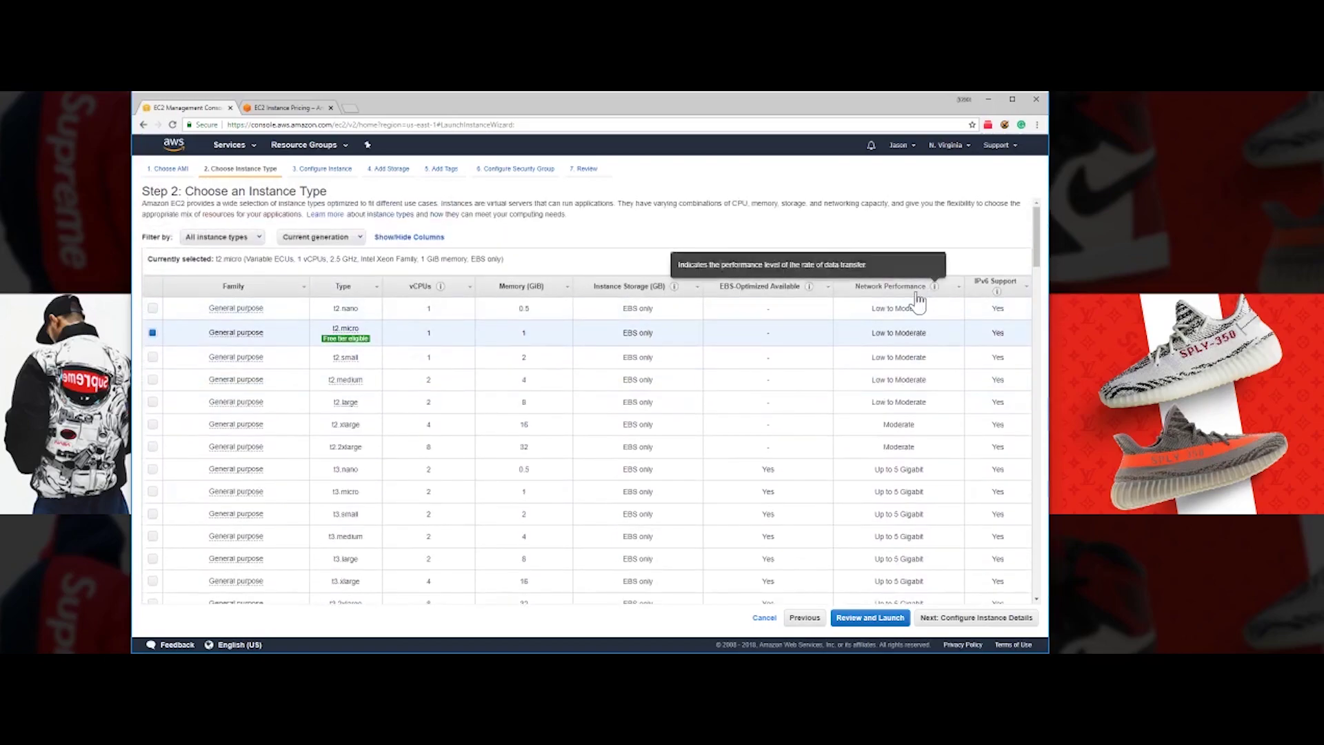
mouse_move(936, 288)
scroll(924, 351, down, 3)
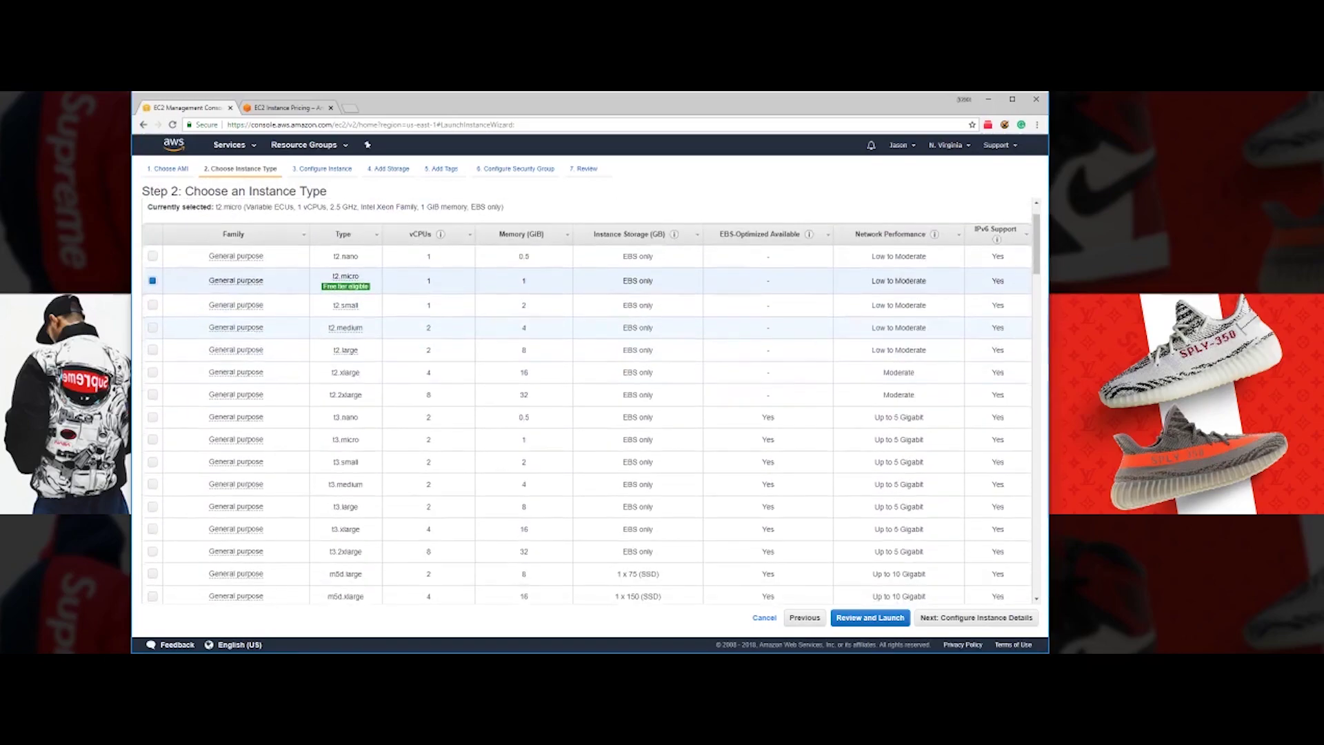
scroll(912, 372, down, 2)
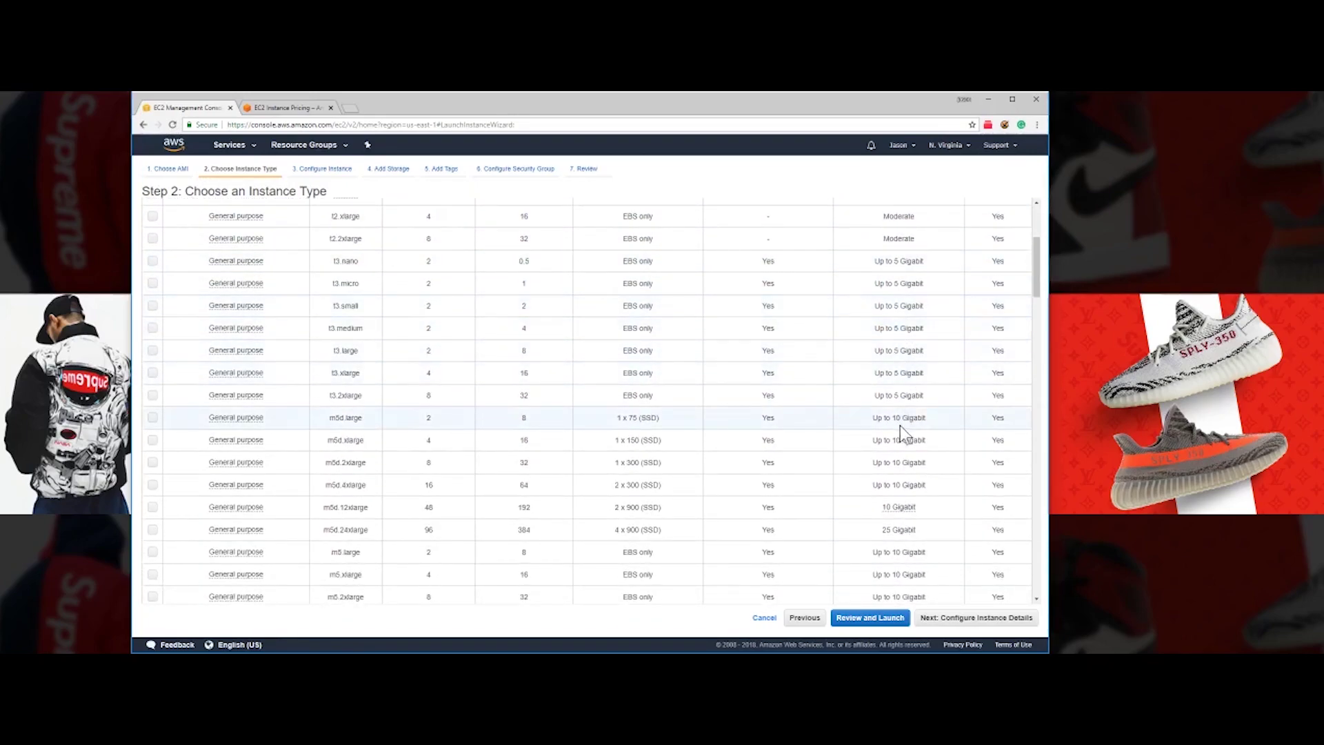
scroll(893, 485, down, 1)
scroll(895, 486, down, 1)
mouse_move(903, 452)
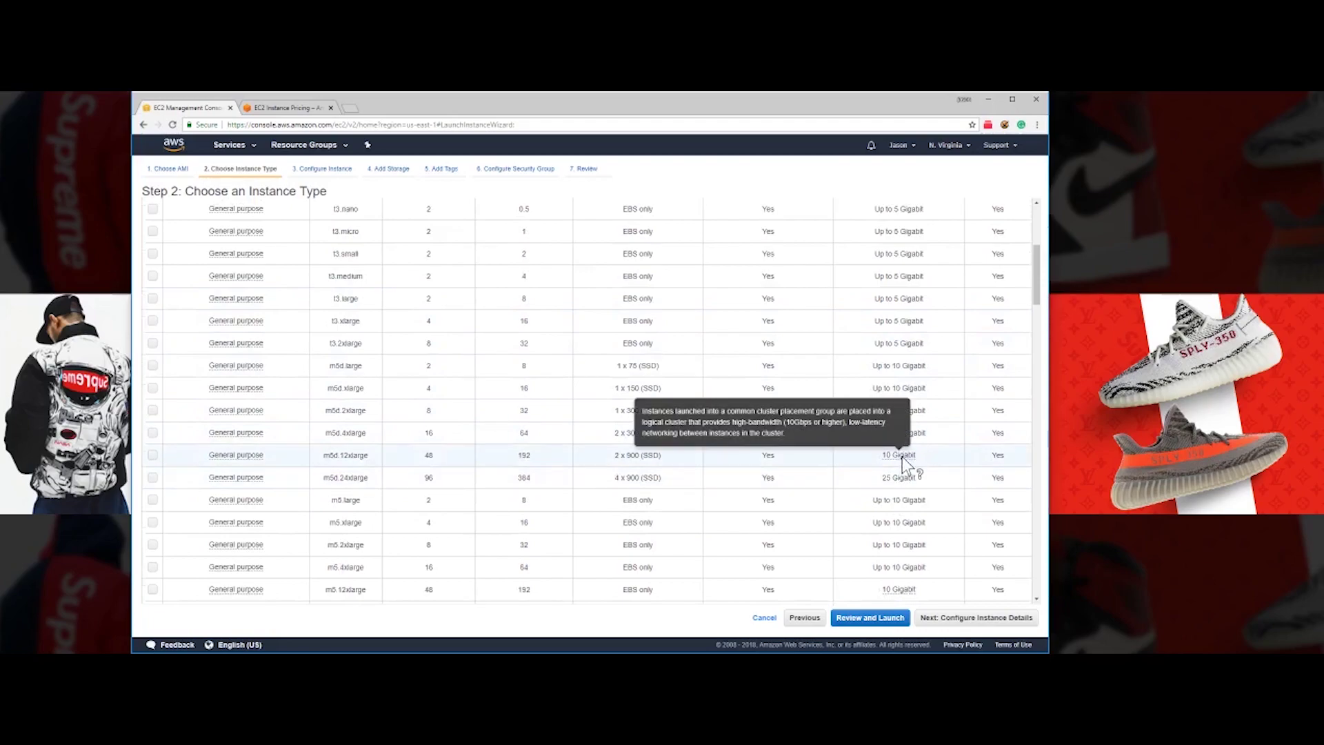
scroll(902, 456, down, 3)
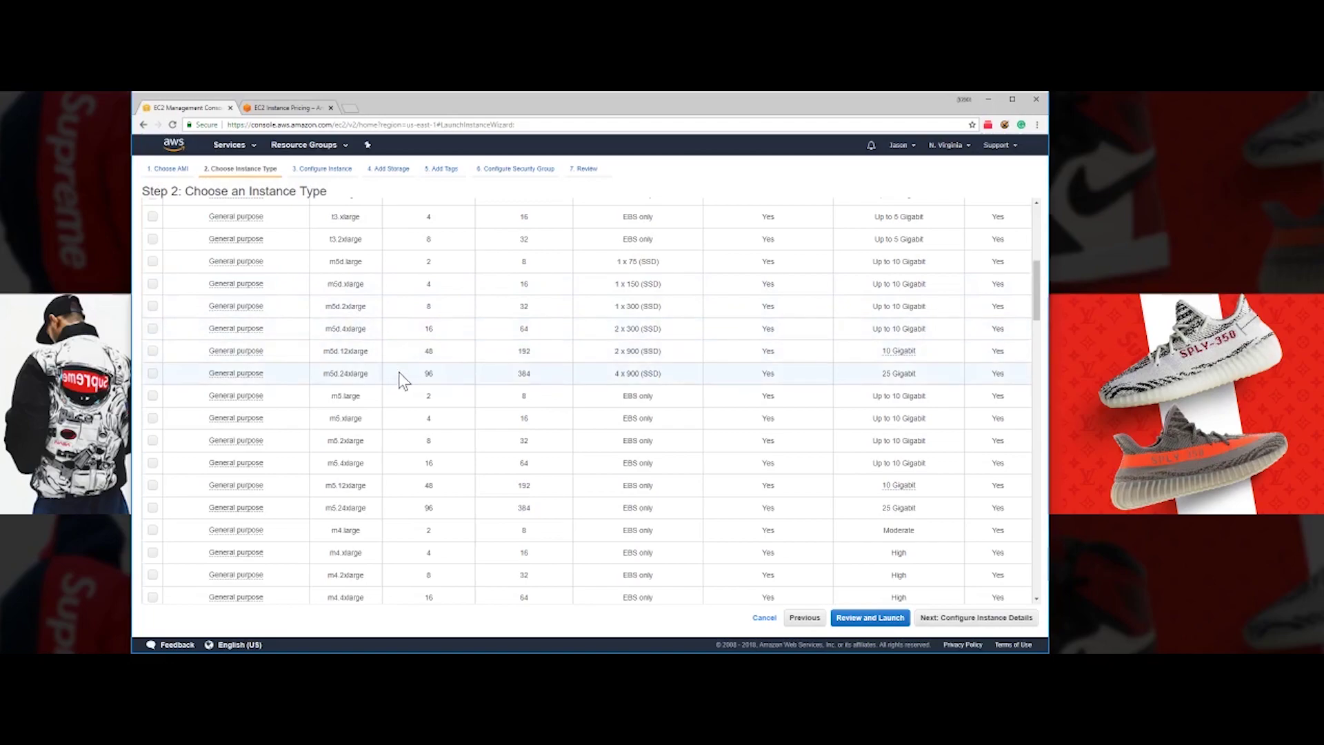
- Tick the m5d.2xlarge instance type and go to Review and Launch
scroll(398, 373, up, 5)
scroll(401, 377, up, 1)
scroll(402, 378, down, 3)
scroll(402, 378, up, 3)
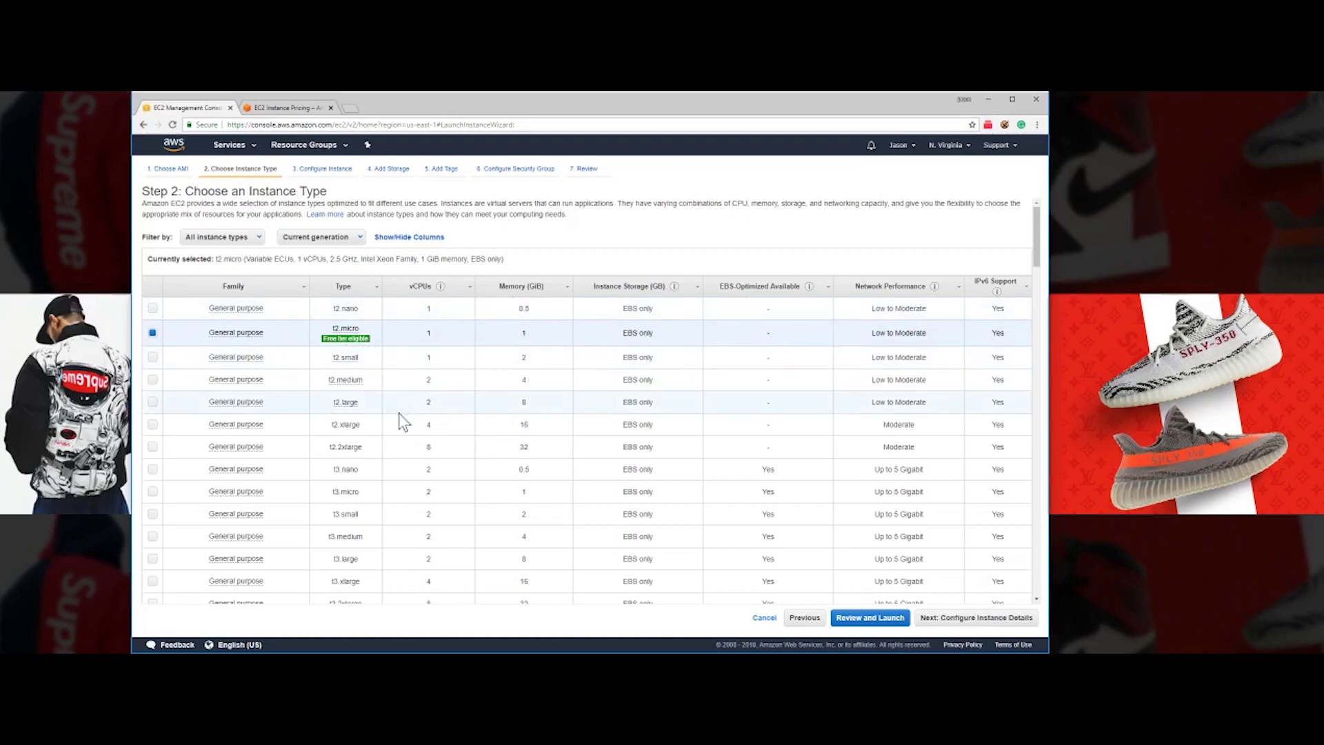
scroll(394, 431, down, 1)
scroll(394, 445, down, 2)
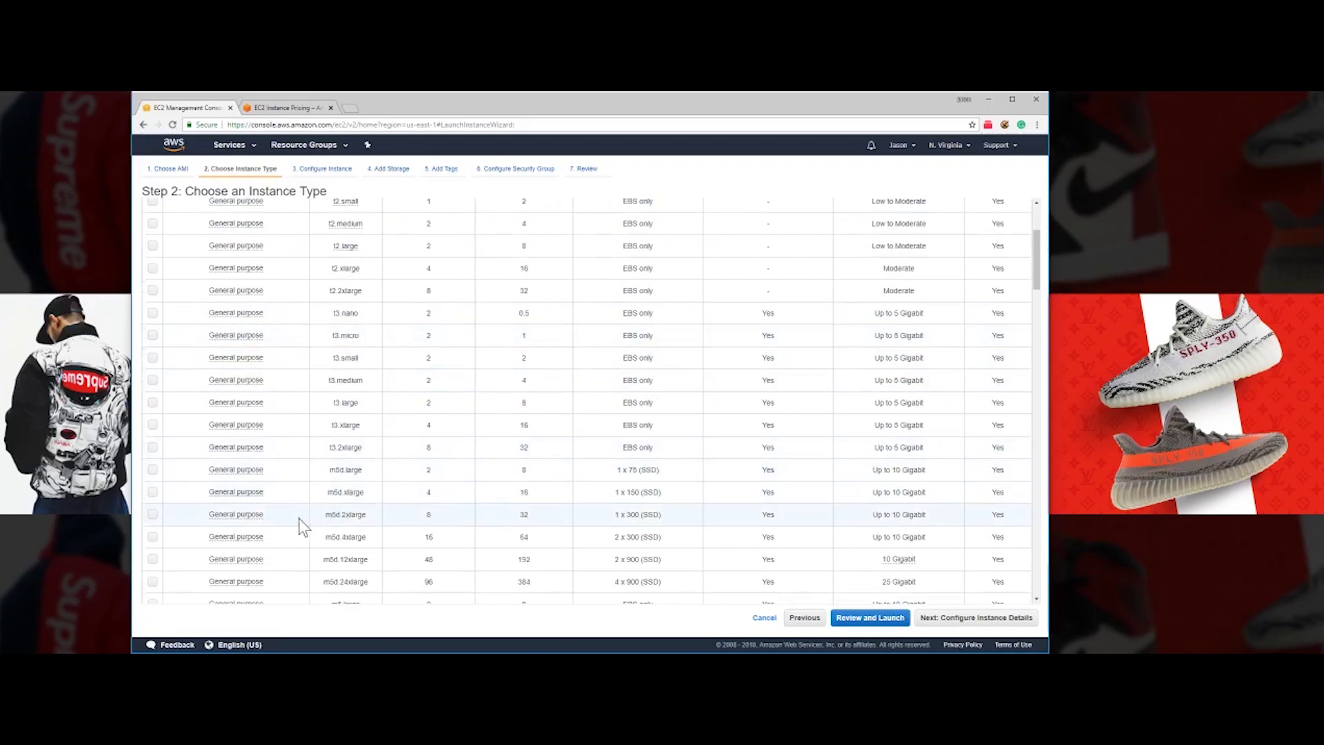
click(153, 513)
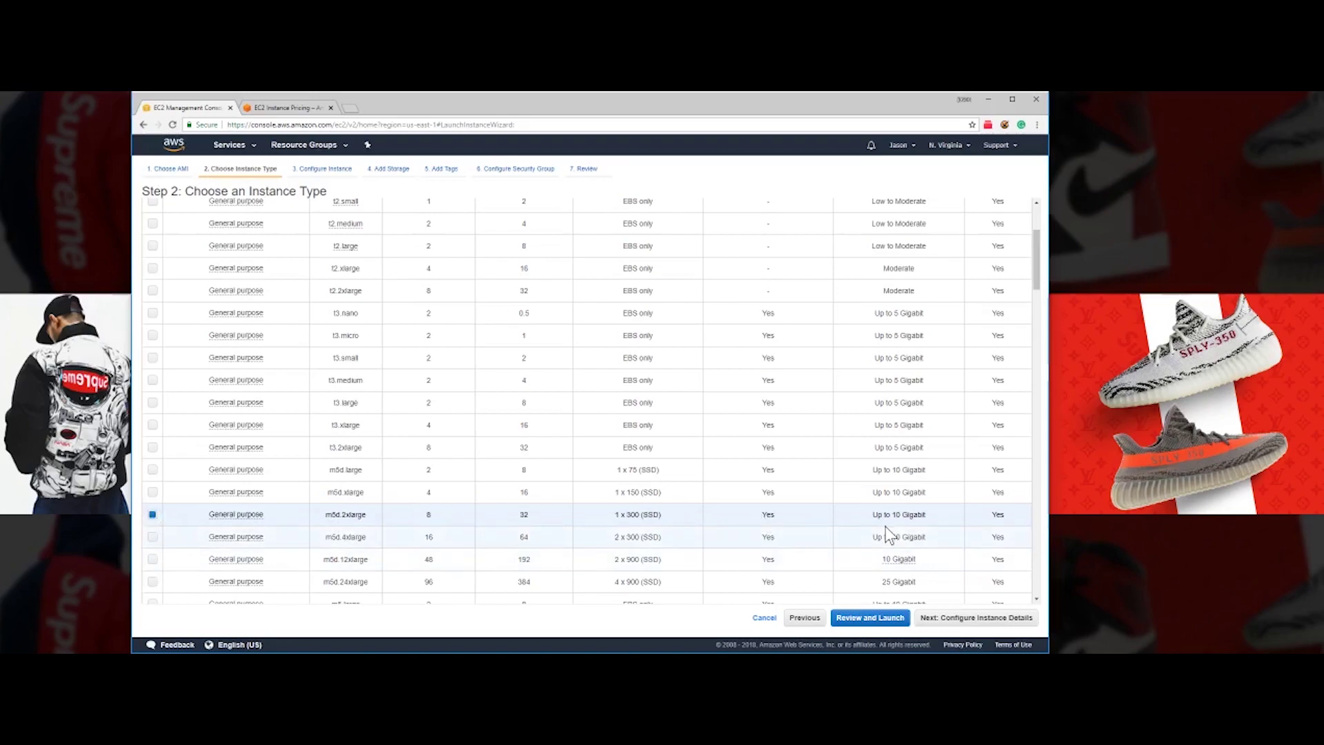
scroll(886, 535, down, 1)
click(870, 618)
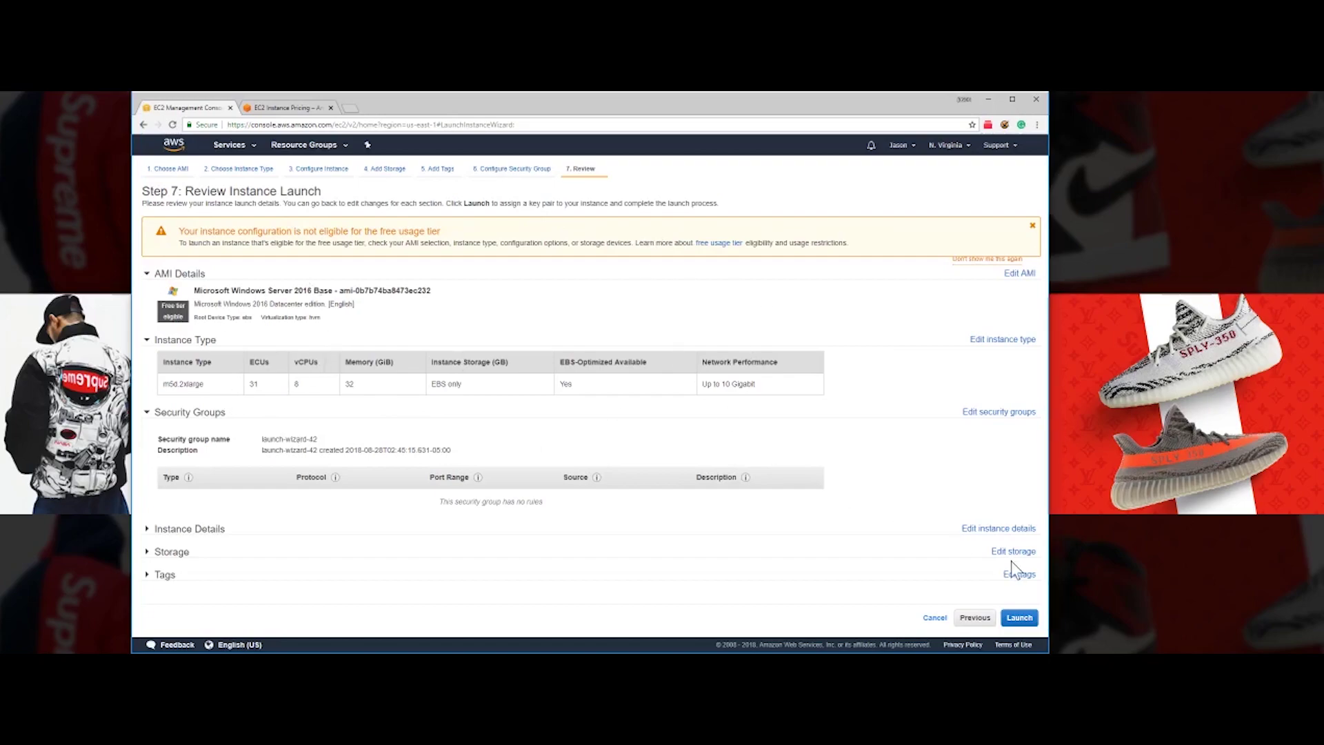
- Launch from the review page and open the key pair options, showing existing 'newkey'
click(1022, 618)
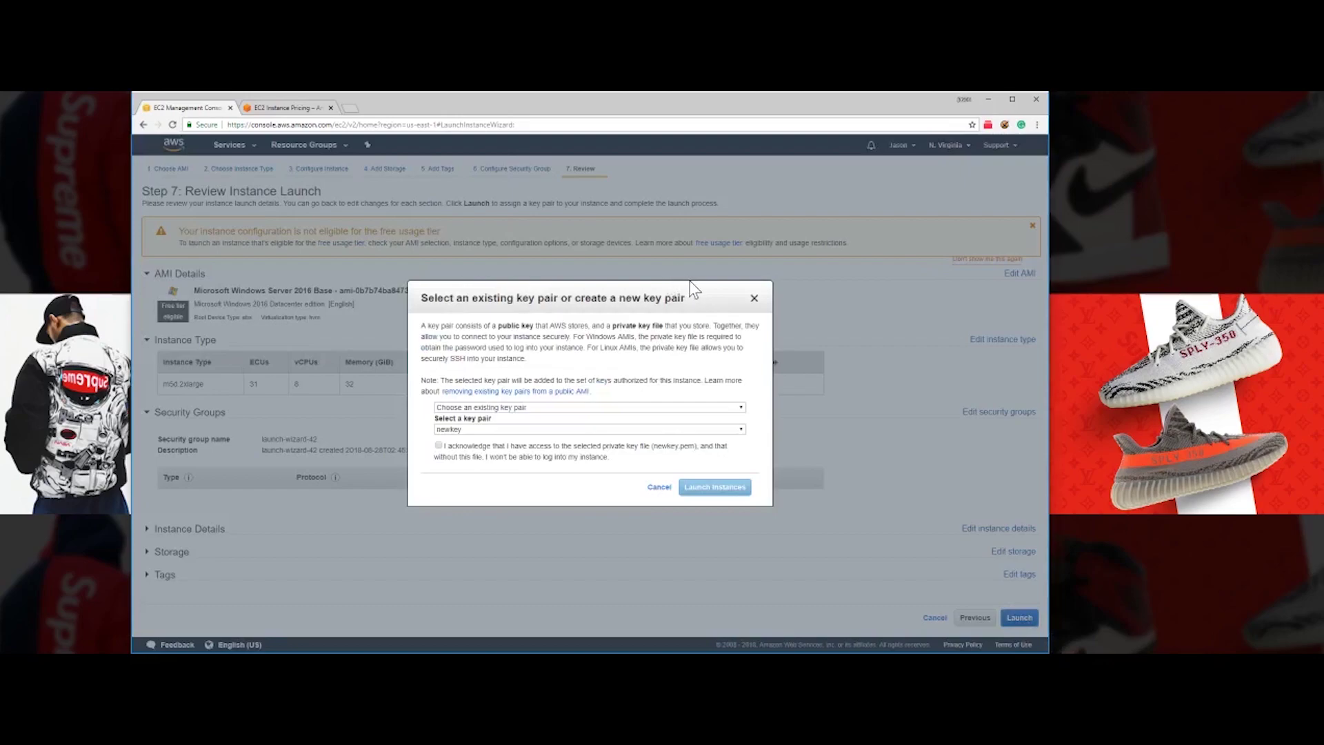
mouse_move(696, 288)
mouse_down()
mouse_move(713, 291)
mouse_move(706, 282)
mouse_up()
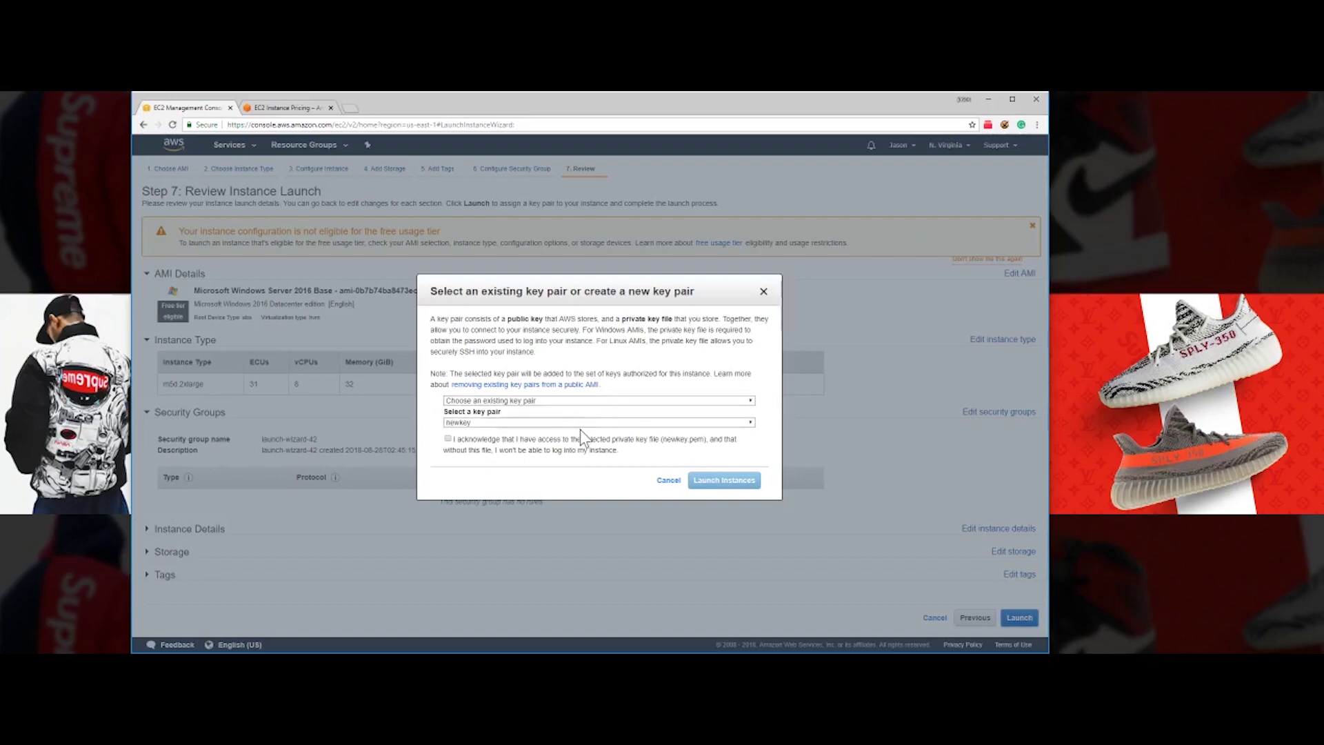
click(659, 400)
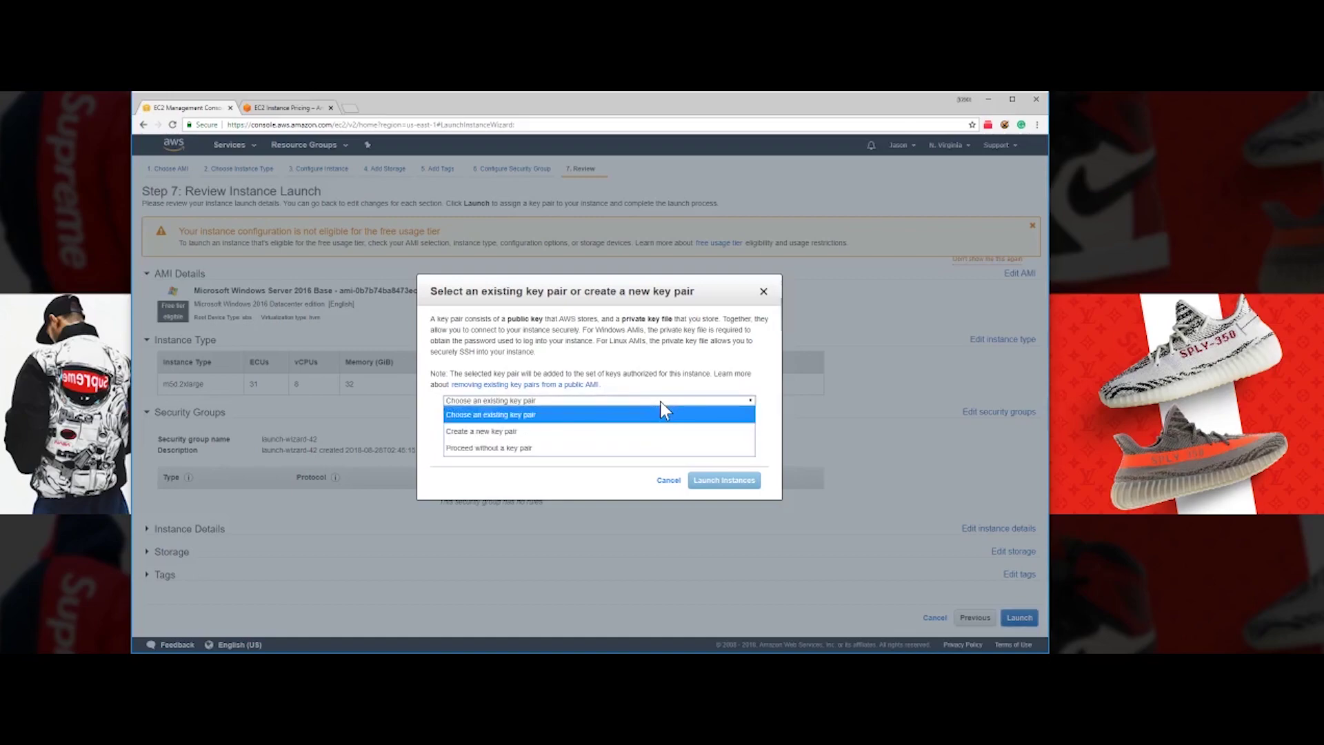
- Create and download a new key pair named 'hYPEAST va'
click(589, 432)
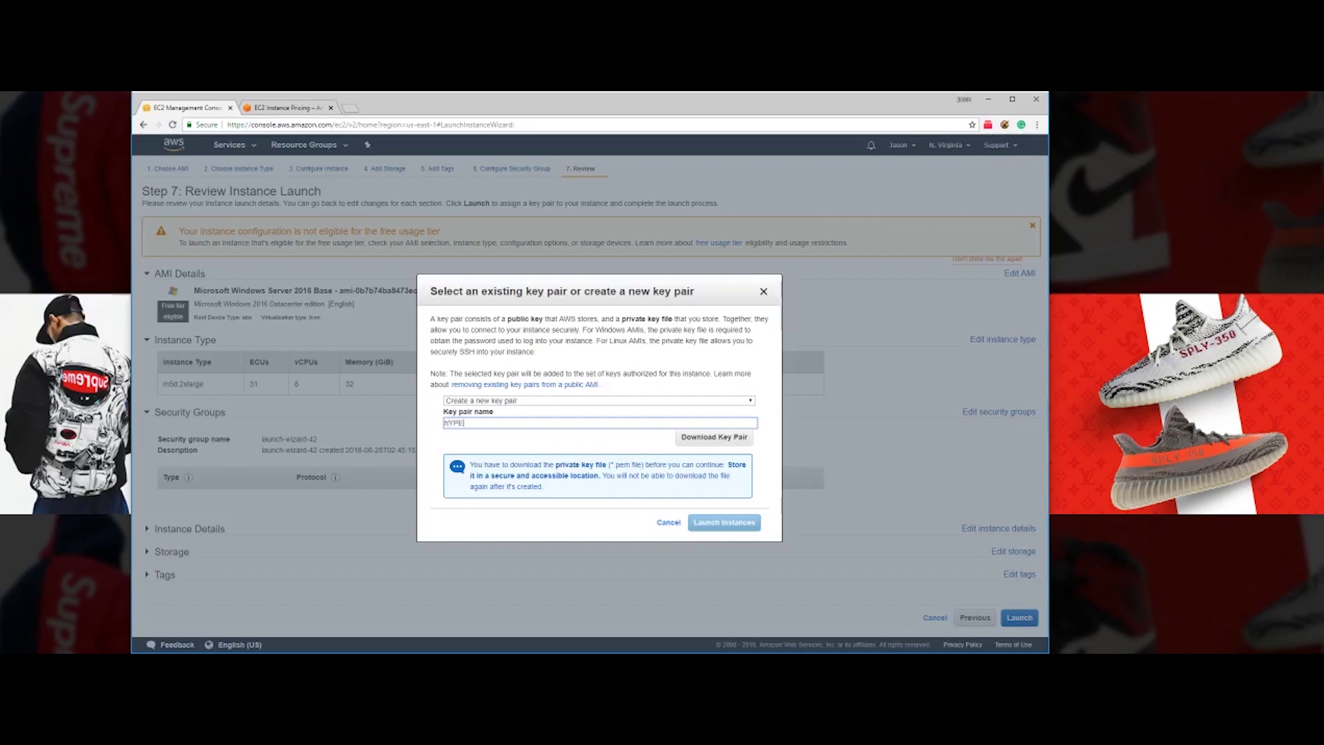
text(hYPEAST va)
click(721, 446)
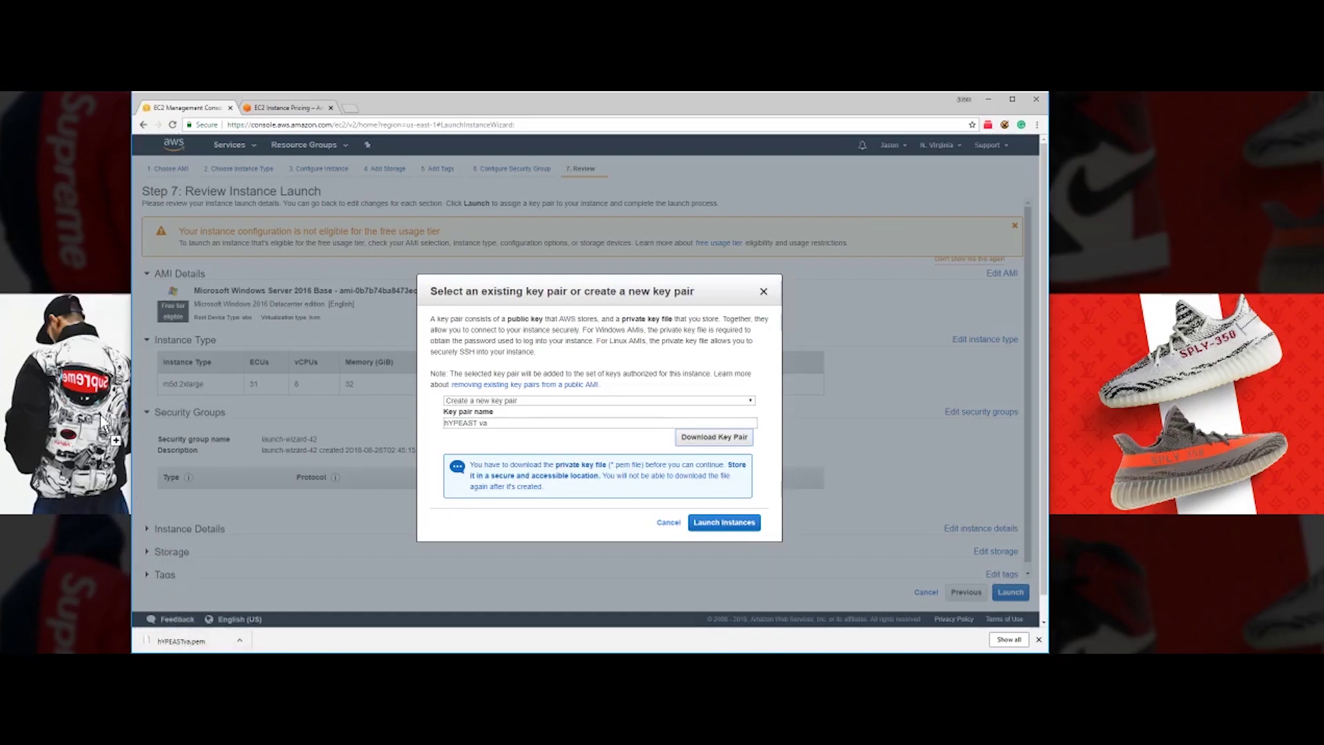
- Save hYPEASTva.pem onto the desktop and launch the instance
click(67, 192)
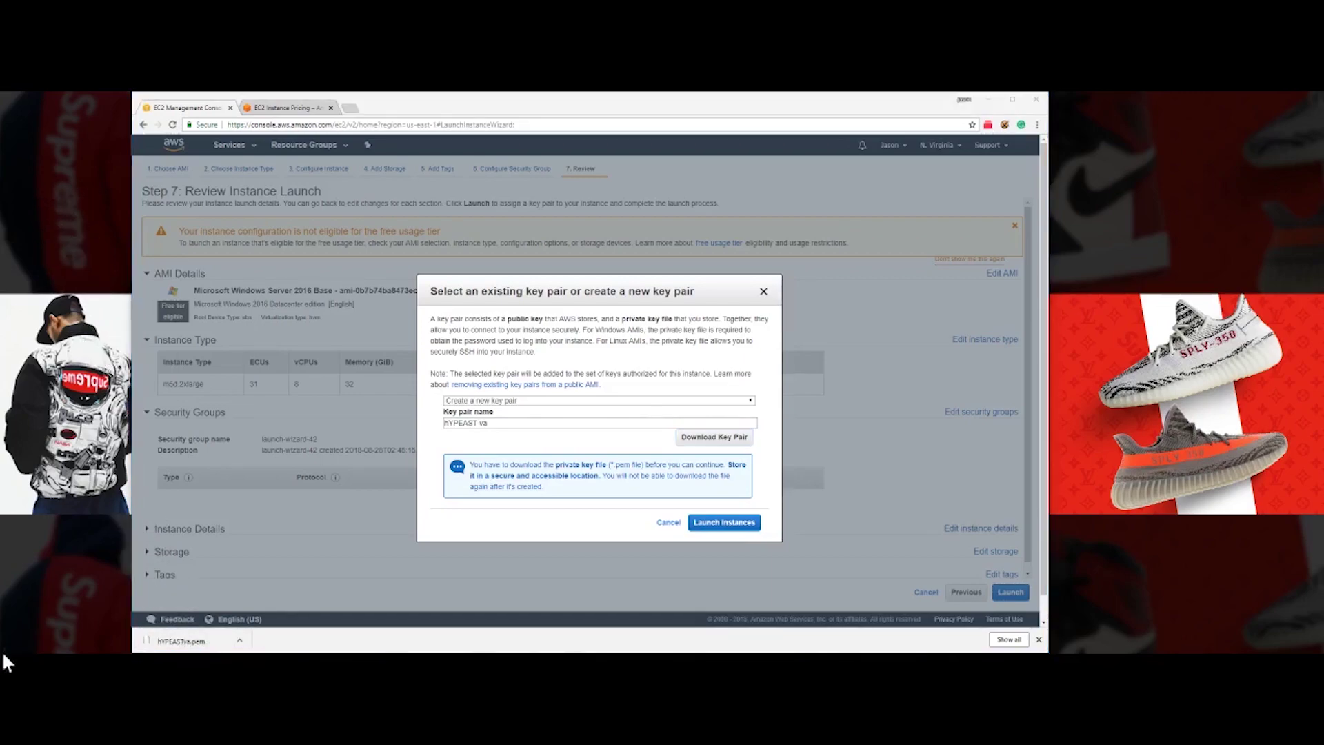
drag(138, 92, 77, 213)
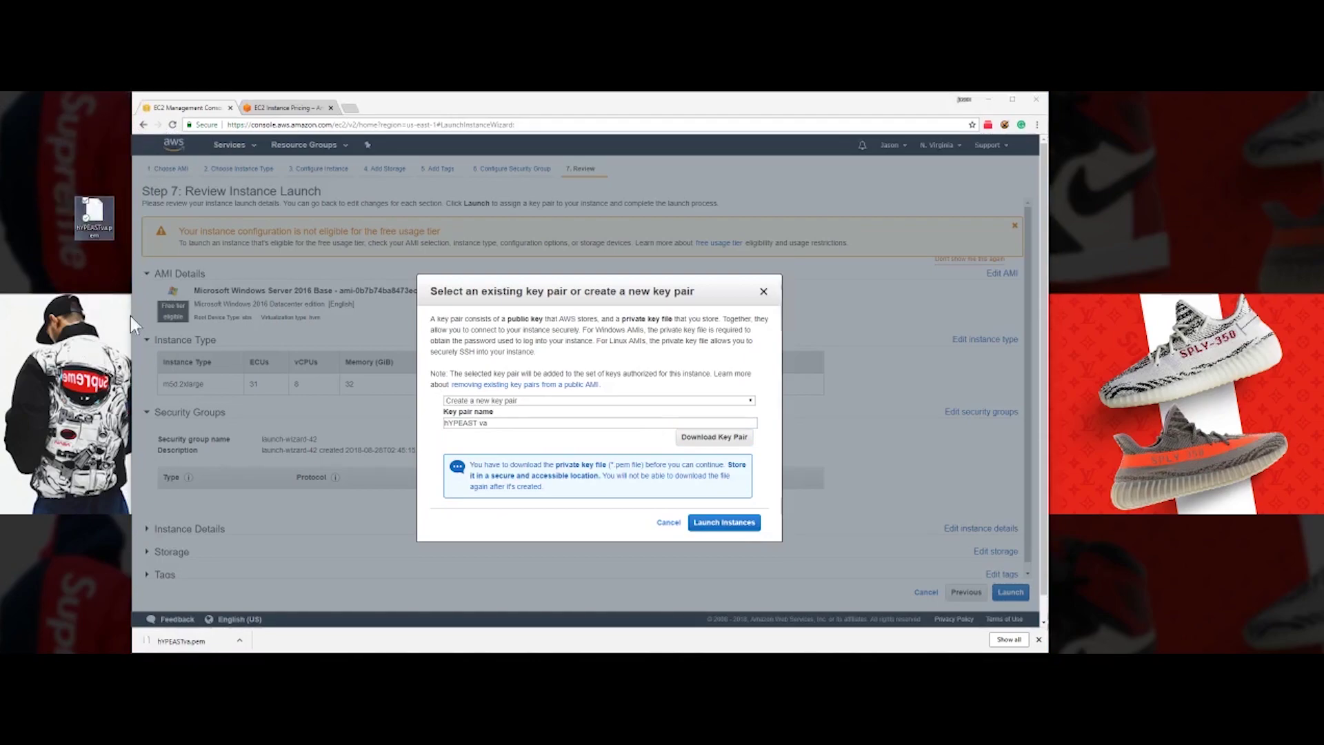
click(725, 528)
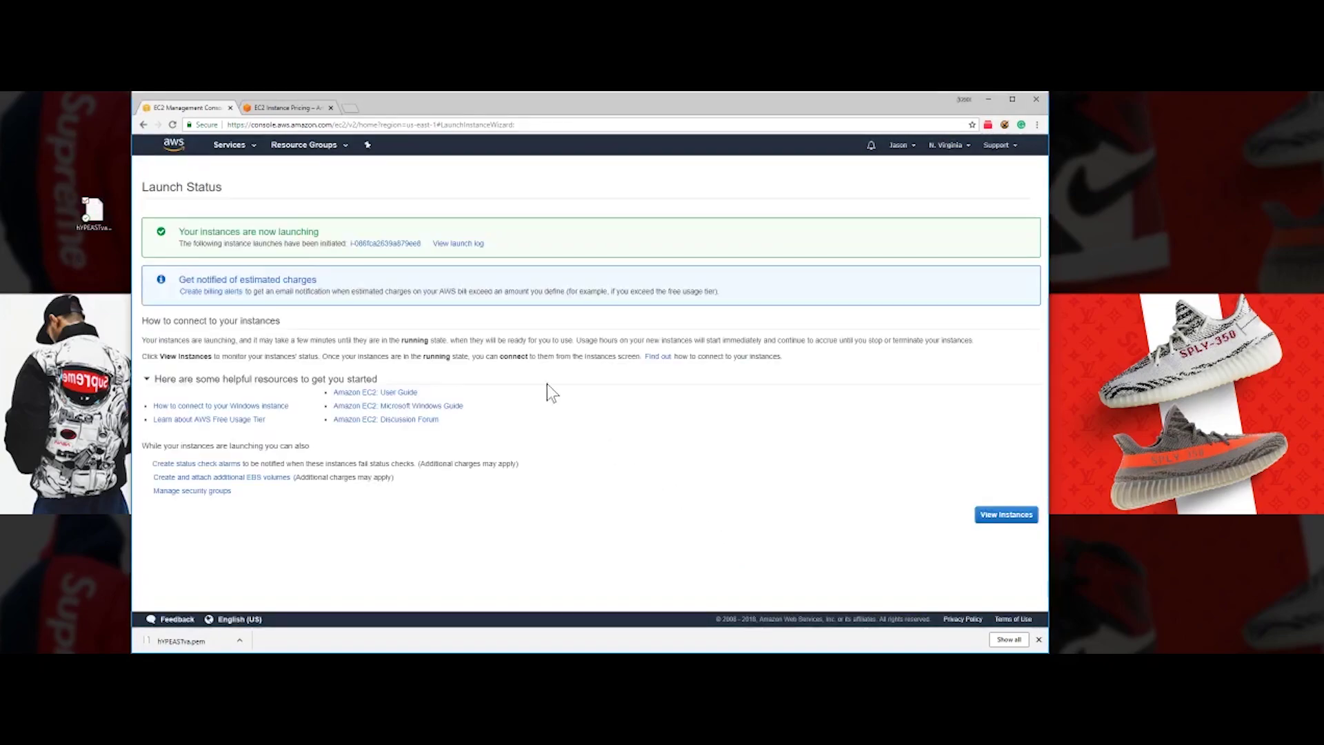
- Close the download bar and view the Instances list with the pending m5d.2xlarge
click(1038, 639)
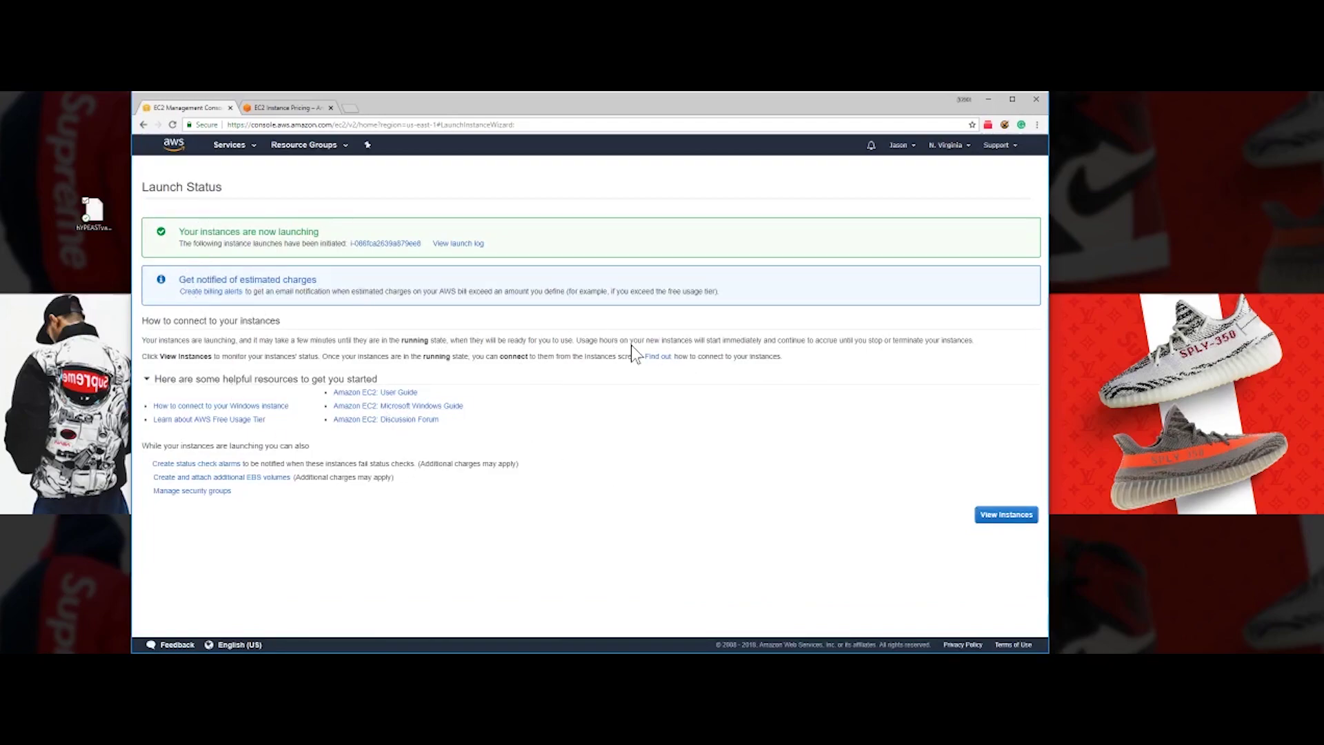
click(1007, 515)
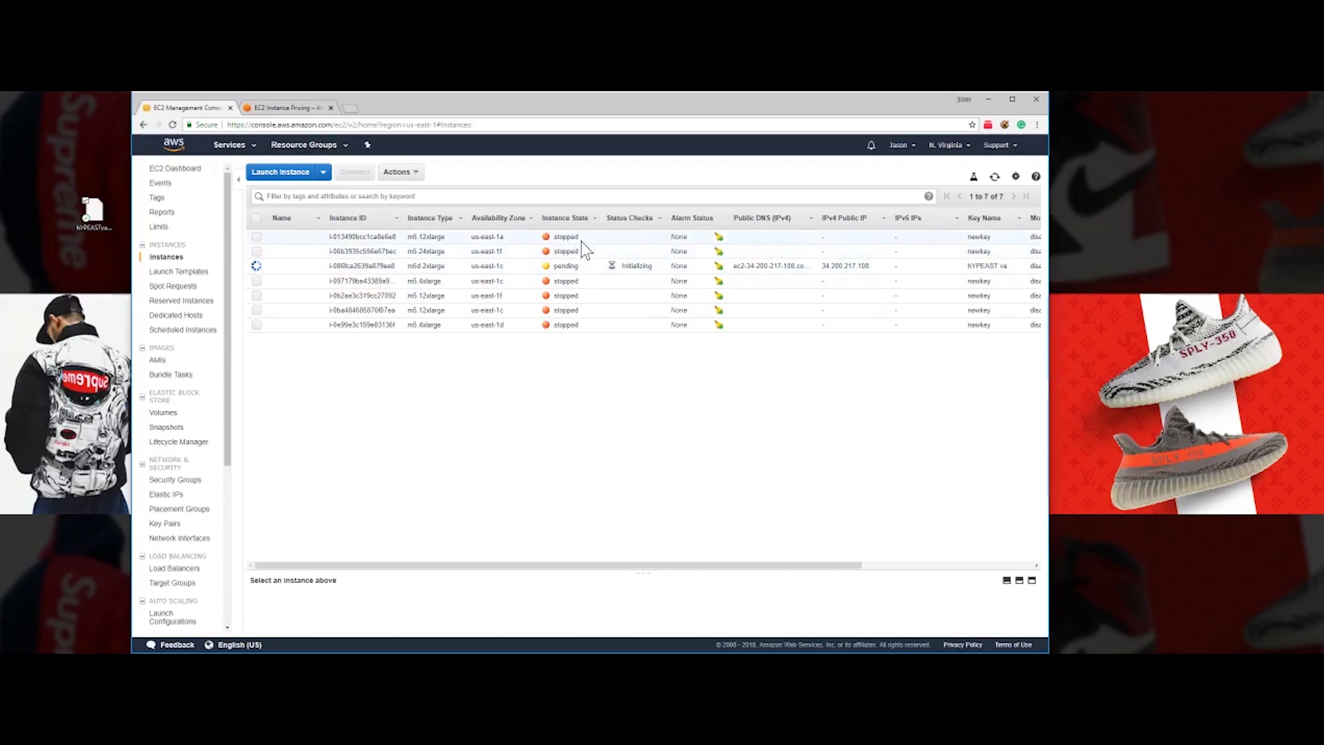
- Select the first stopped m5.12xlarge instance to show its Description details
click(529, 251)
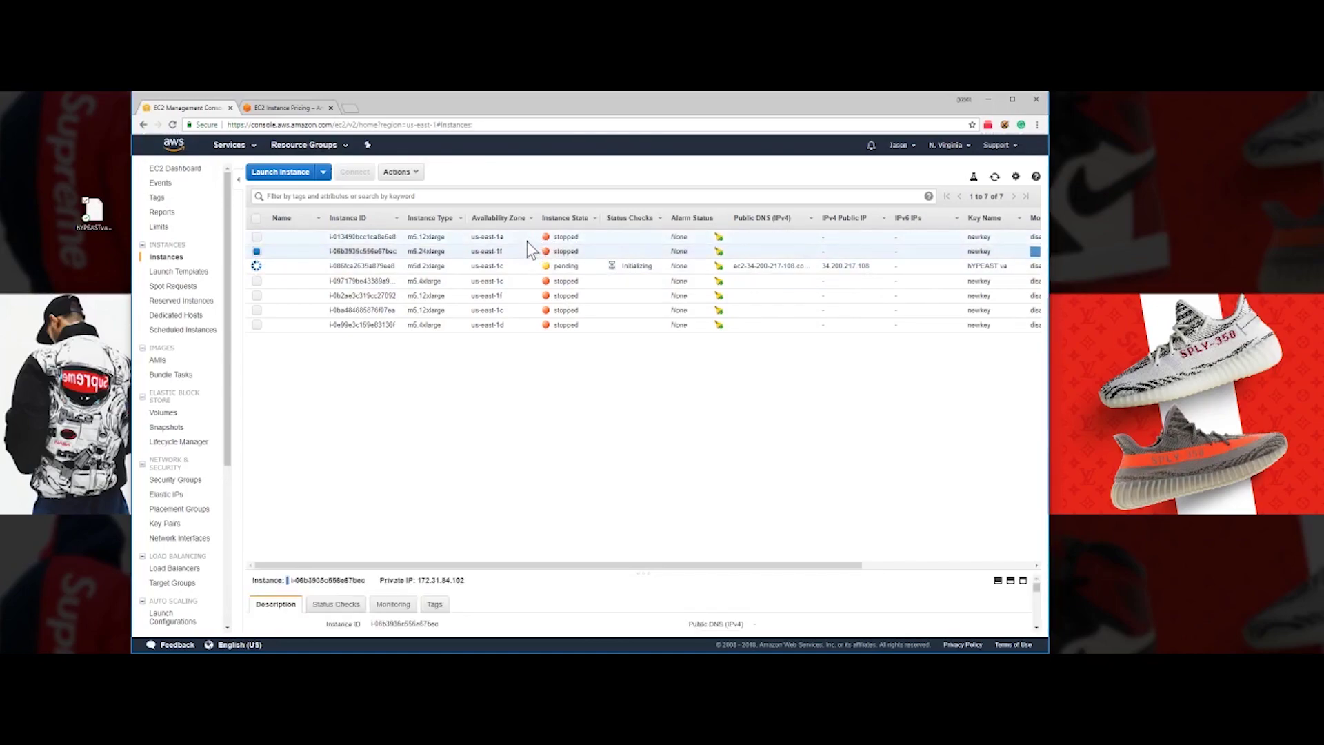
click(527, 242)
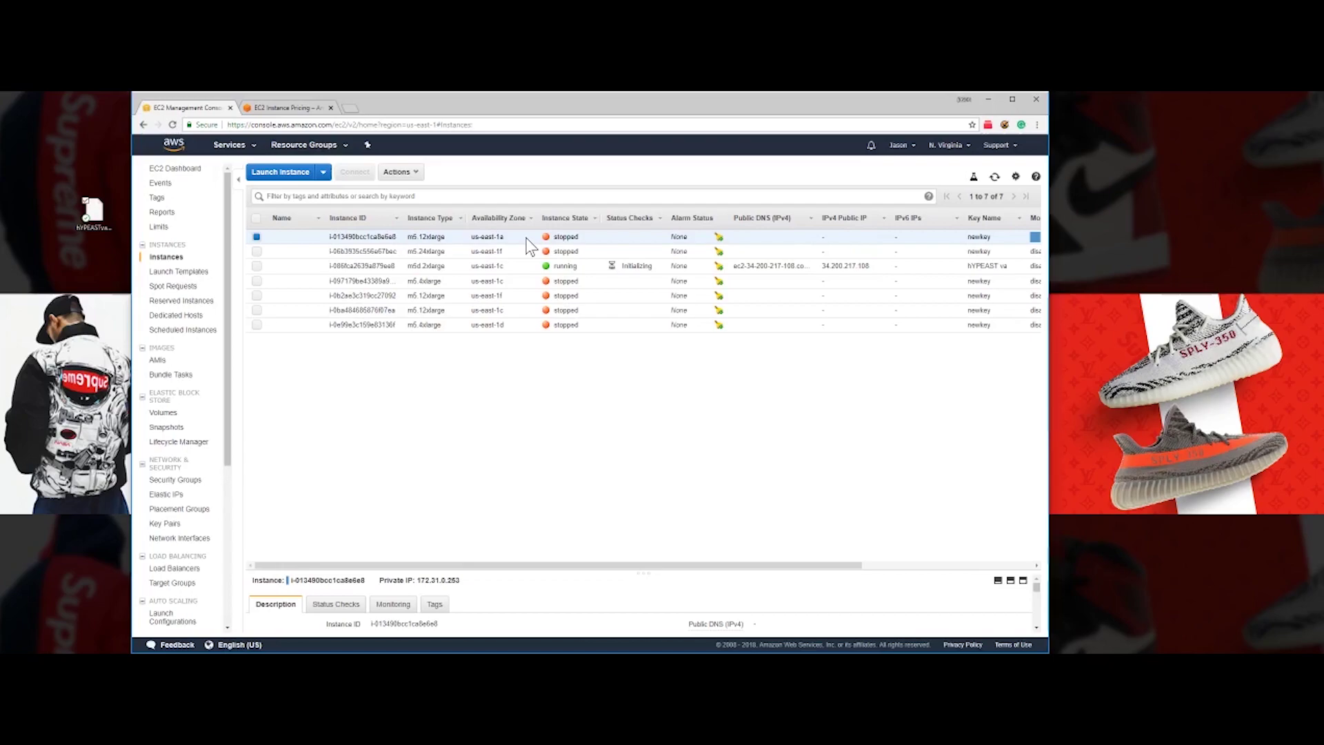
- Inspect the first instance's action and state menus, dismissing them without changes
right_click(524, 237)
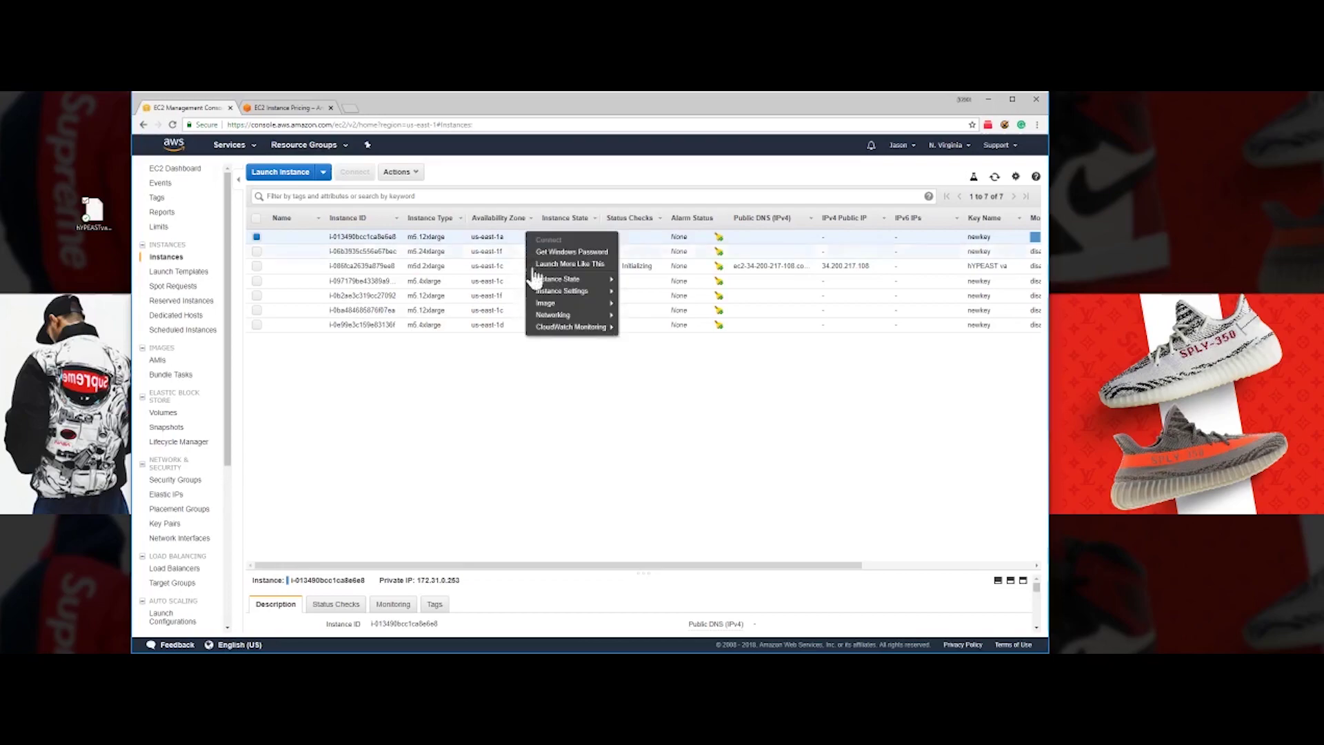
mouse_move(579, 279)
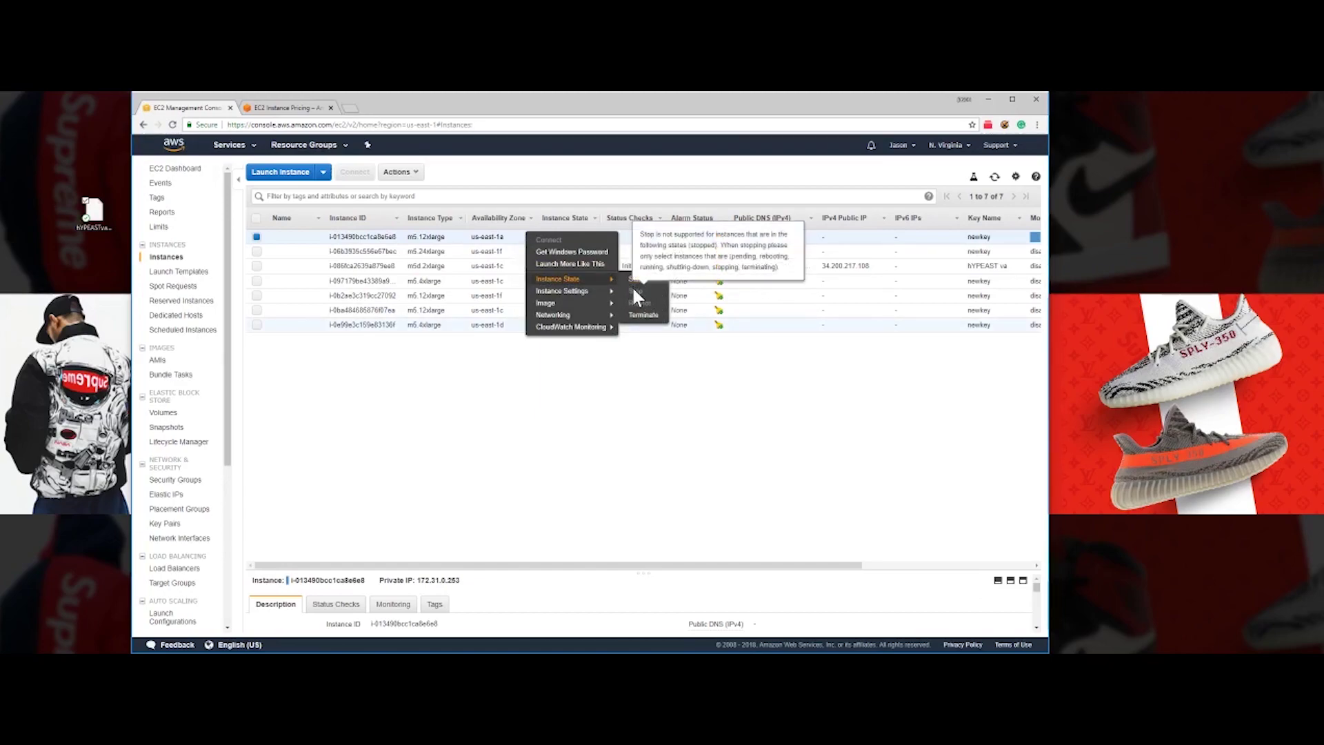
click(549, 452)
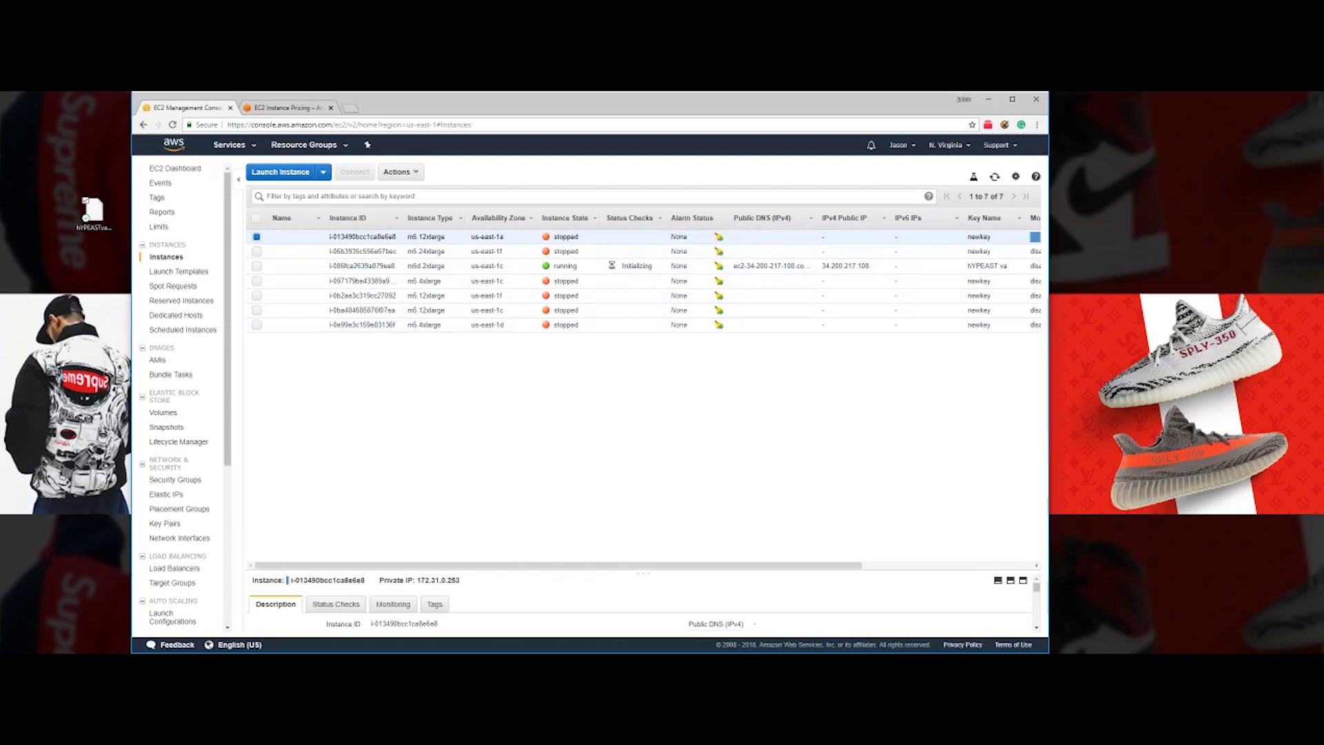
right_click(531, 238)
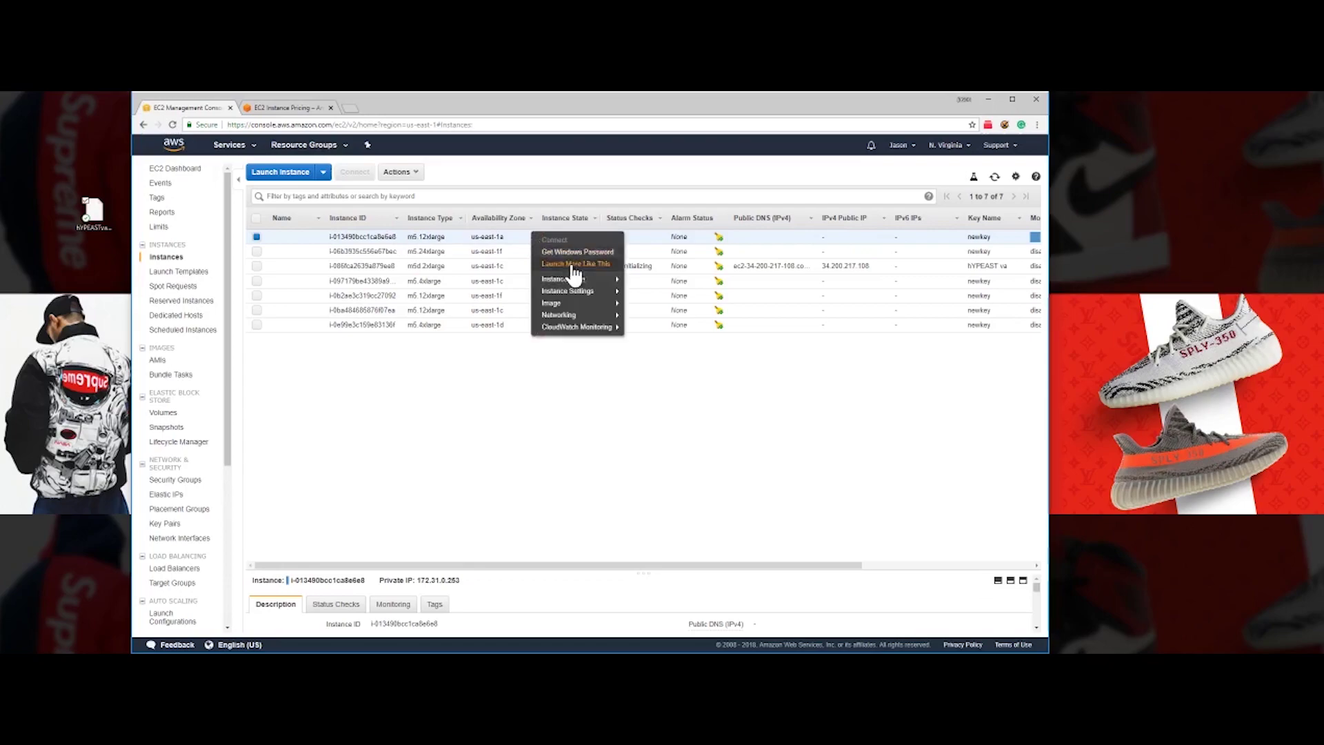
click(678, 397)
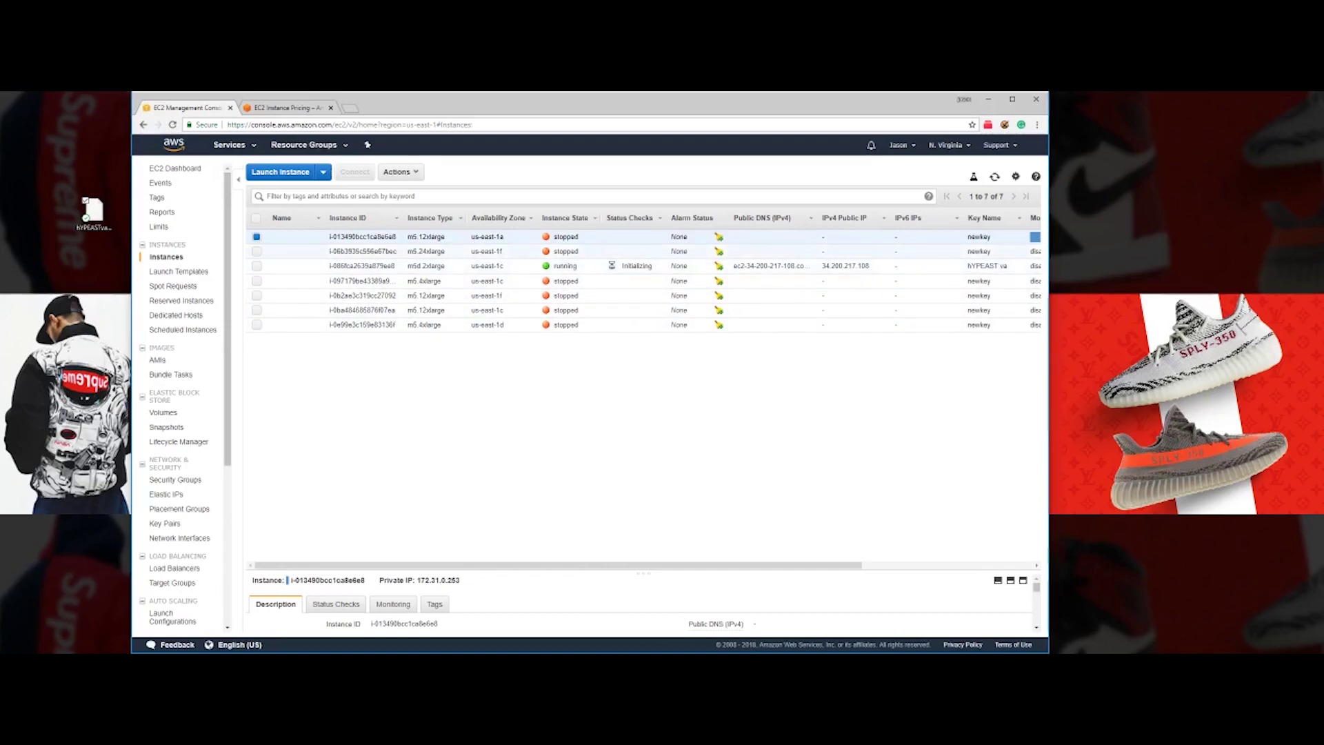
- Select the running m6d.2xlarge instance and bring up its actions menu
click(459, 250)
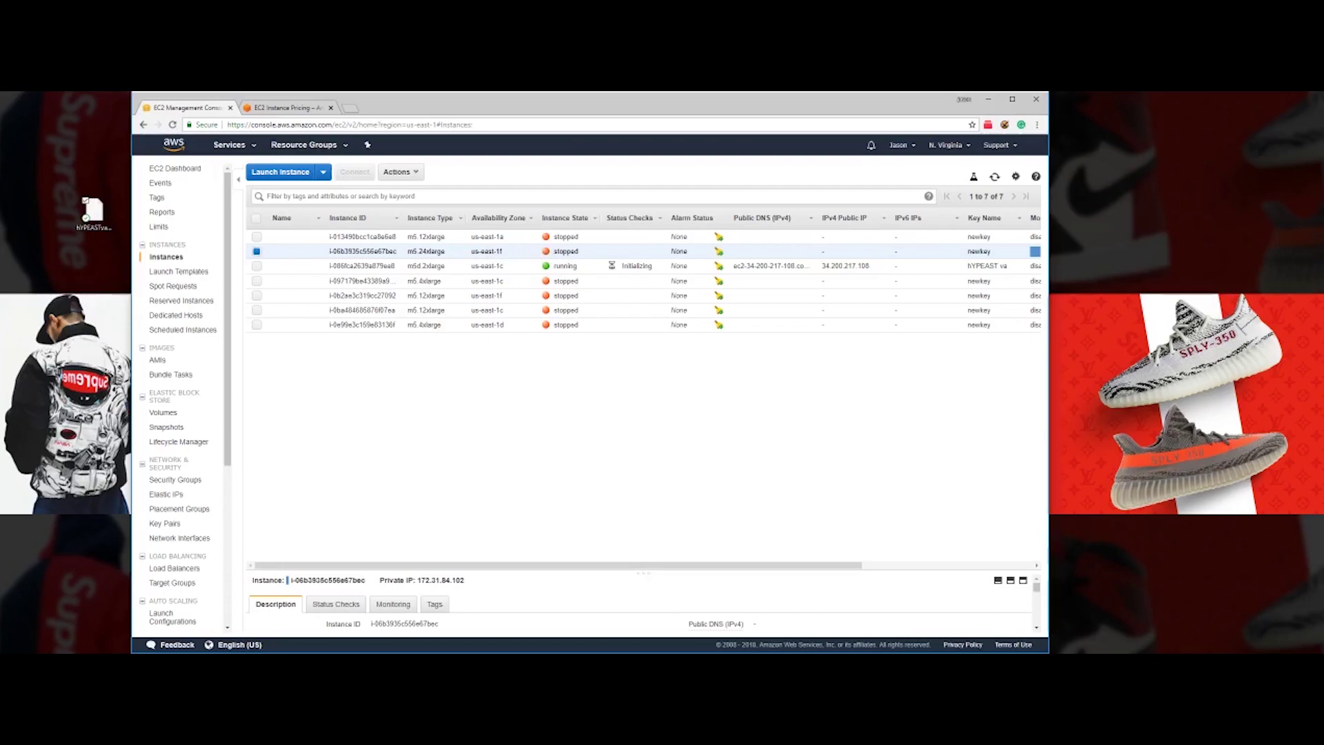
click(466, 265)
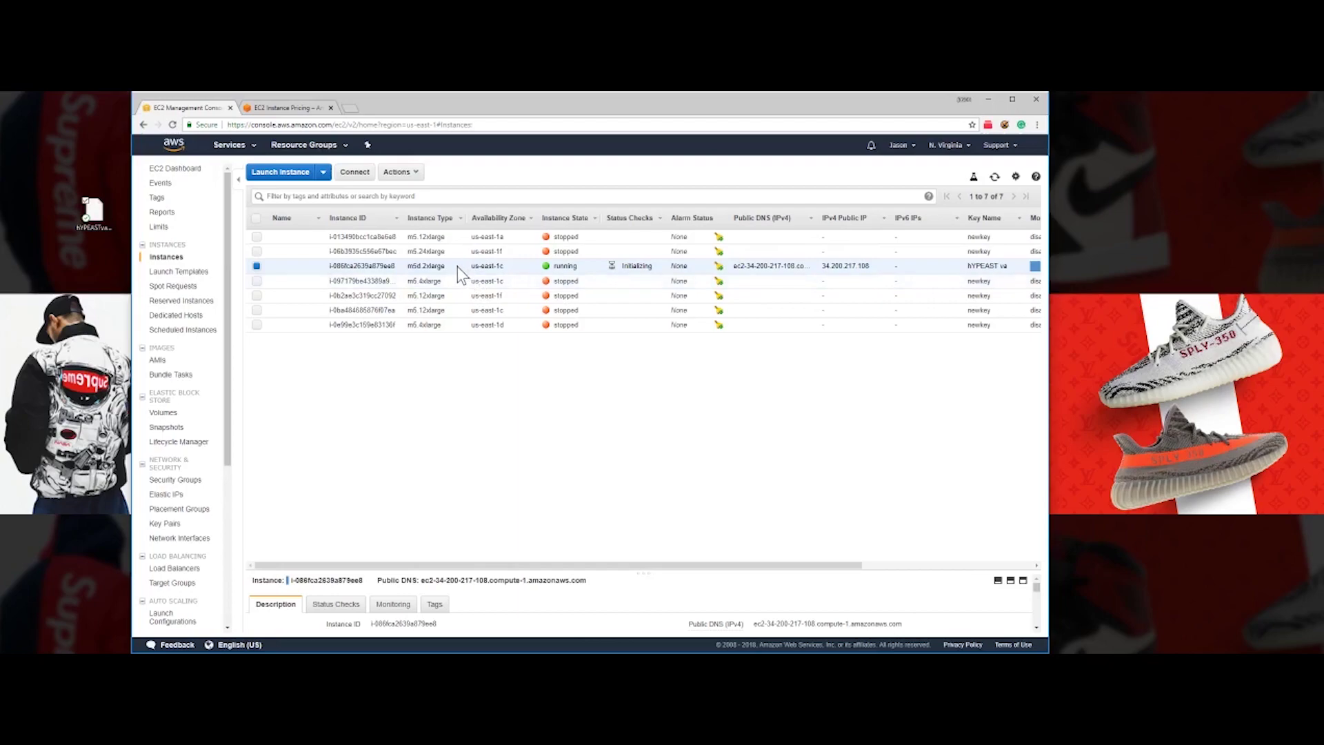
right_click(457, 266)
- Download ec2-34-200-217-108.compute-1.amazonaws.com.rdp and open the Get Password form for the instance
click(479, 273)
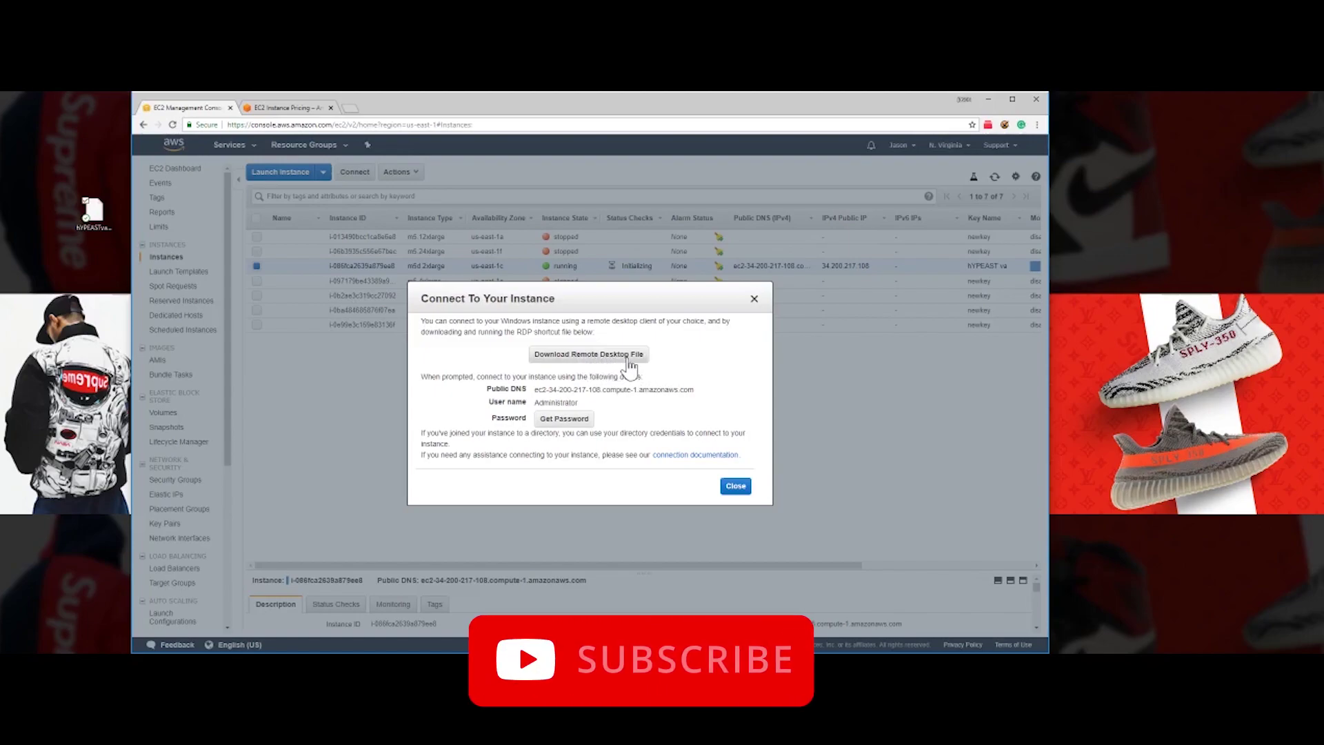
drag(644, 297, 654, 254)
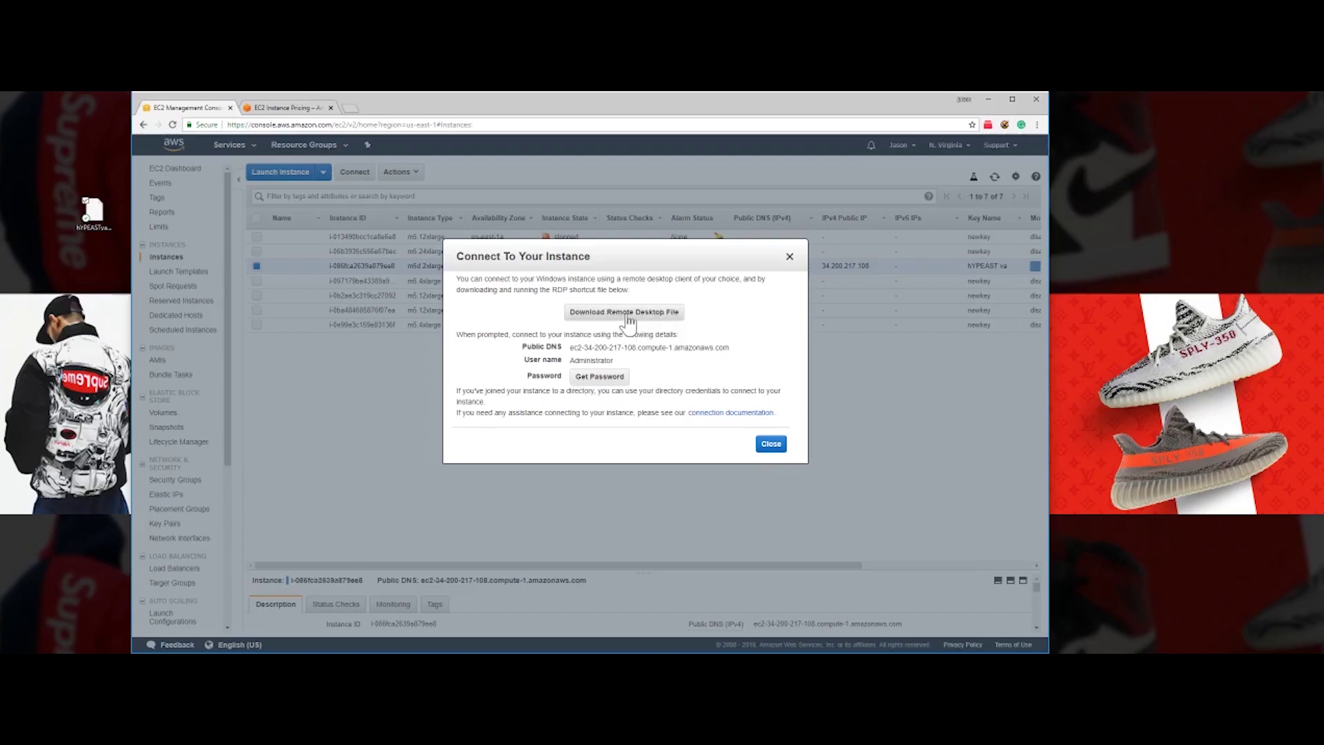
click(627, 317)
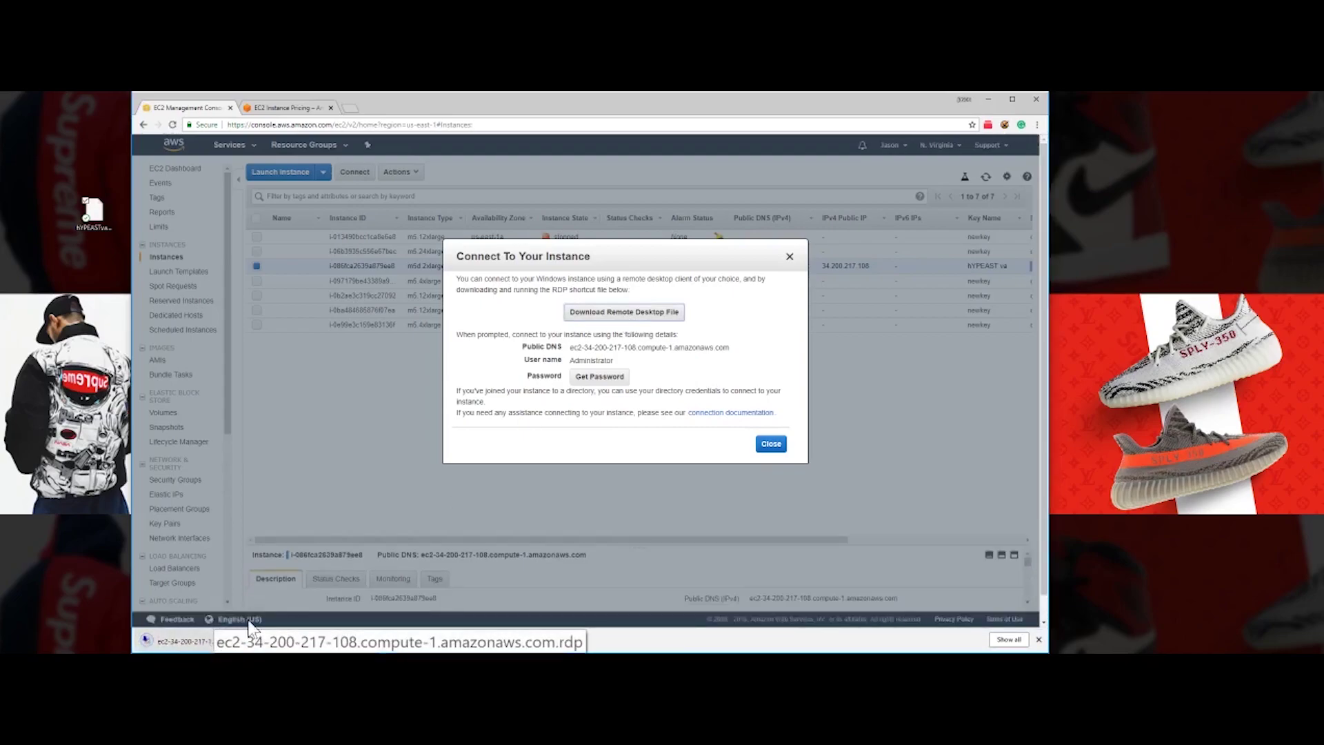
click(609, 381)
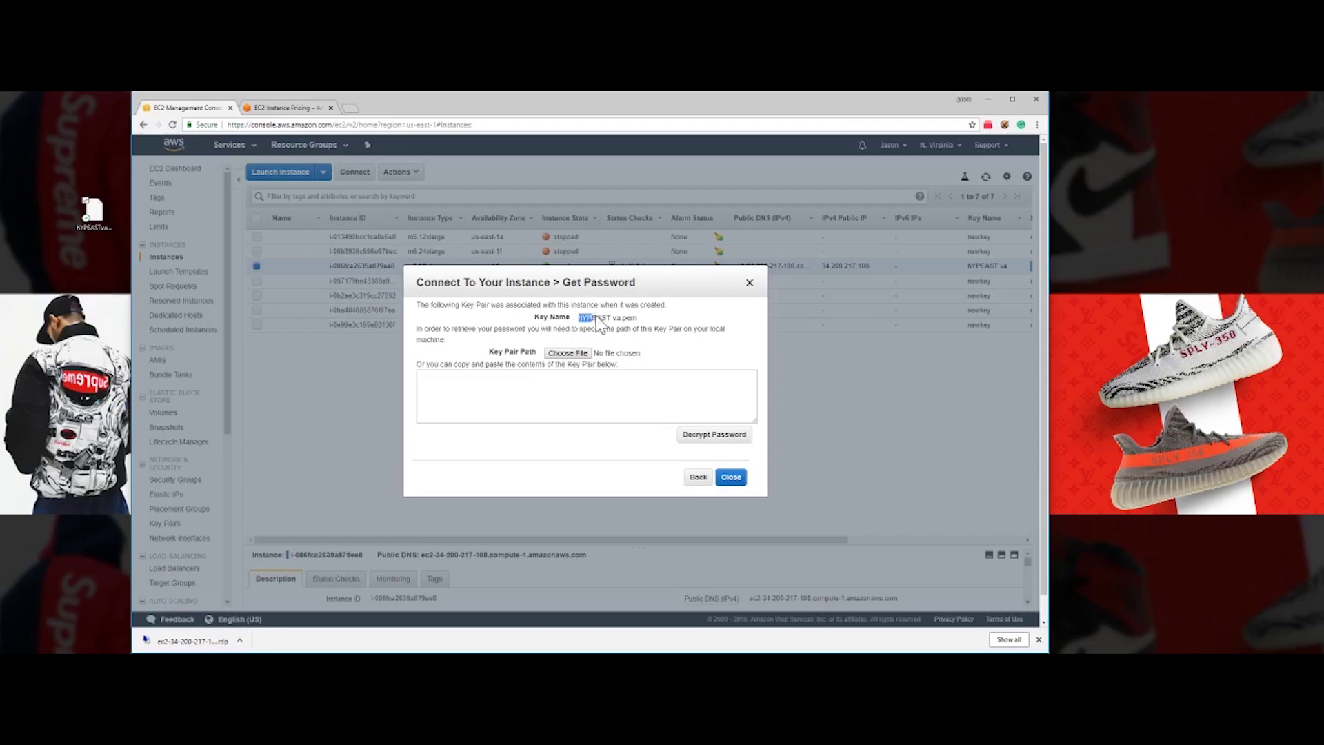
- Load Desktop\hYPEASTva.pem as the key pair file
click(649, 346)
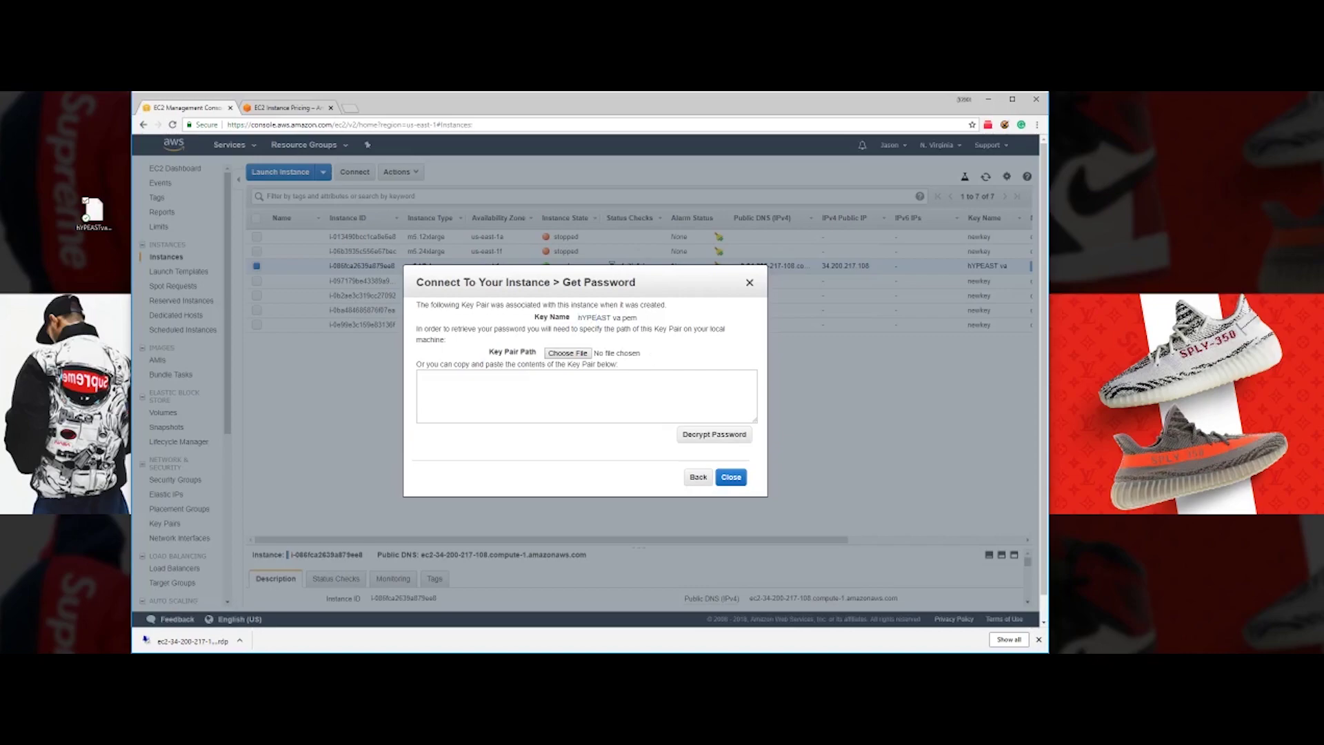
click(578, 353)
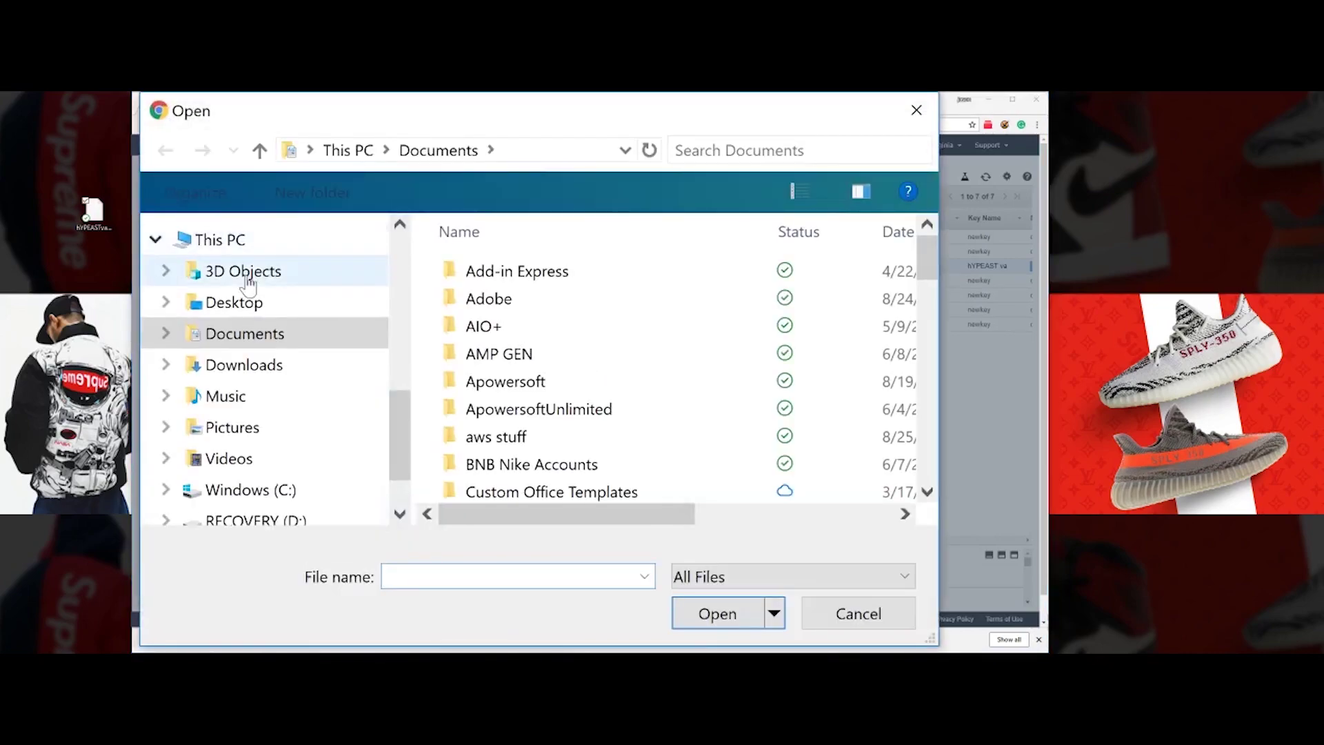
click(227, 302)
scroll(645, 409, down, 3)
scroll(645, 409, up, 3)
scroll(644, 420, down, 3)
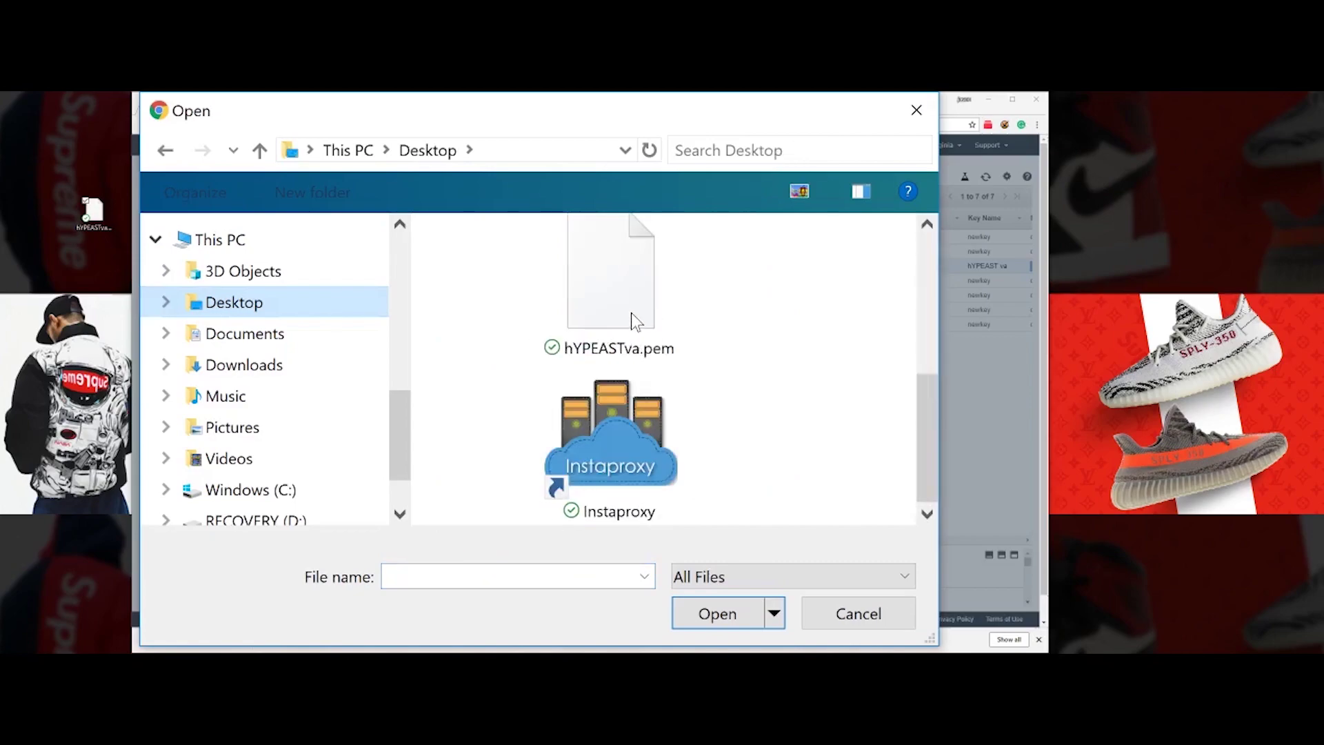
double_click(631, 313)
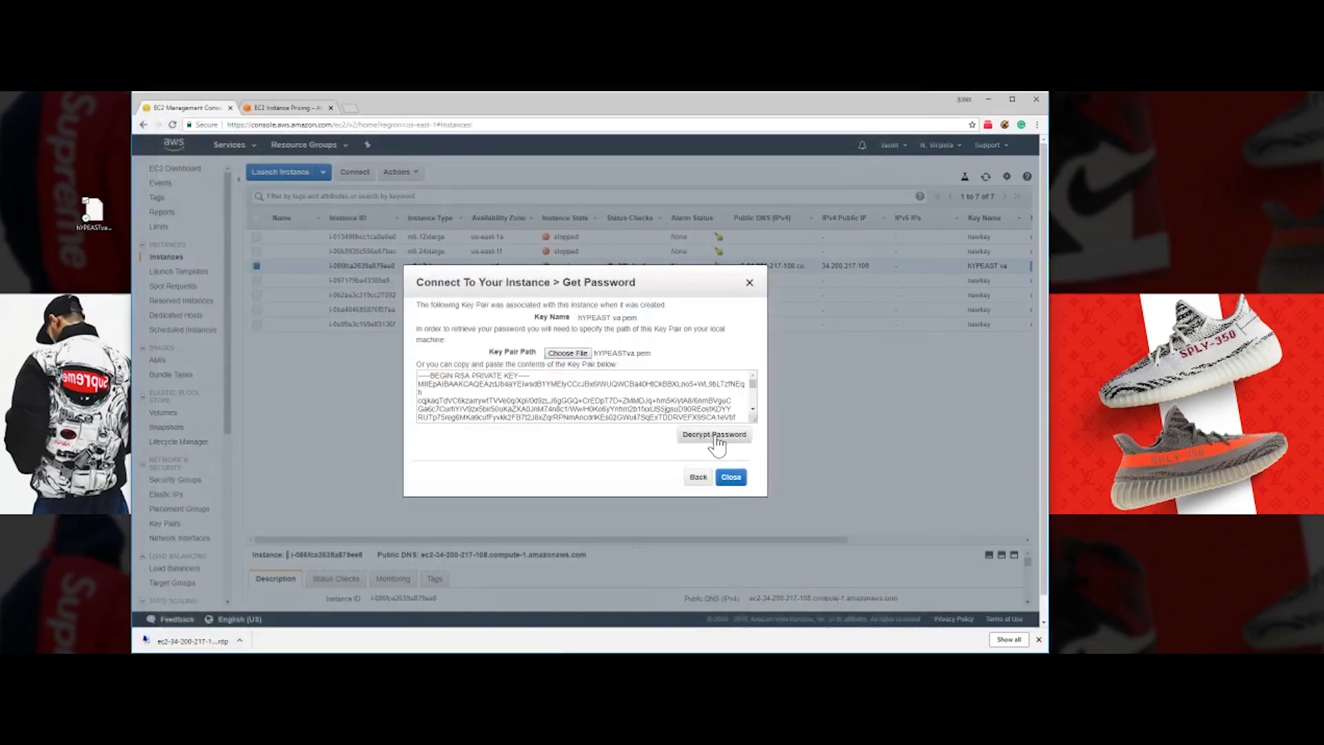
- Decrypt and copy the Administrator password, then close the connection dialog
scroll(724, 410, down, 5)
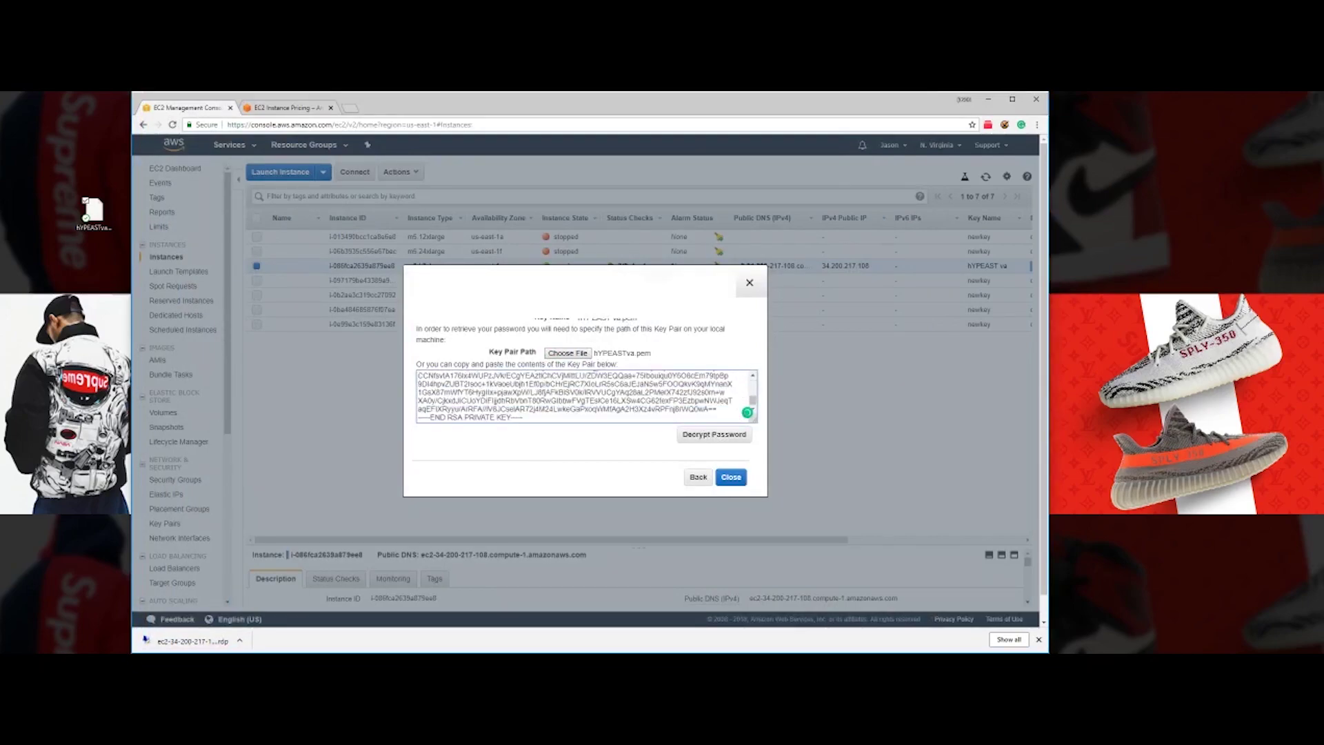
click(720, 411)
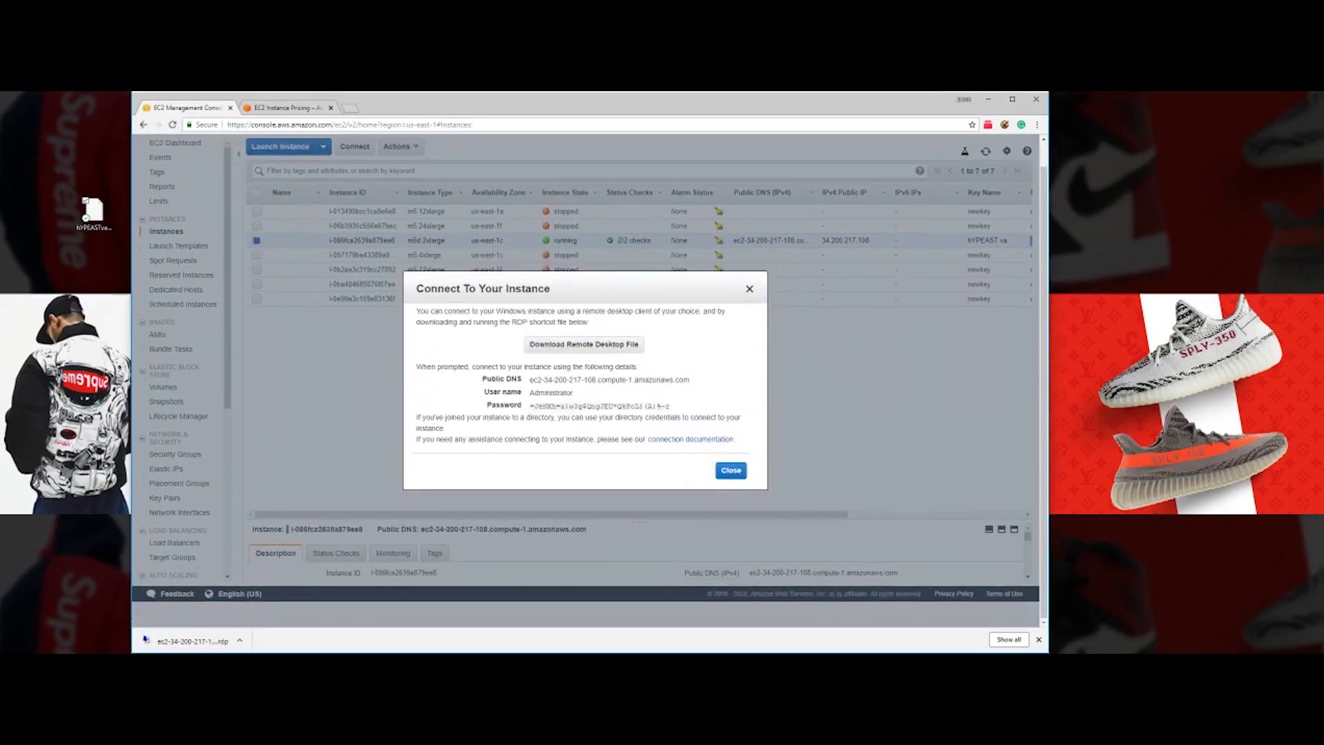
click(675, 407)
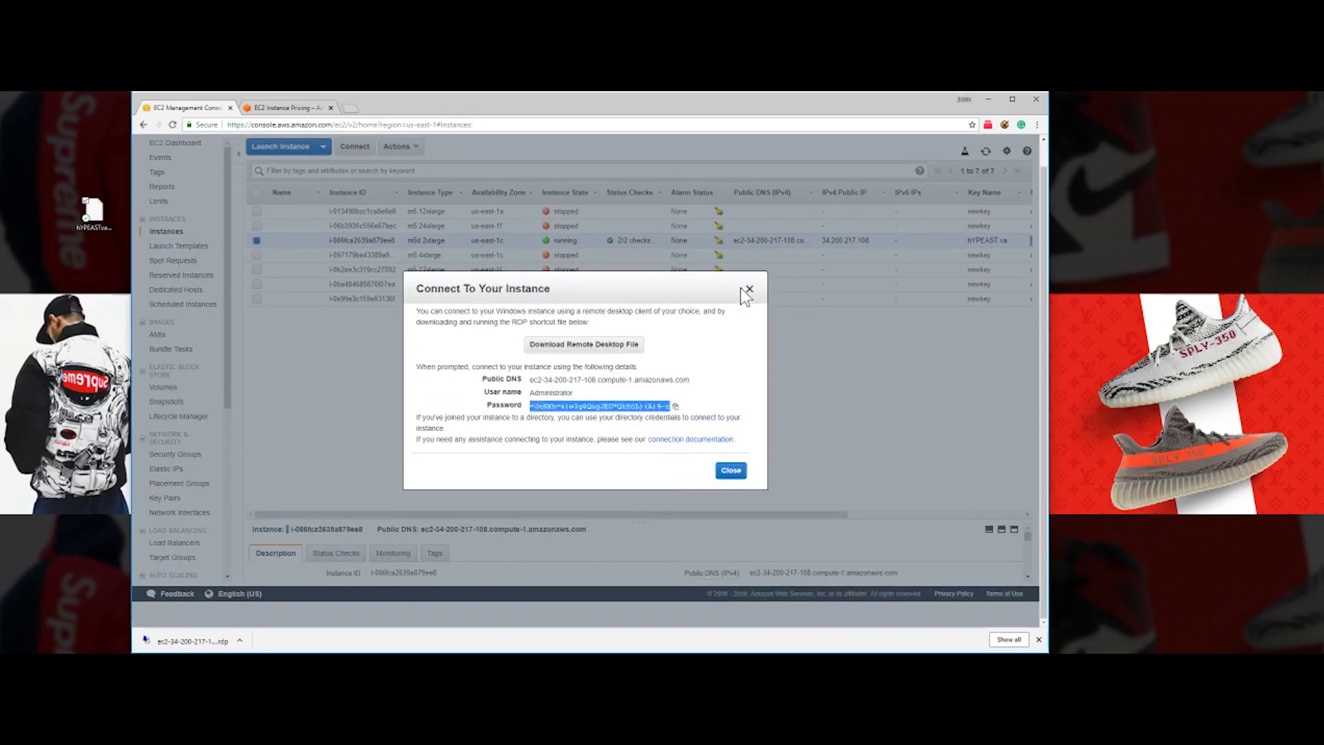
click(730, 471)
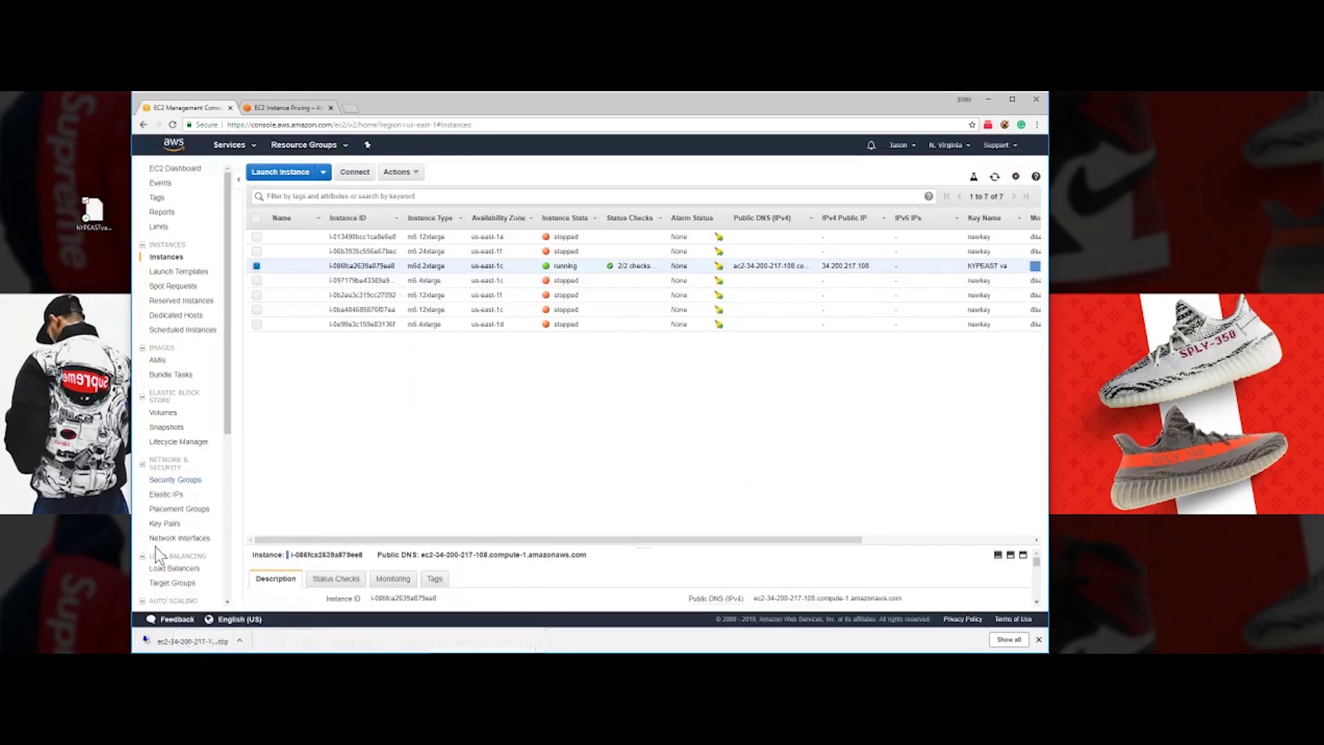
- Launch the downloaded .rdp file past the publisher warning and select public IP 34.200.217.108
click(205, 648)
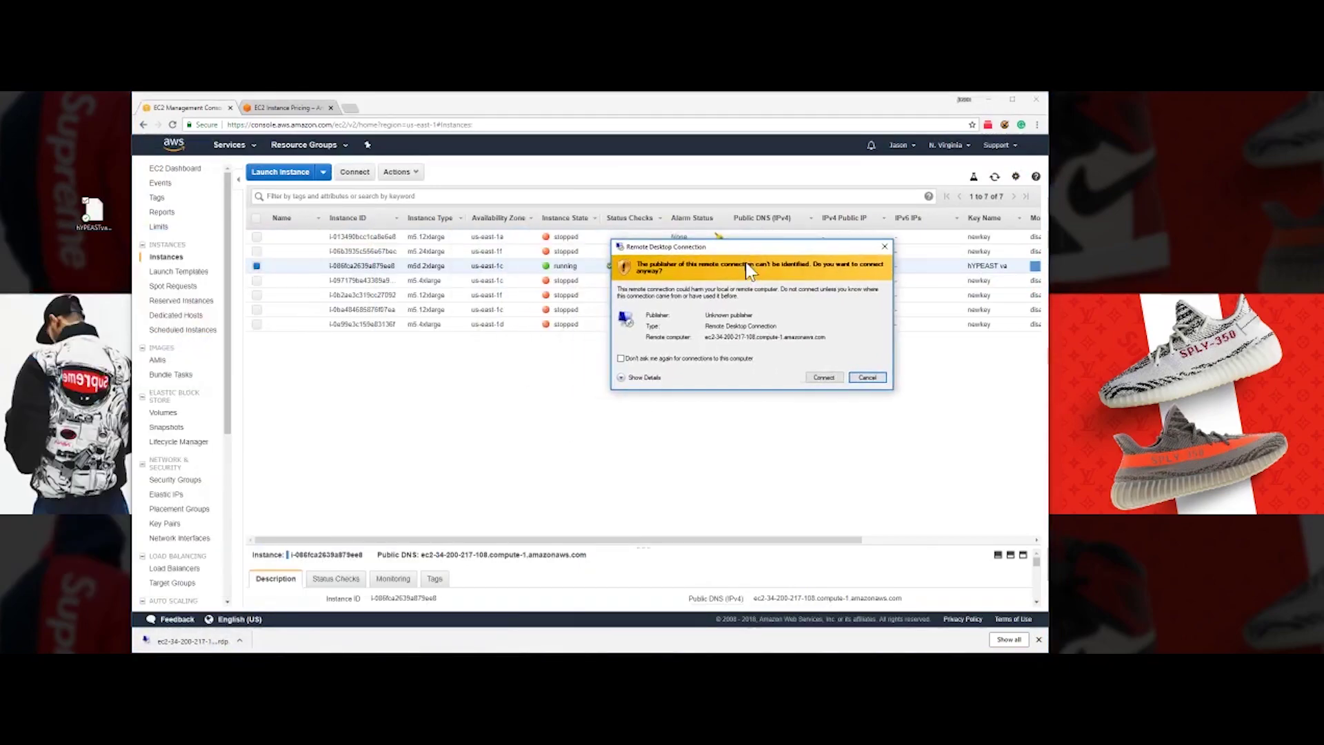
click(764, 375)
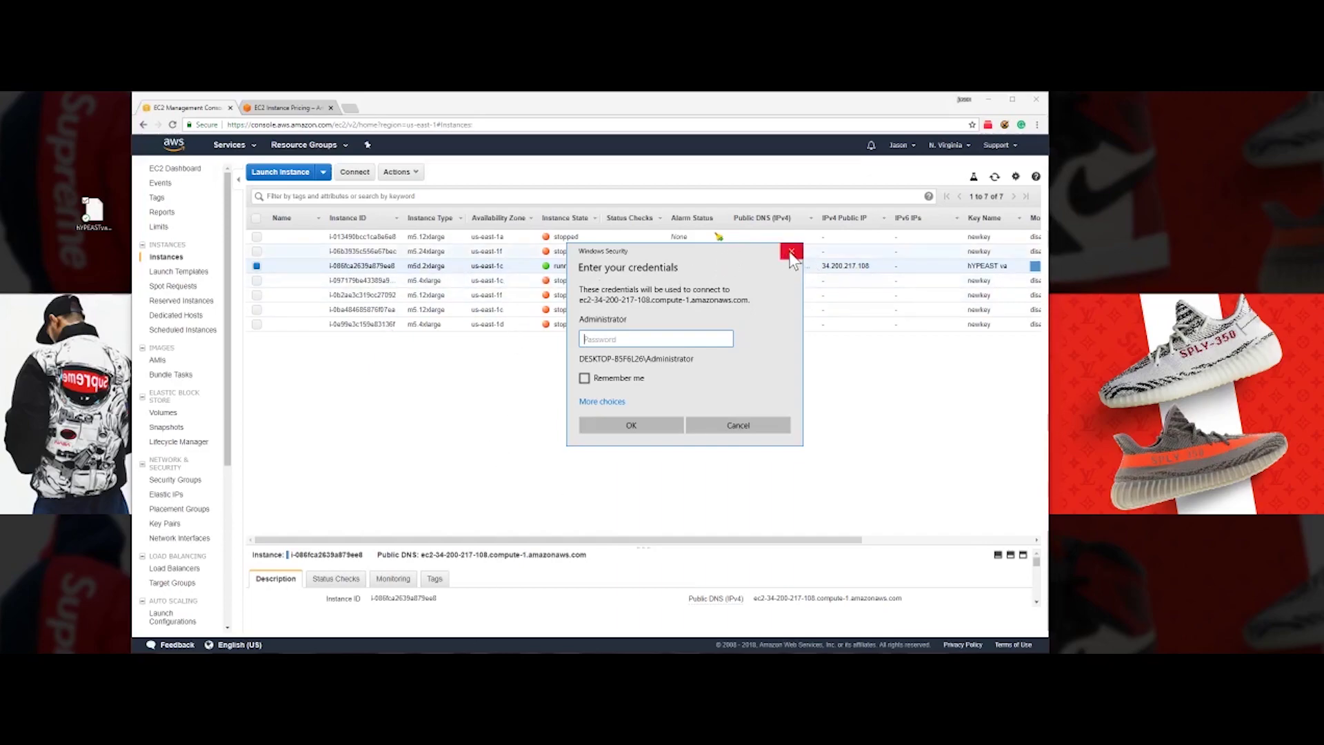
drag(755, 248, 855, 328)
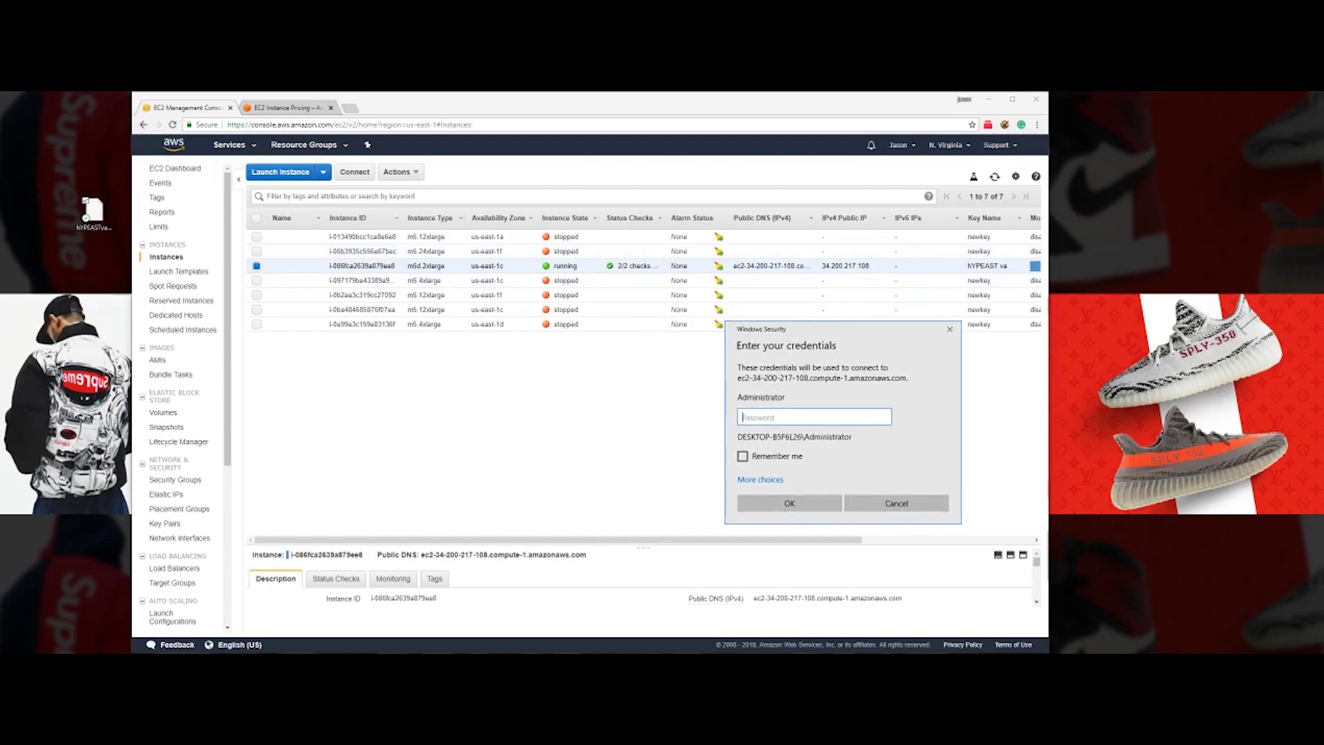
click(870, 266)
double_click(838, 266)
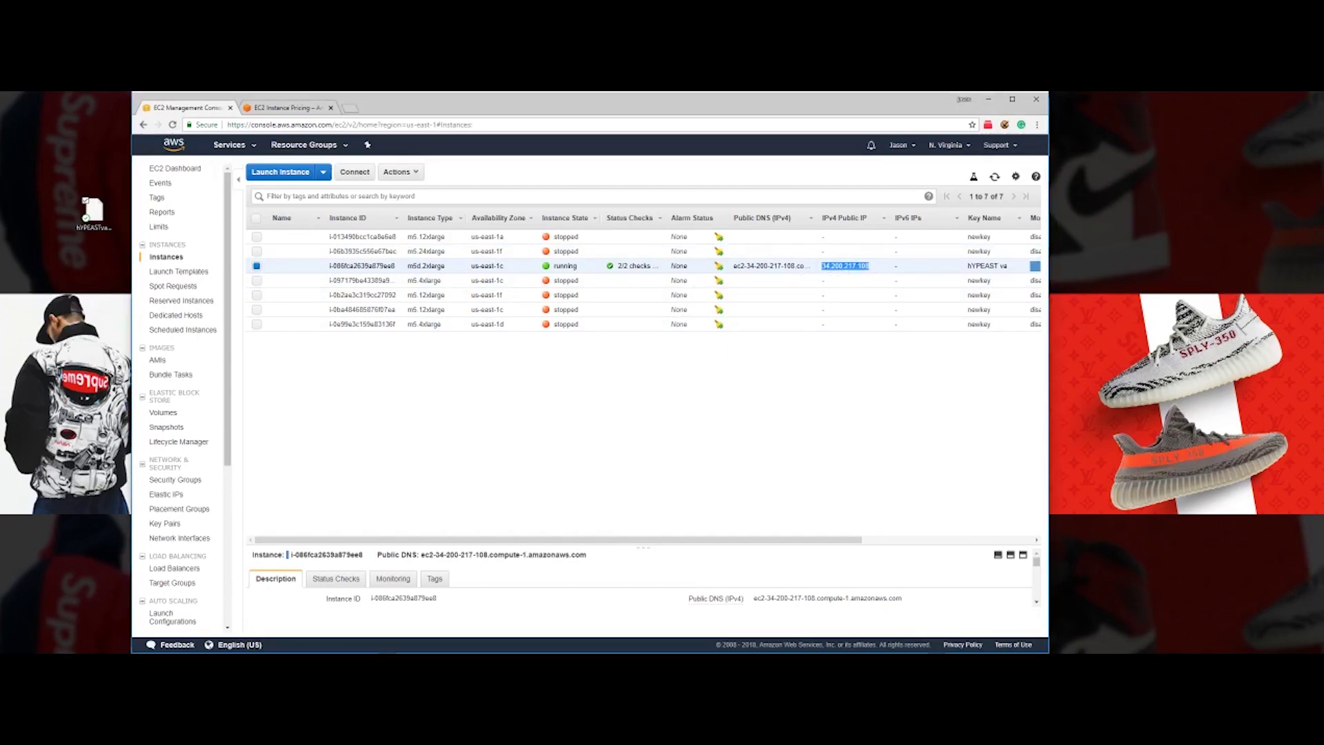
- Paste the password into the credentials prompt, cancel it, and position the new Remote Desktop Connection window
key(alt+Tab)
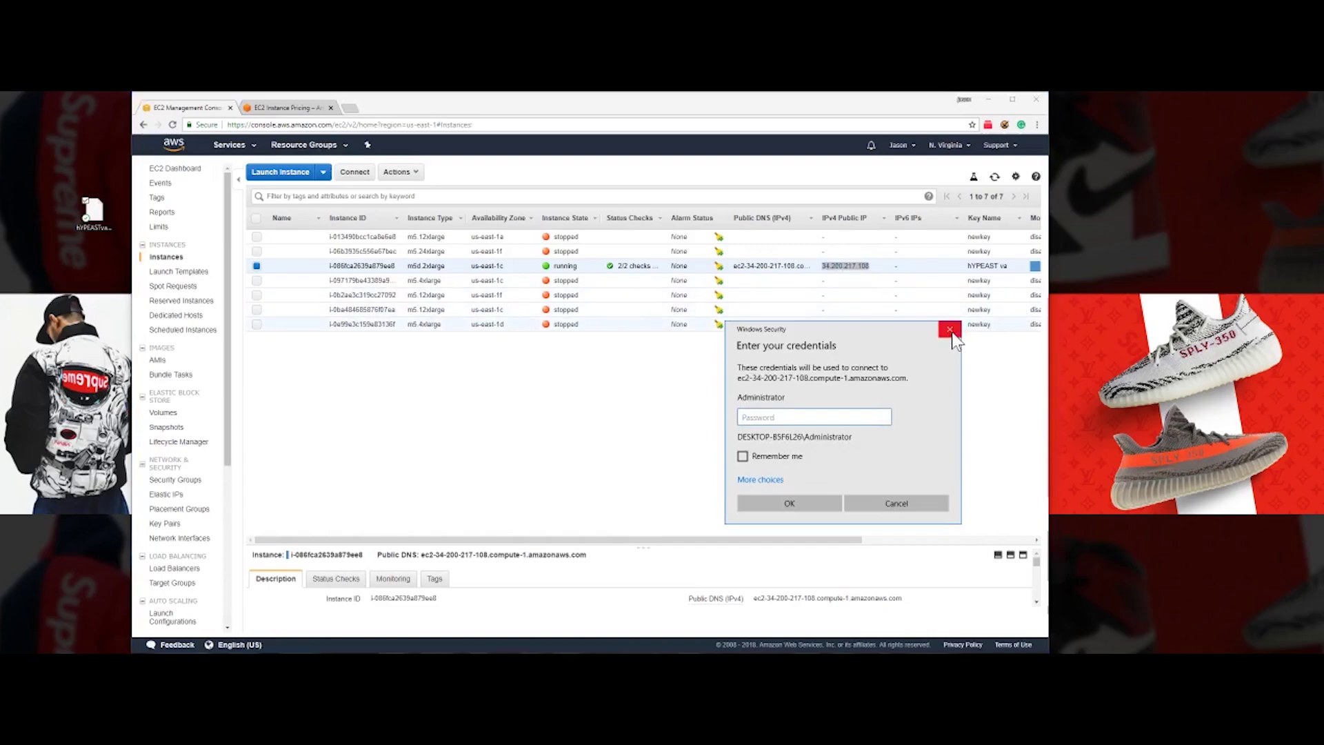
click(828, 410)
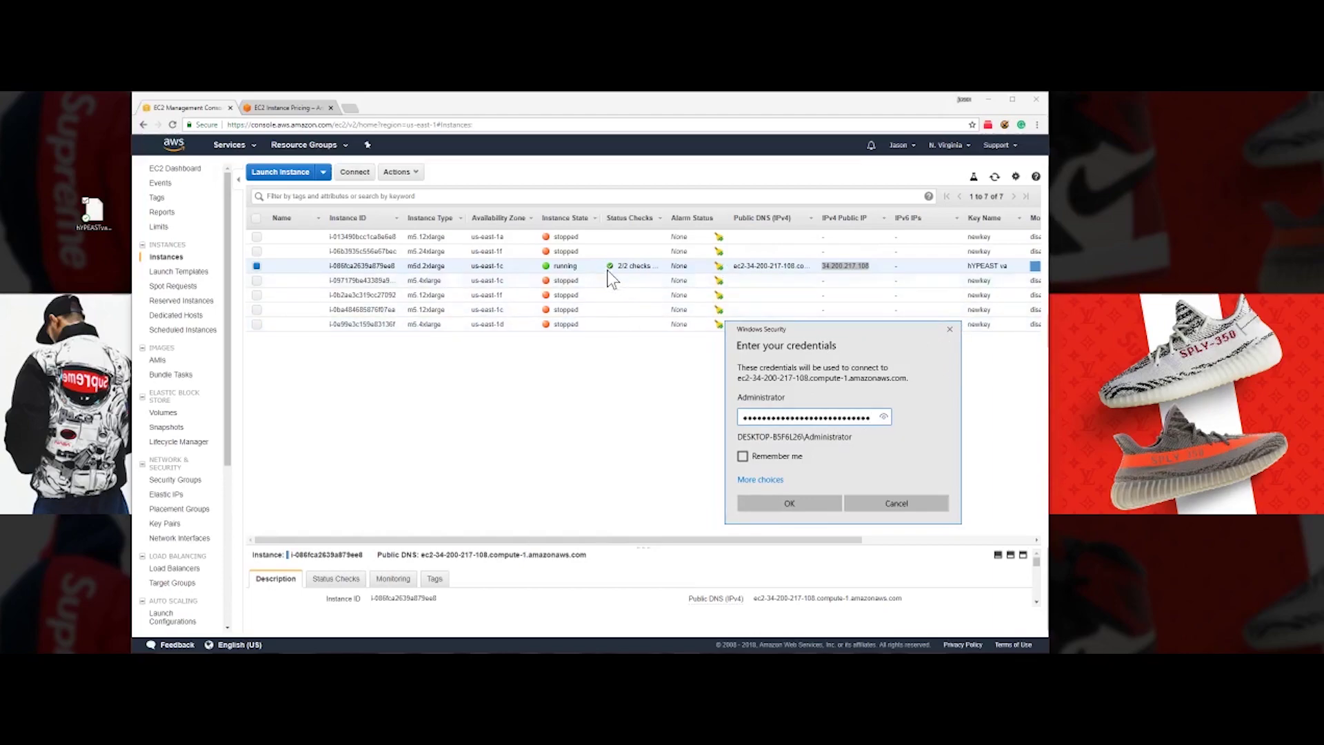
click(949, 329)
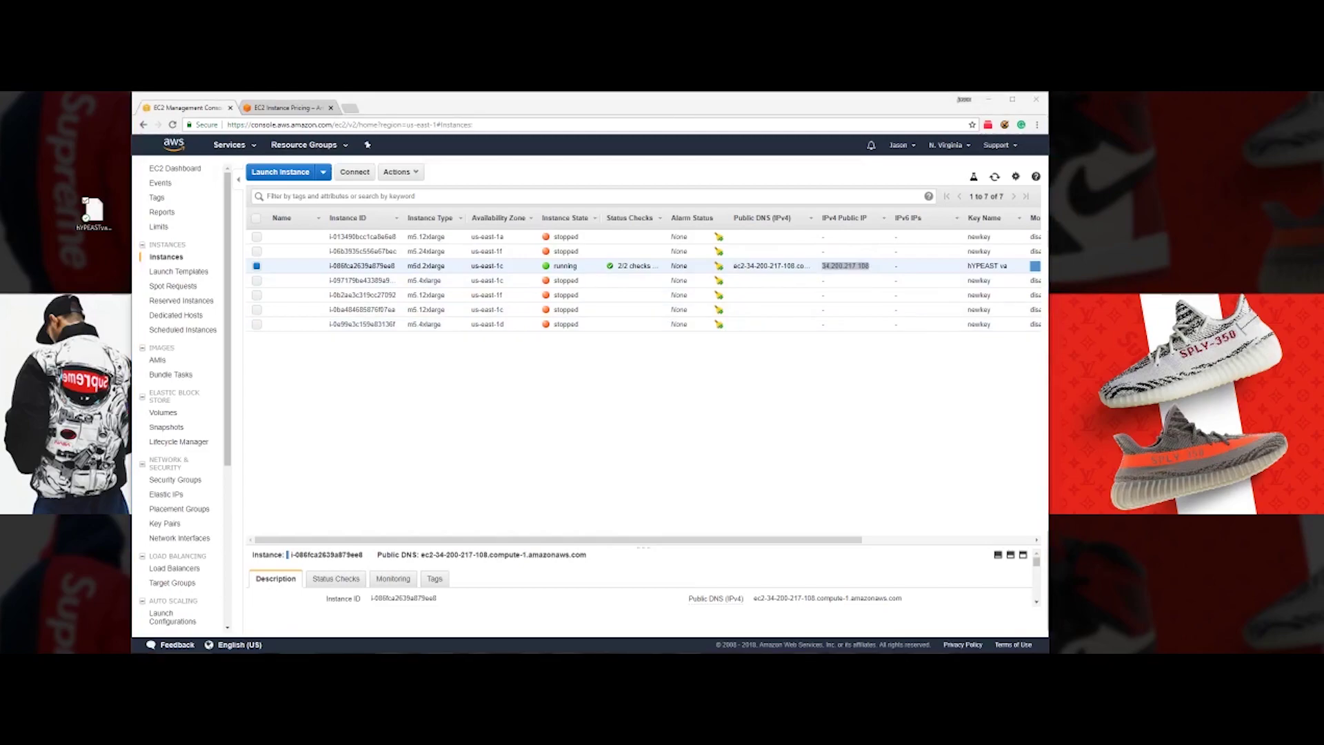
drag(425, 178, 762, 396)
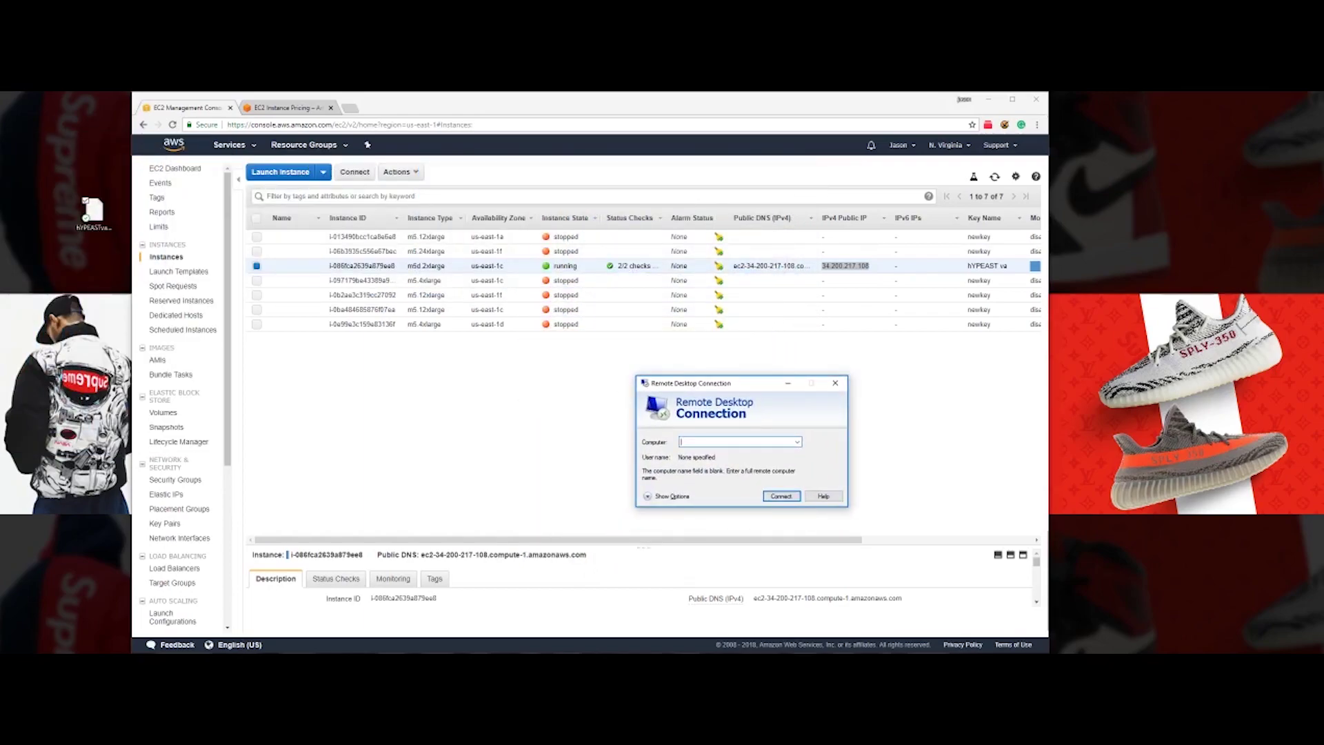
- Enter computer 34.200.217.108 and user name administrator in the expanded options, then connect
text(34.200.217.108)
click(648, 495)
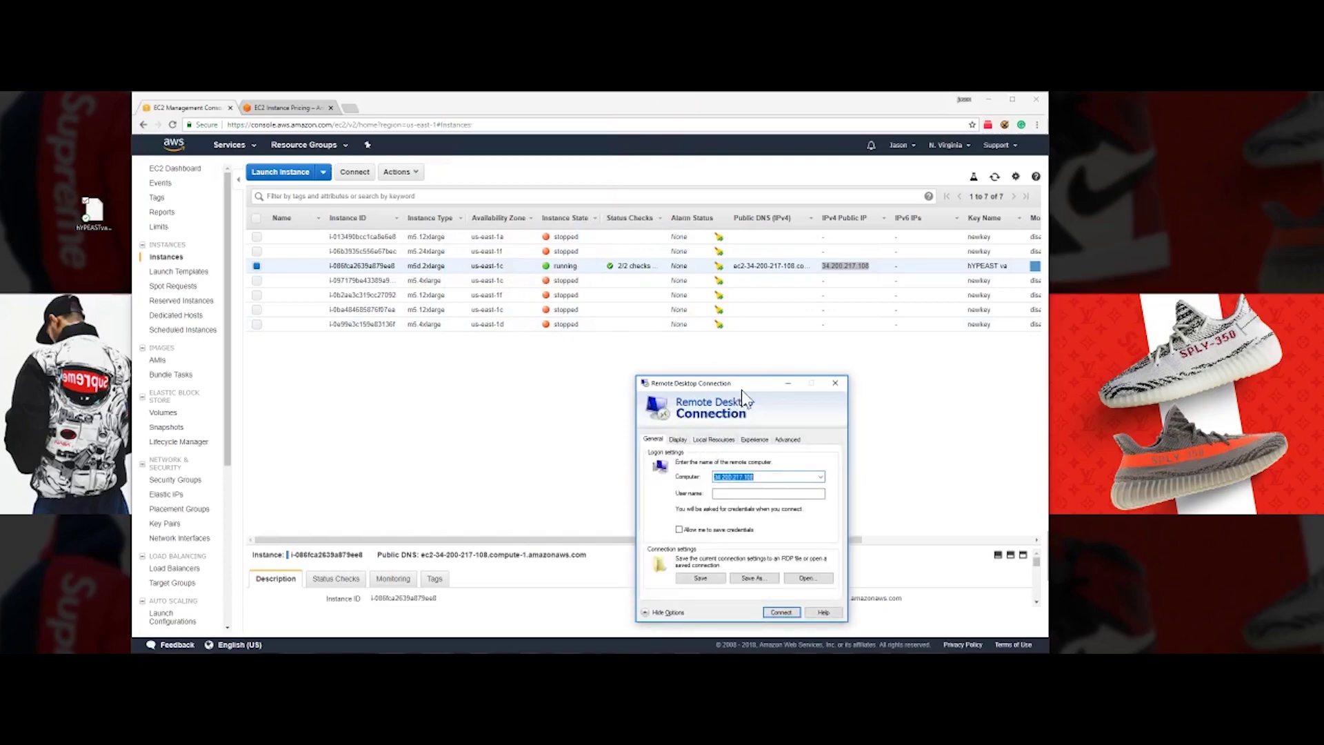
drag(747, 382, 739, 283)
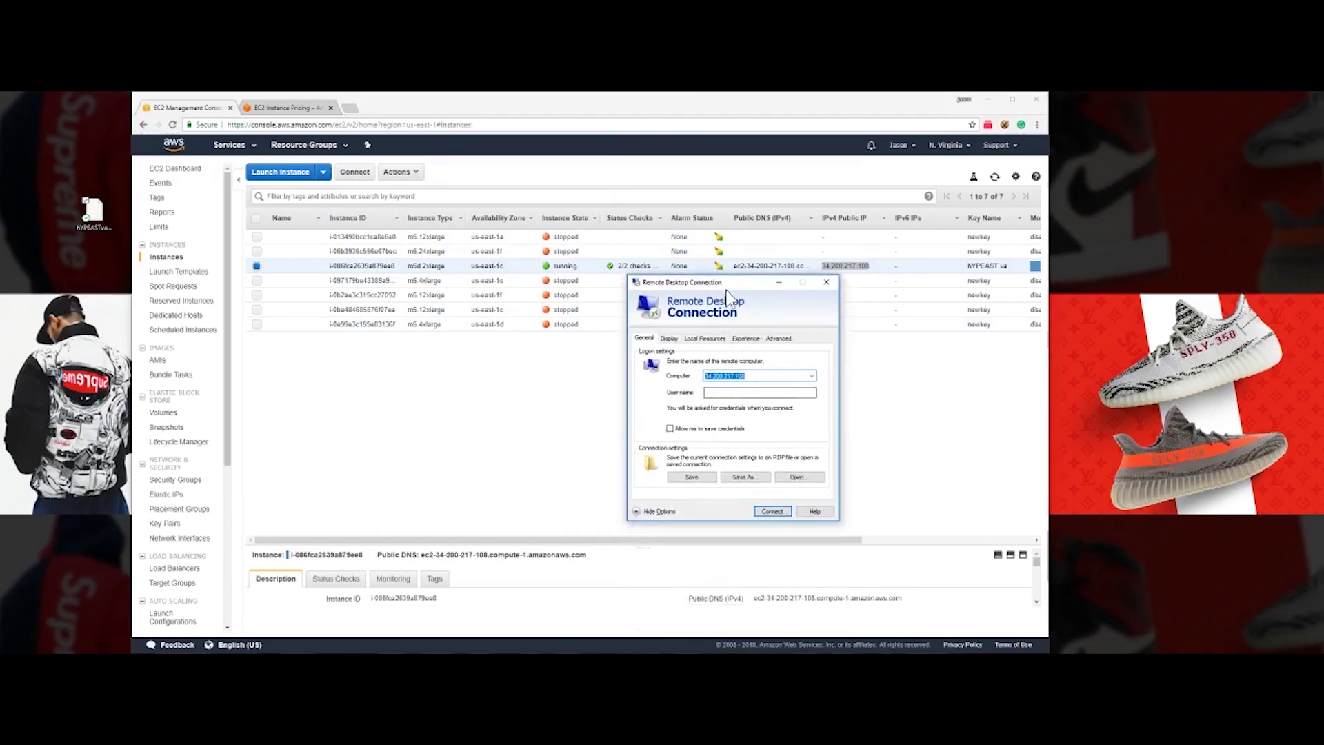
click(759, 392)
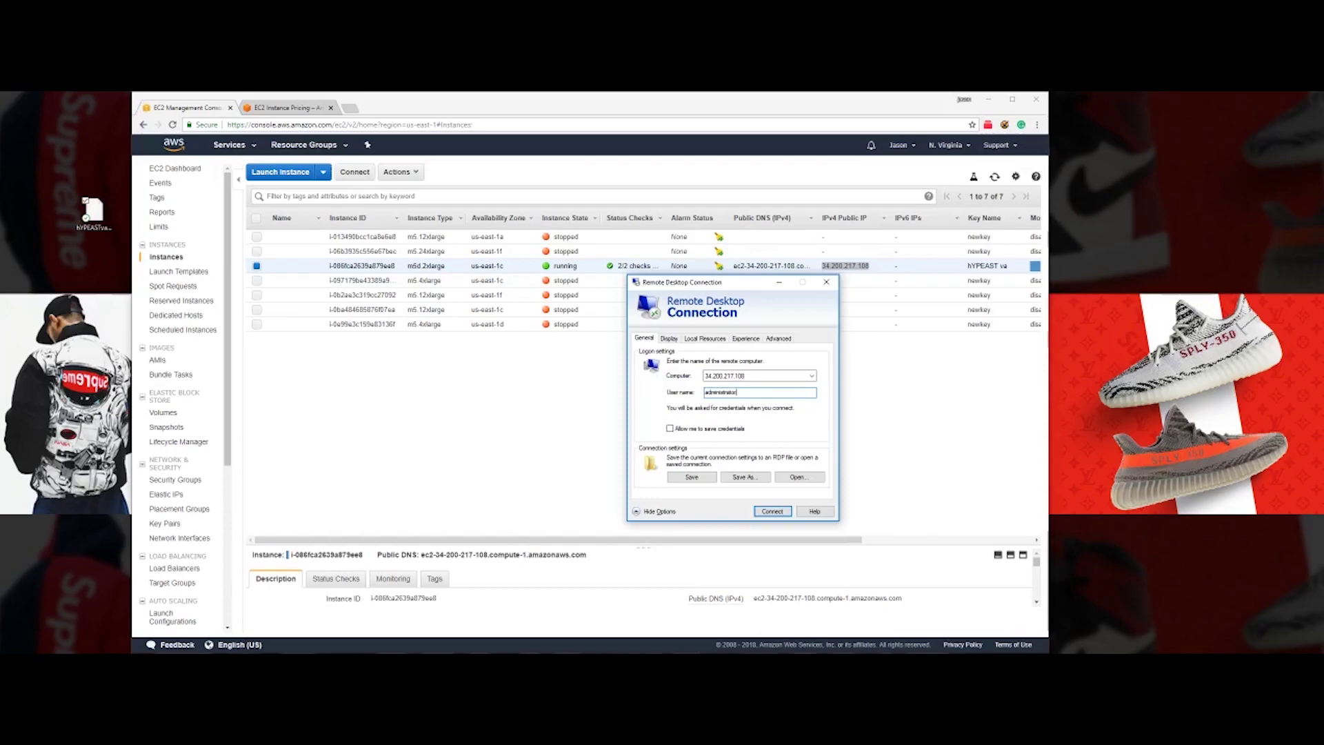
click(765, 511)
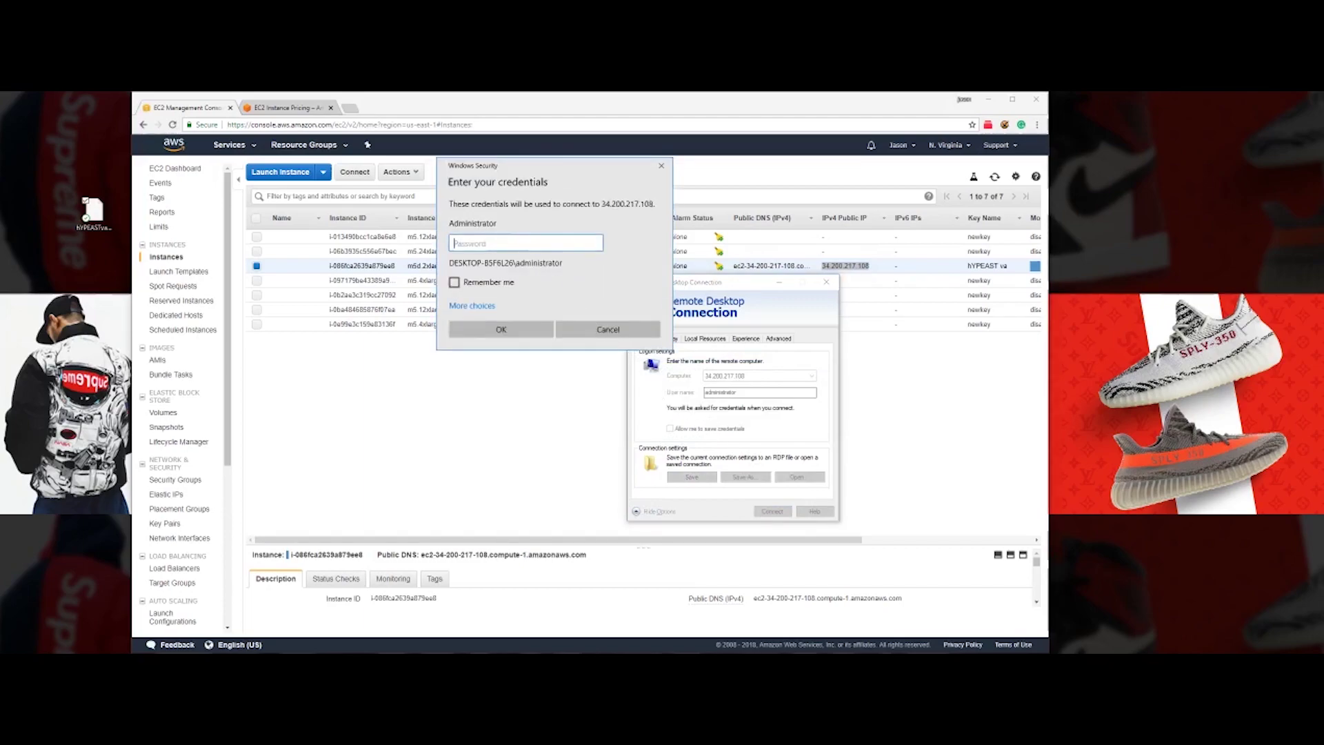
- Paste the password, sign in, and accept the certificate with Don't ask again ticked
key(ctrl+v)
click(515, 329)
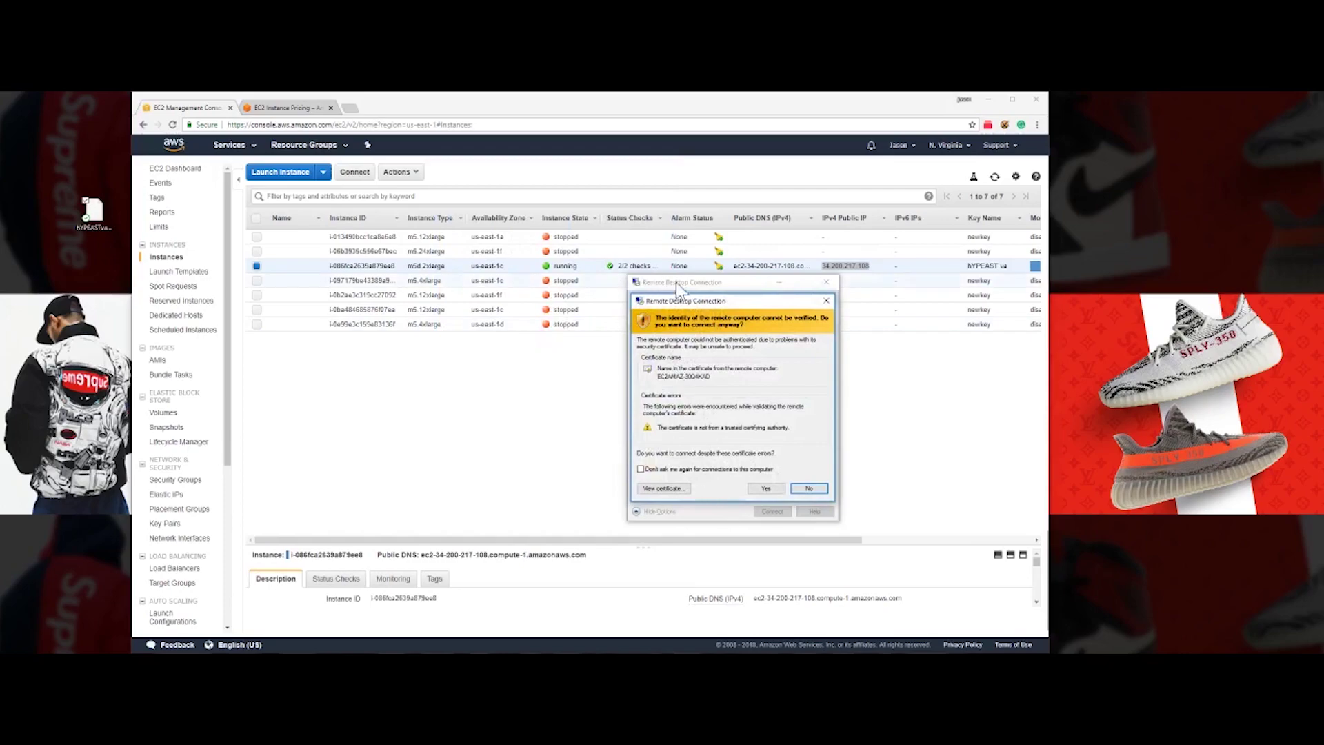
drag(694, 300, 639, 258)
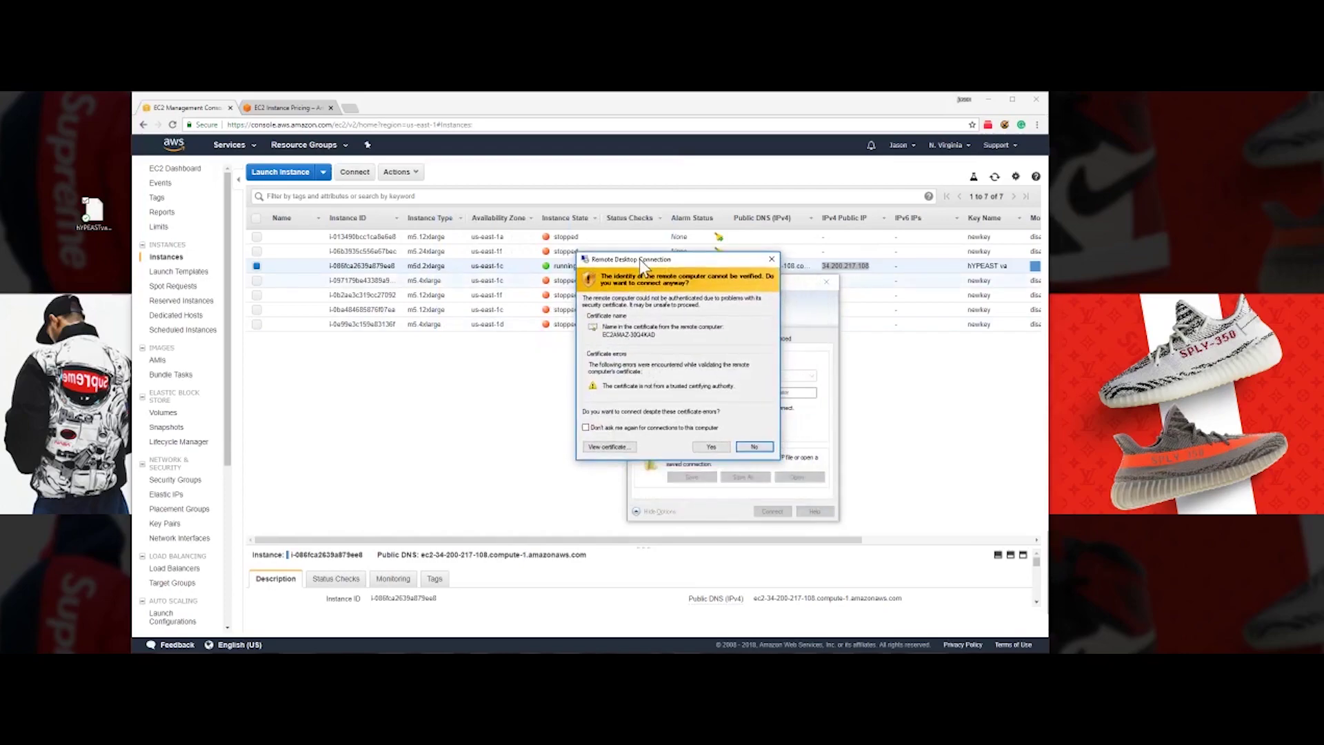
click(586, 428)
click(709, 447)
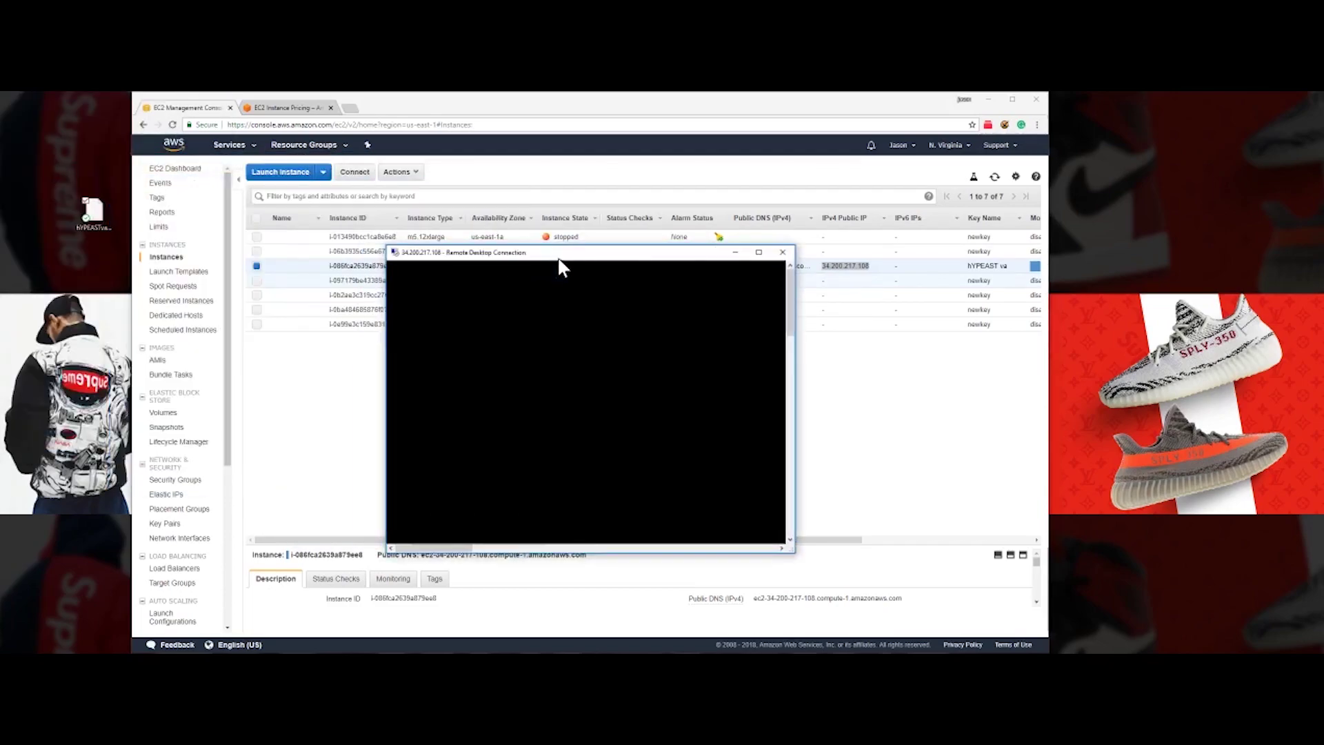
- Maximize the remote session, open Internet Explorer, finish IE11 setup, and close it after checking ESC
click(760, 253)
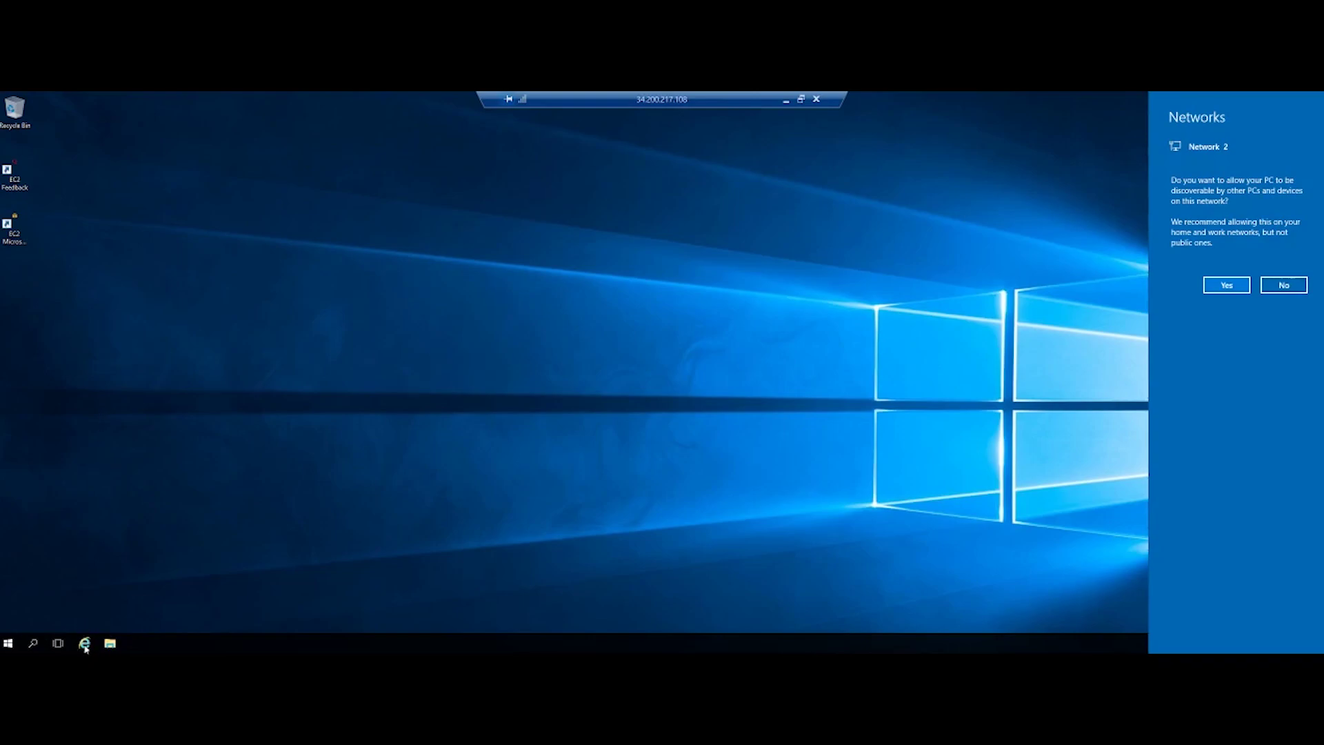
click(85, 643)
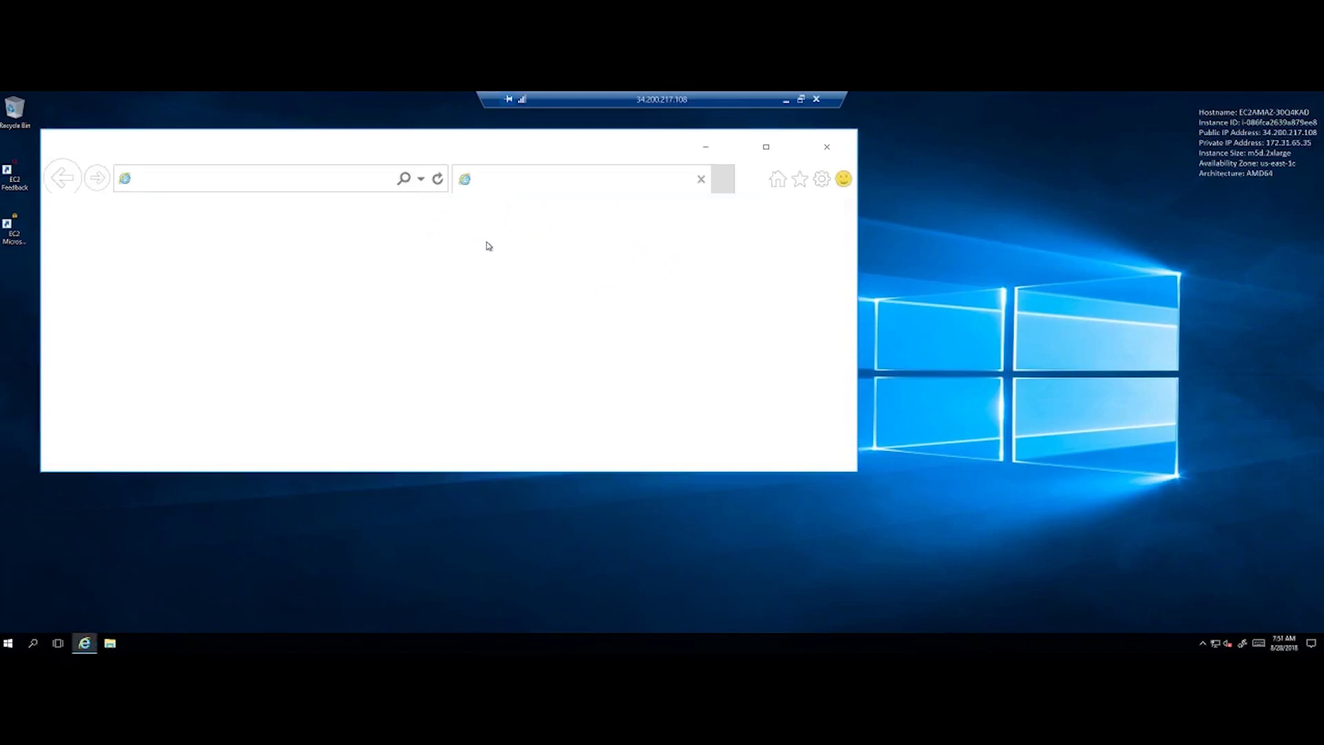
click(626, 568)
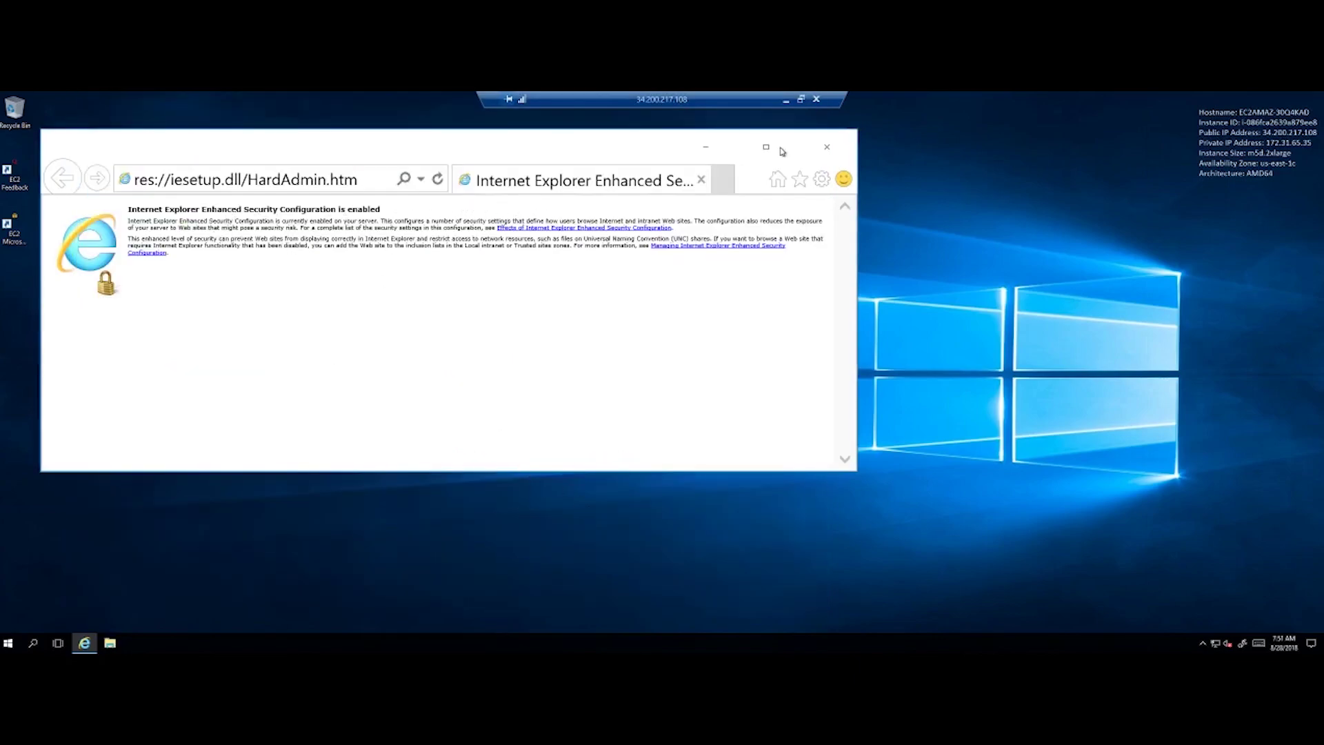
click(826, 147)
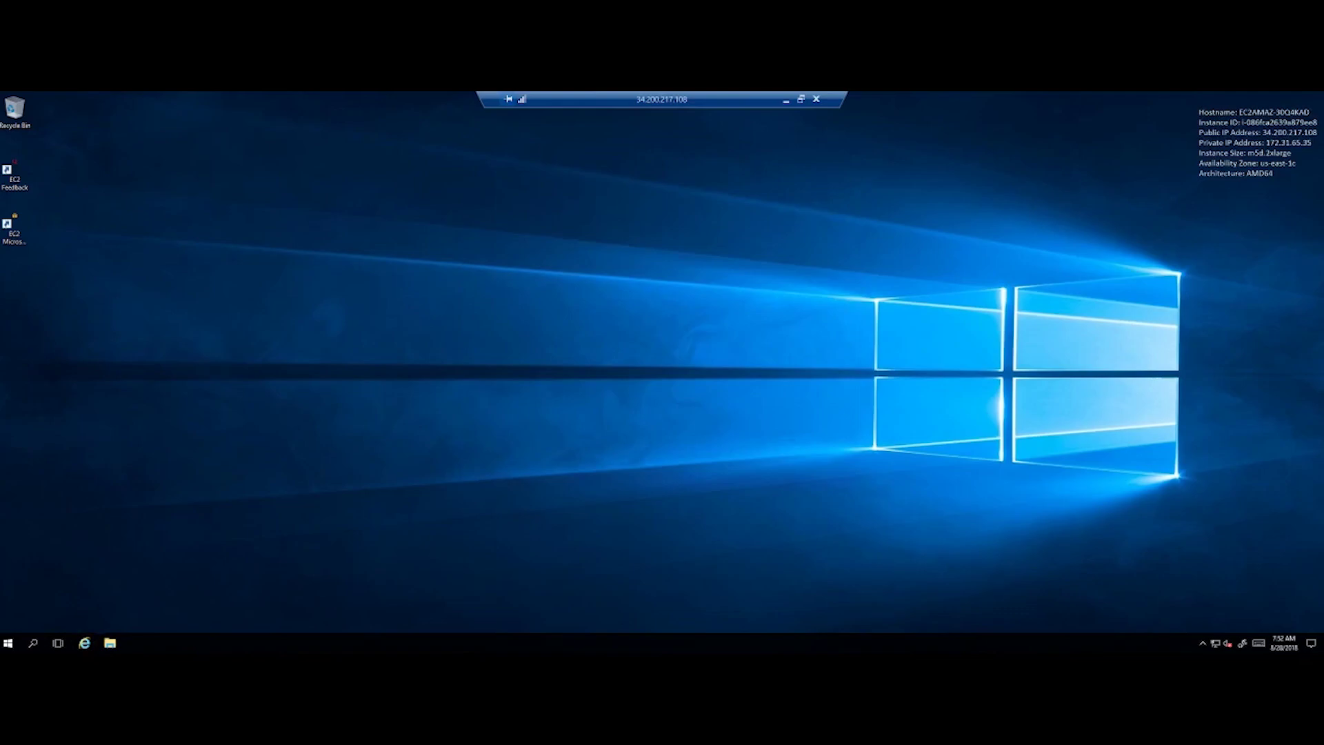
- Launch Server Manager from Start and show the Local Server properties
right_click(11, 645)
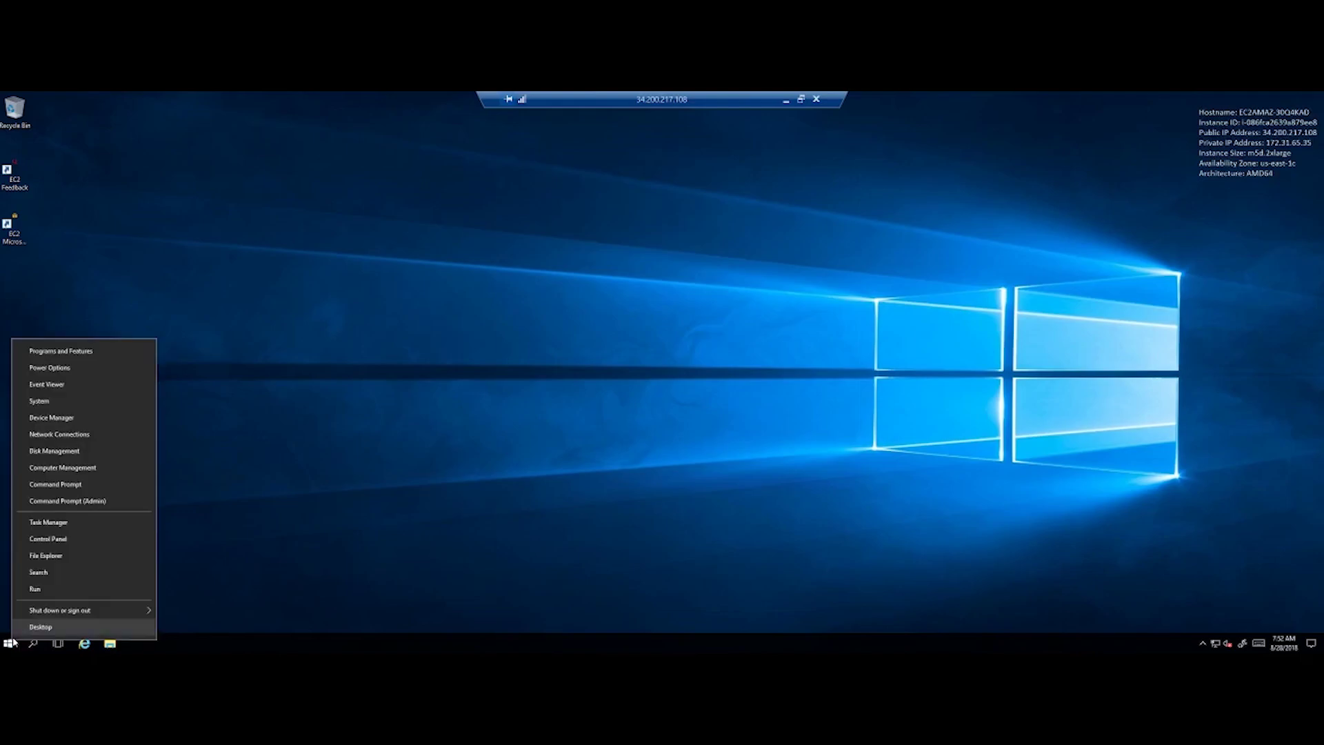
click(11, 643)
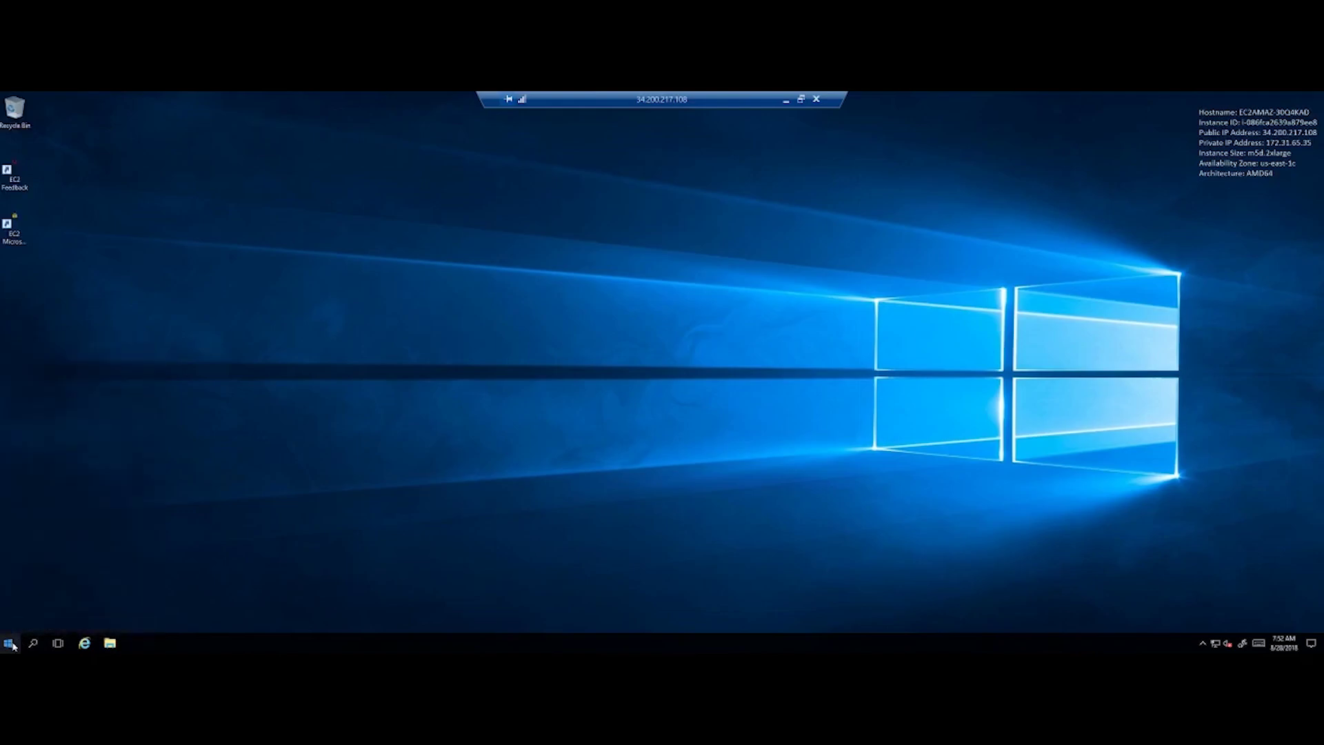
click(10, 644)
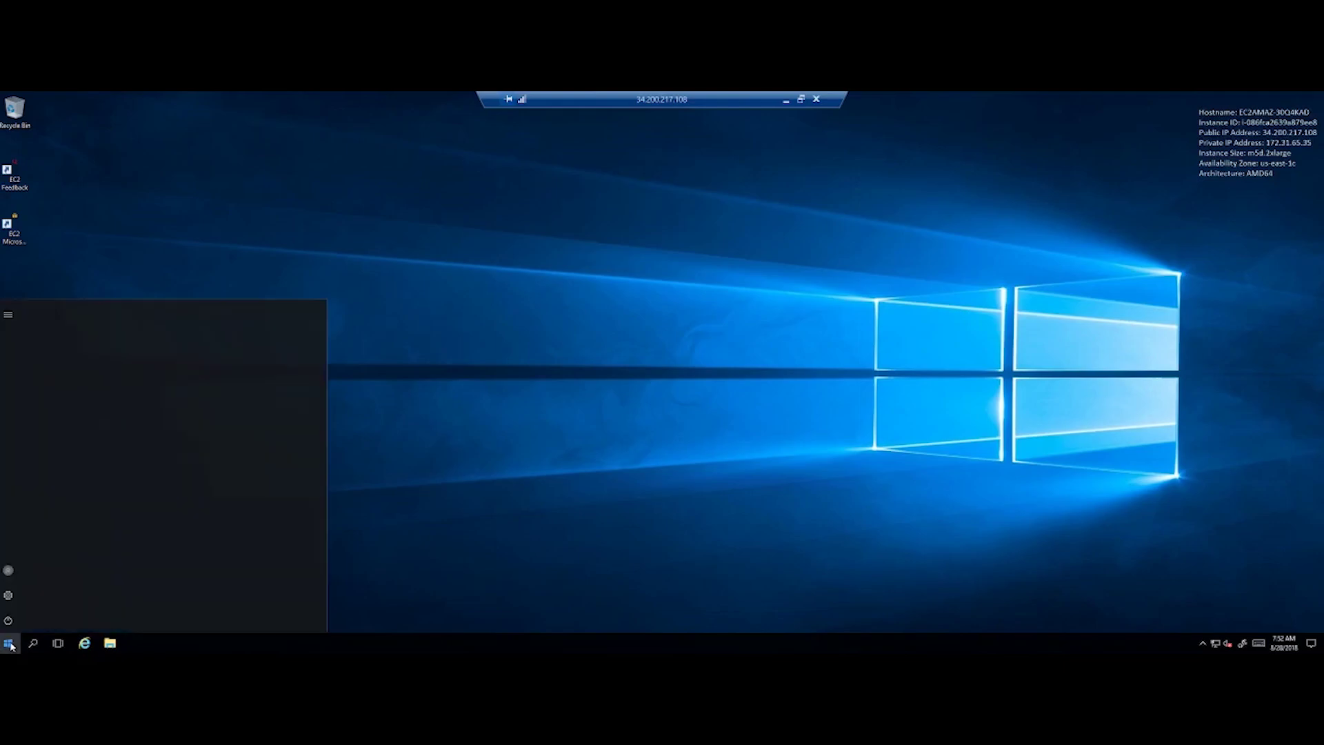
click(196, 358)
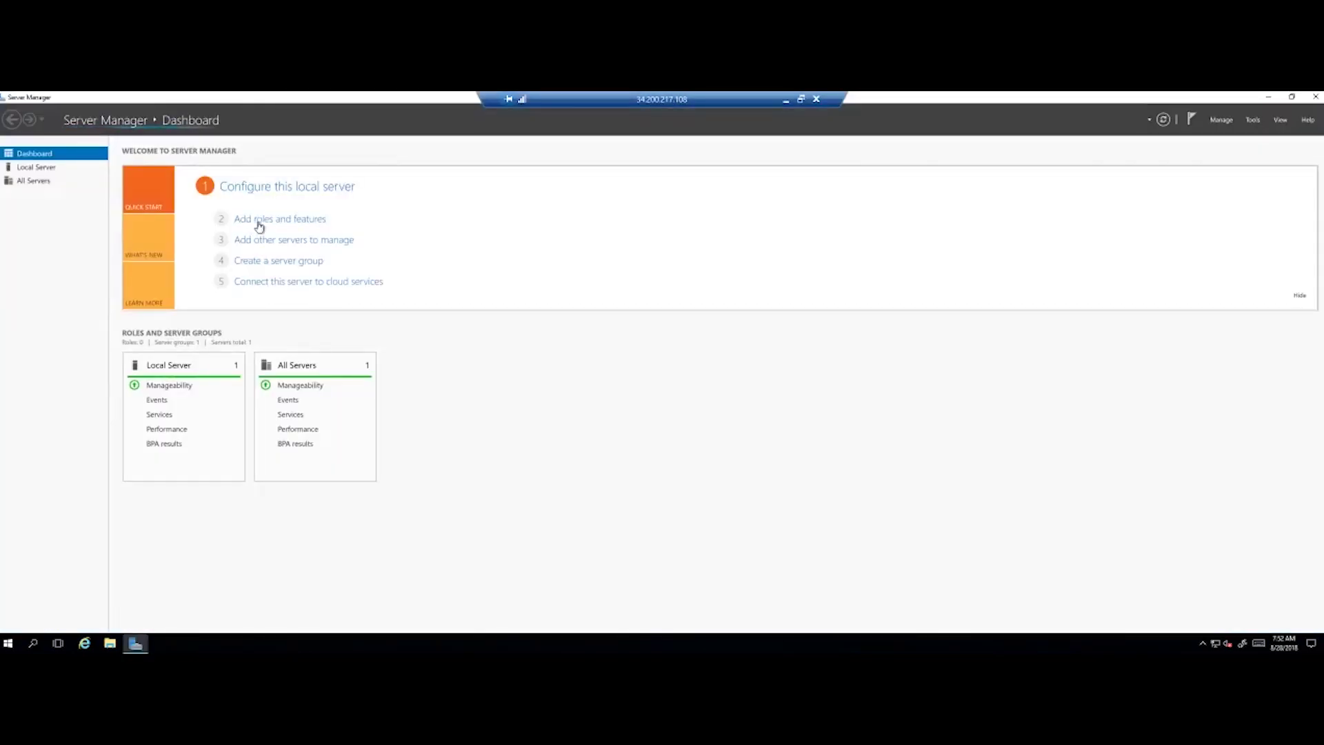
click(46, 169)
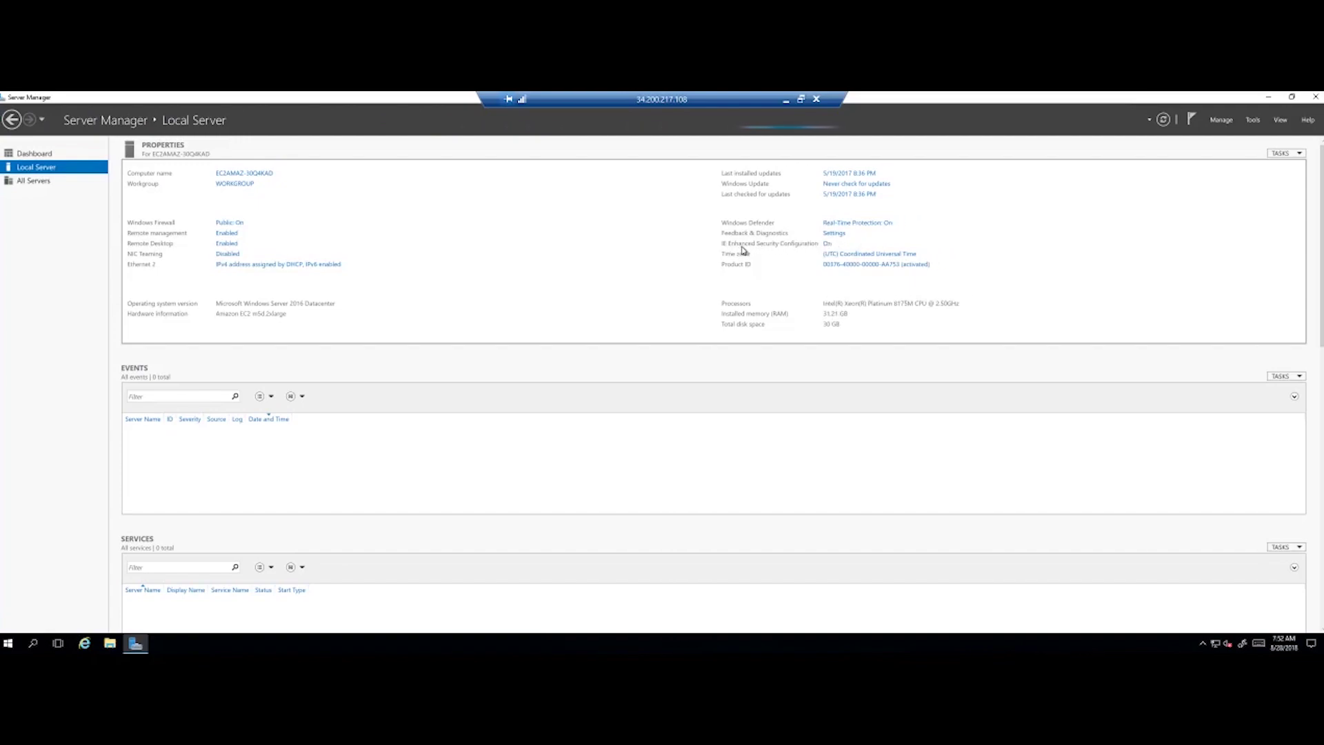
- Set IE Enhanced Security Configuration to Off for Administrators and Users, then return to the Dashboard
click(827, 244)
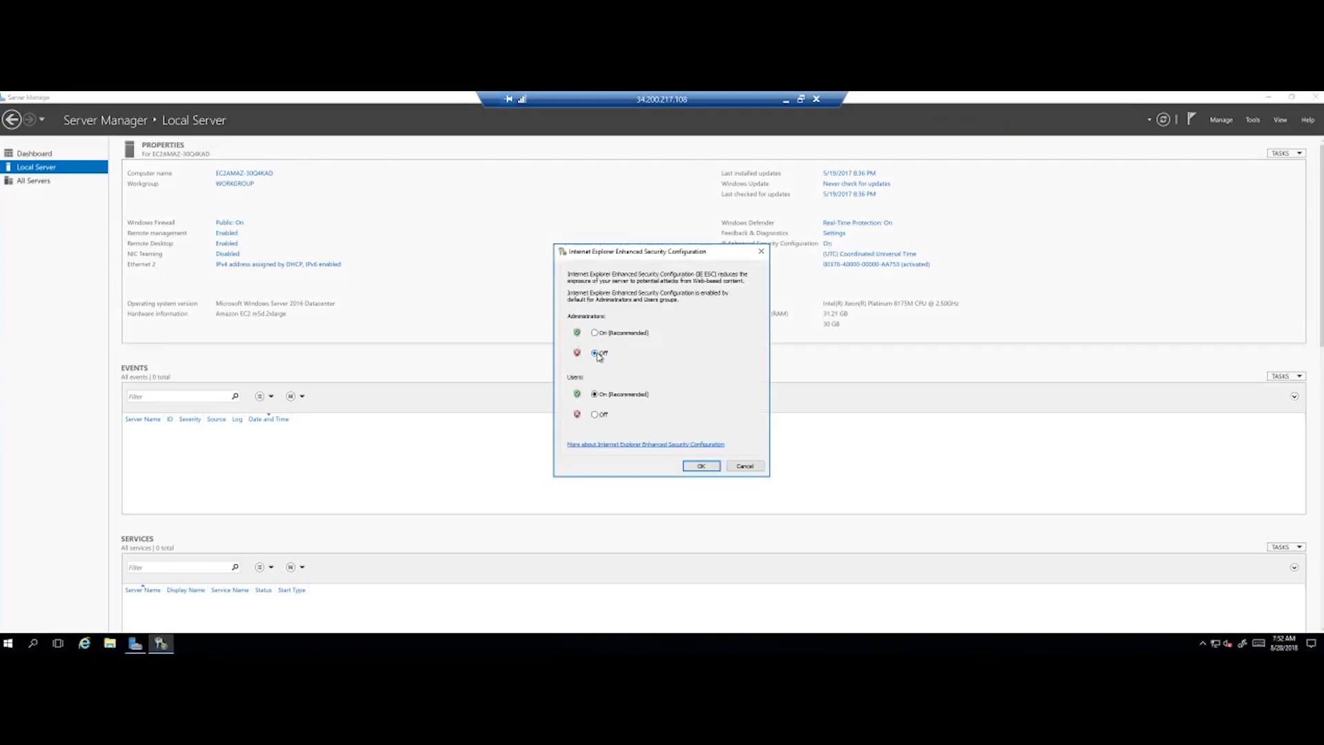
click(597, 414)
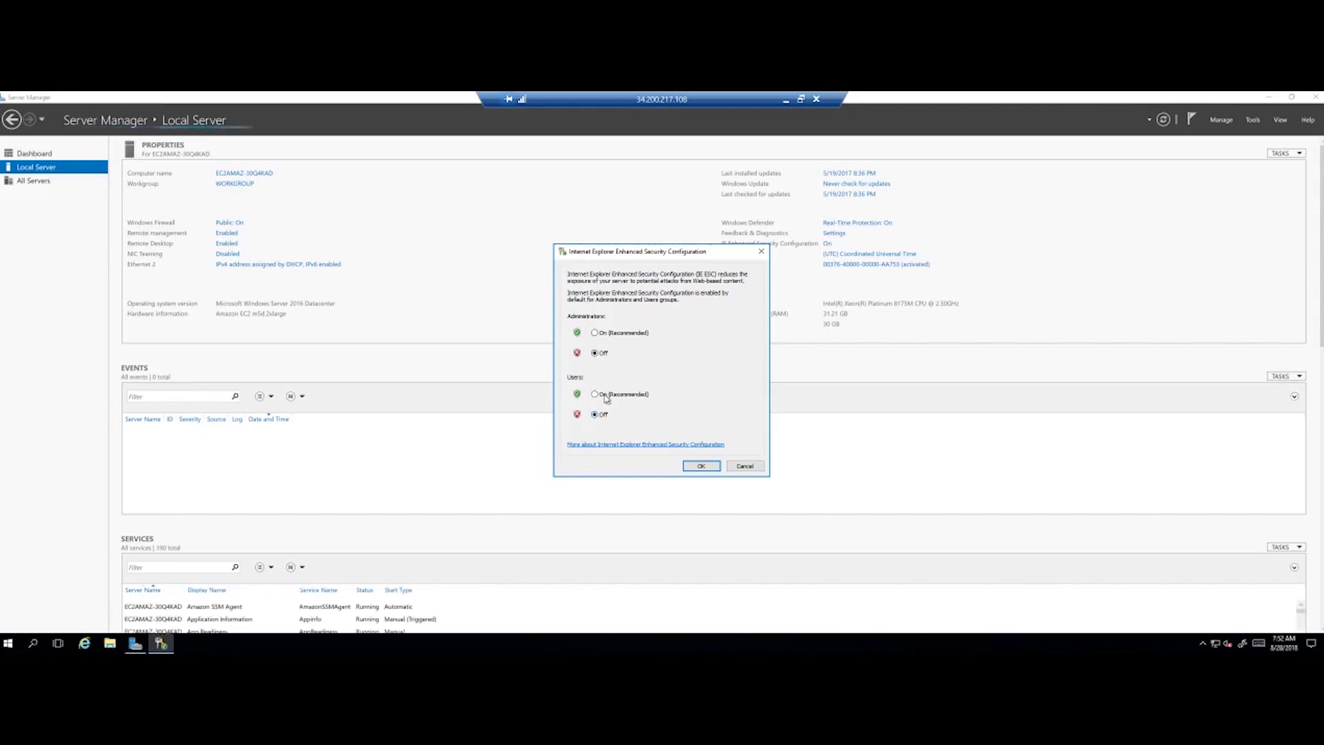
click(685, 467)
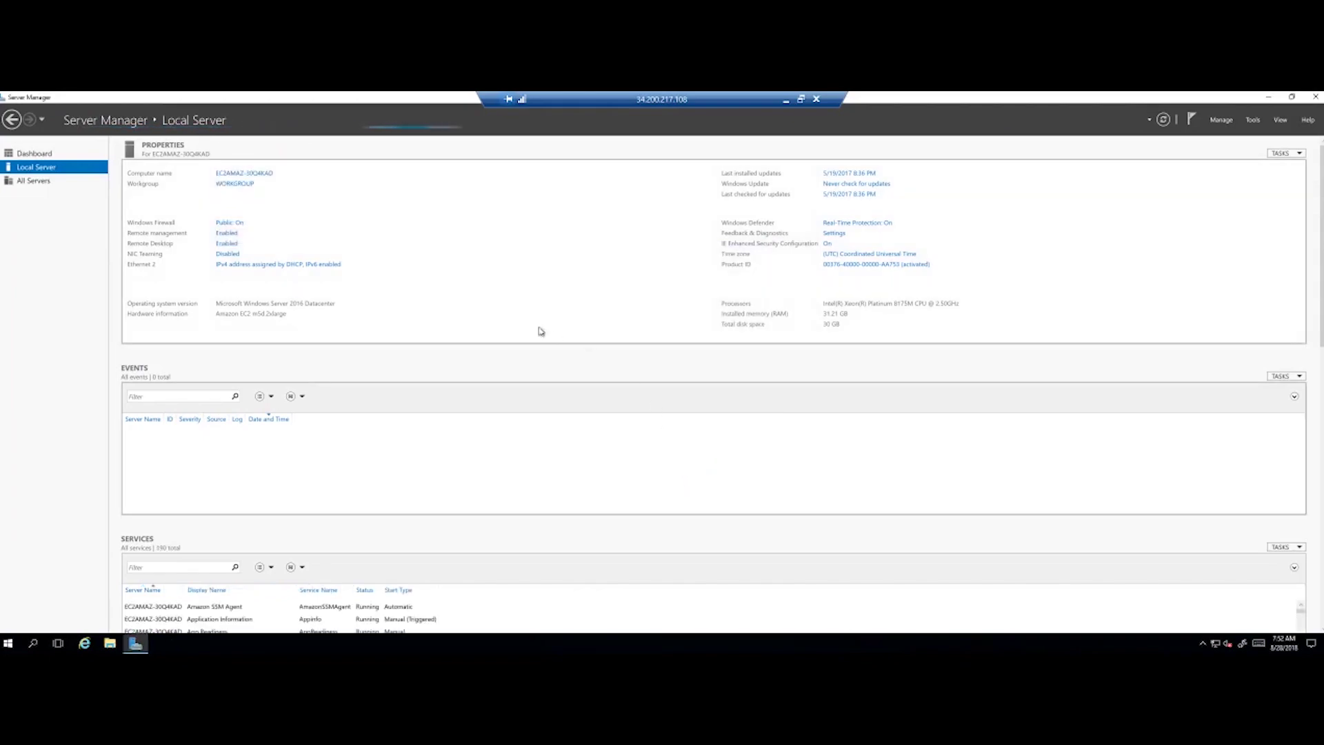
click(35, 153)
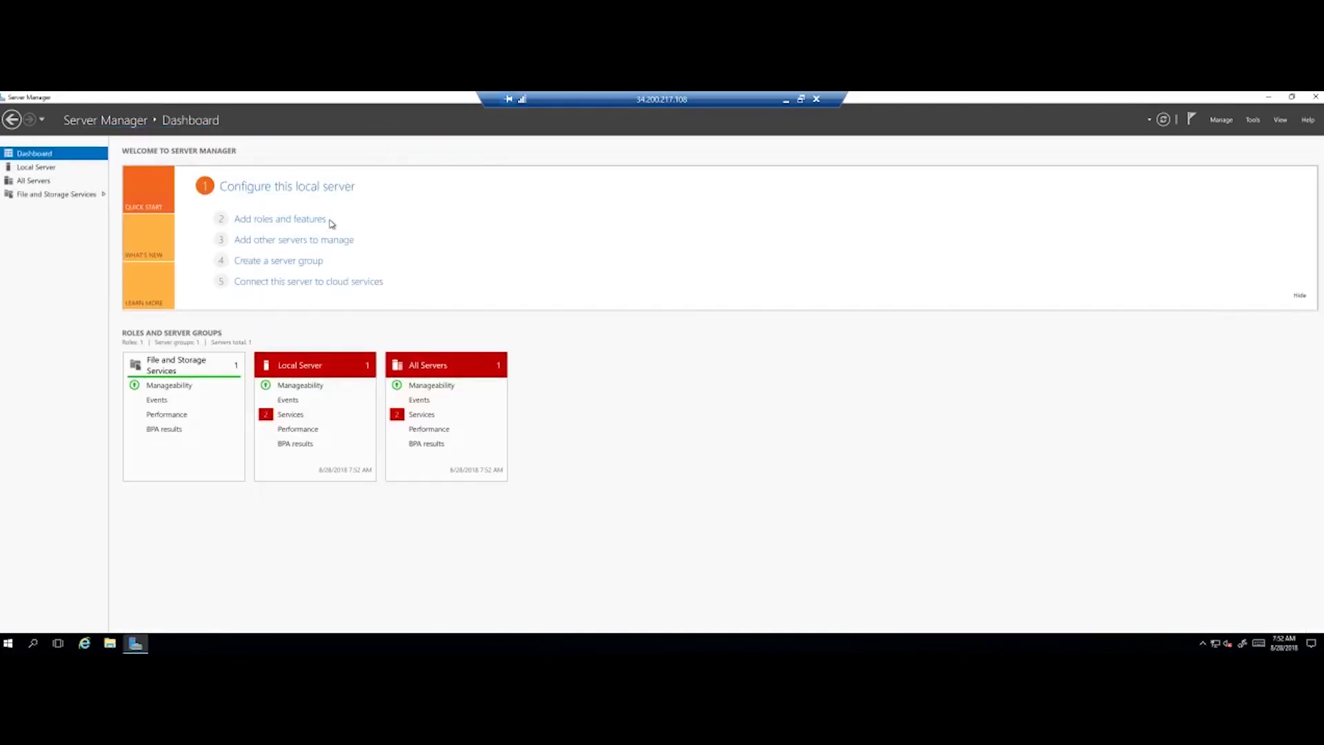
- Open Add Roles and Features and advance past installation type, destination server and roles to Features
click(314, 220)
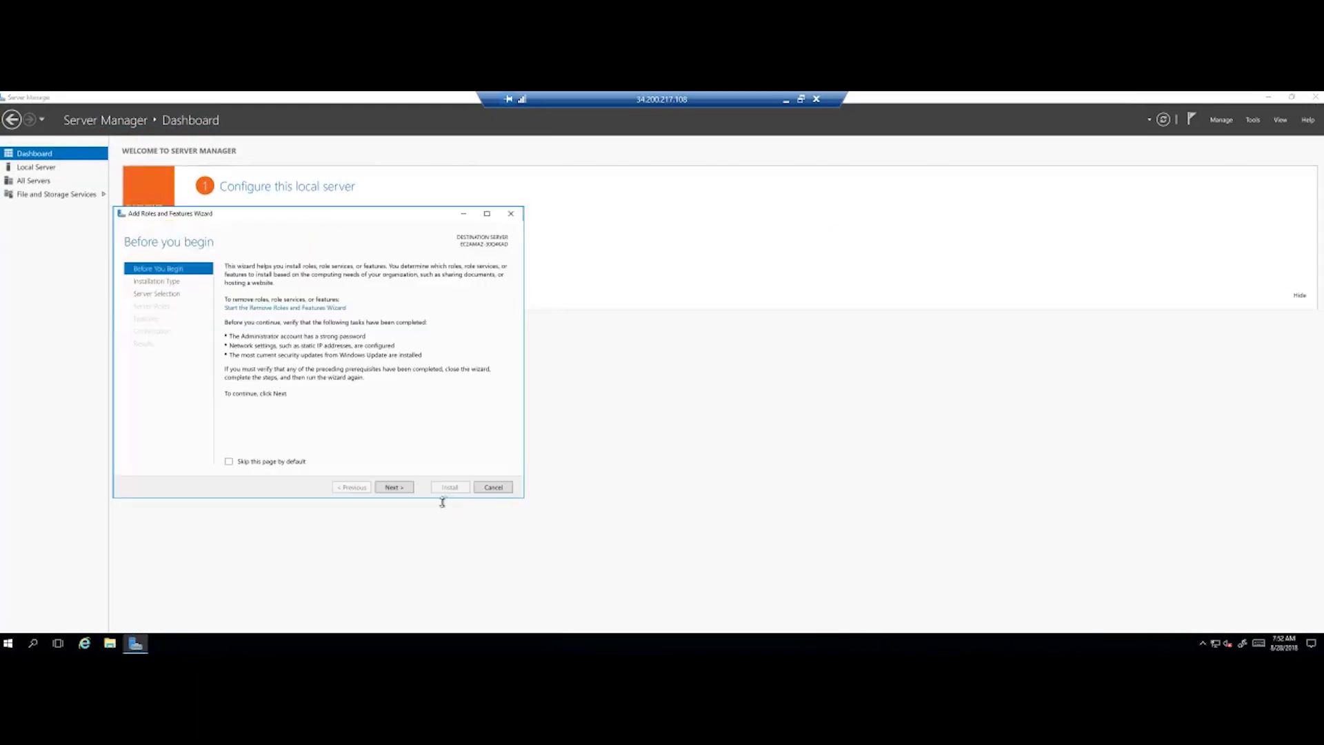
click(406, 491)
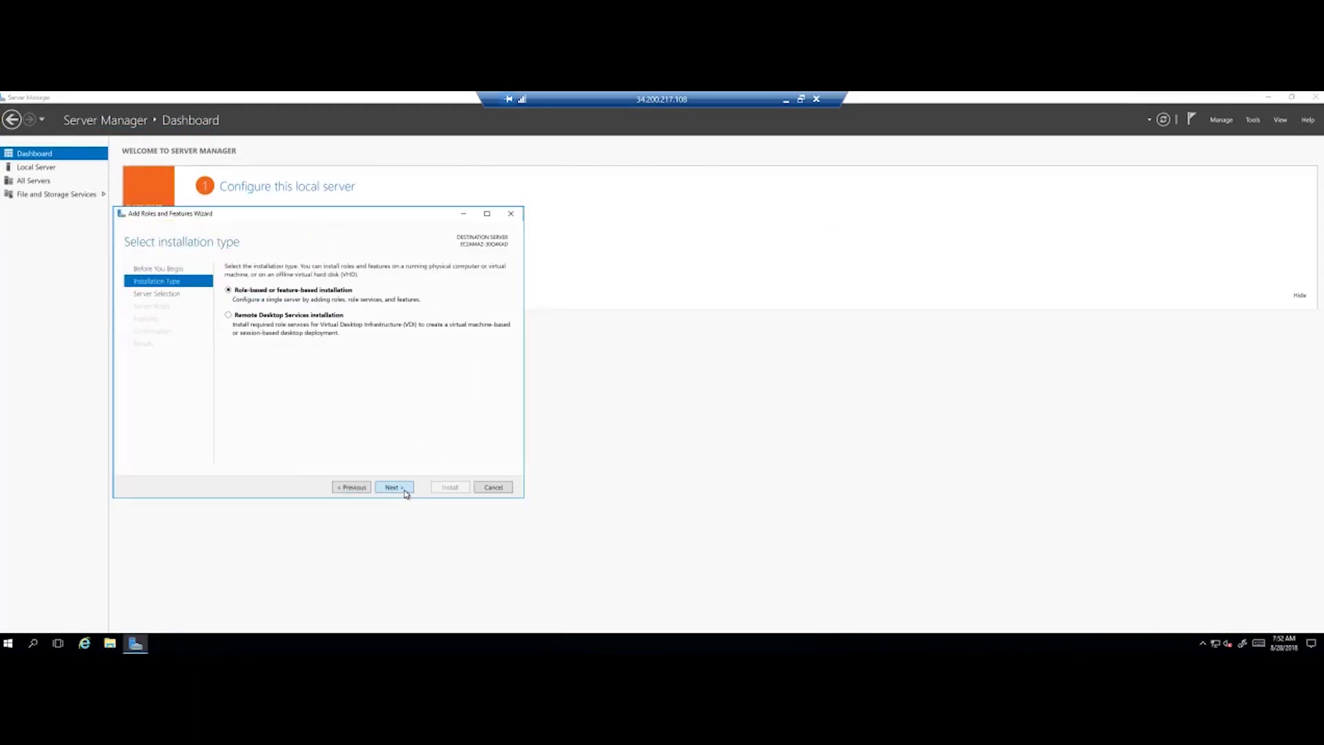
click(405, 490)
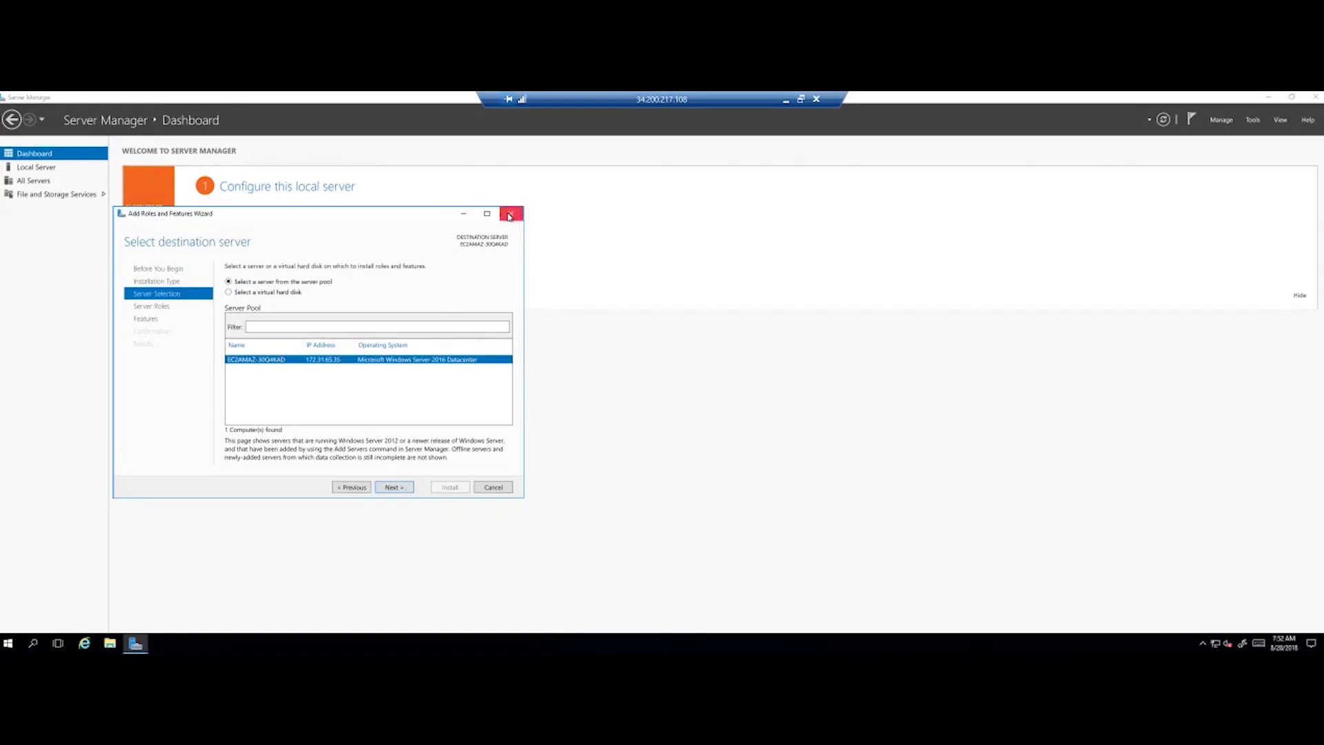
click(395, 488)
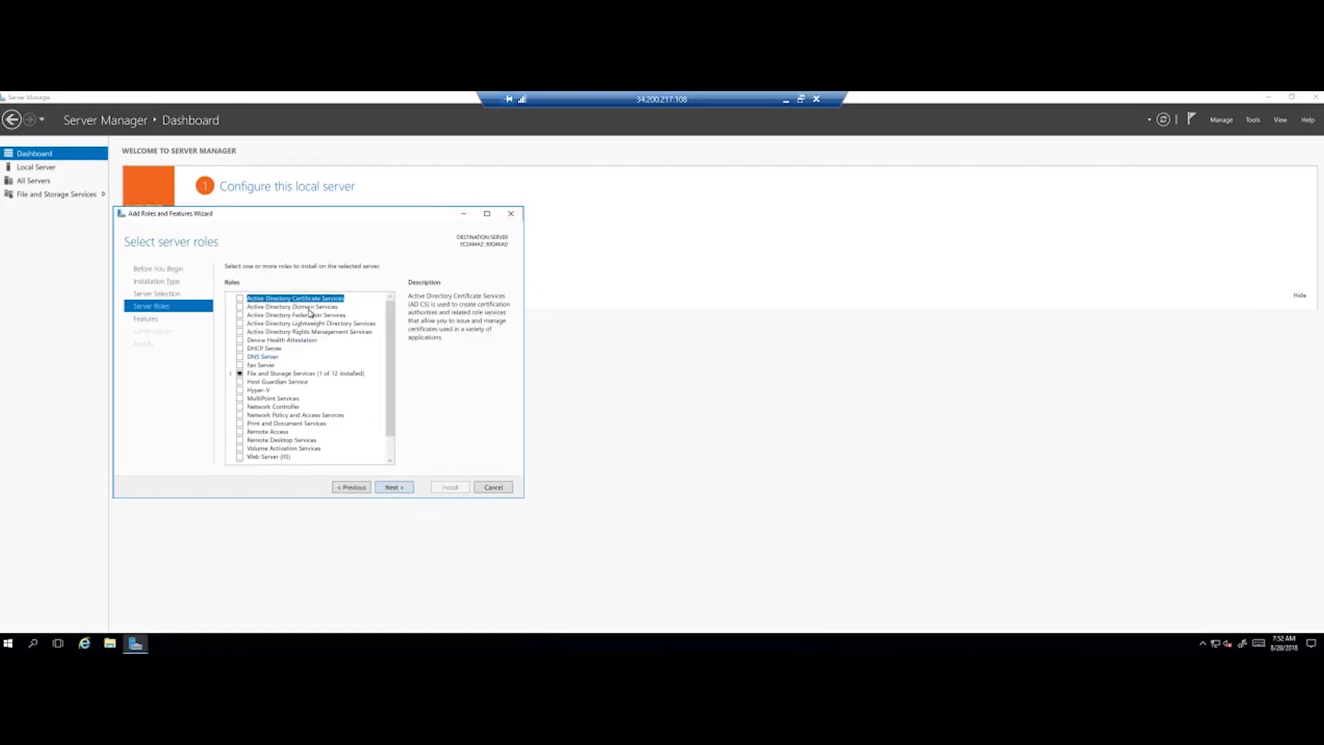
click(394, 488)
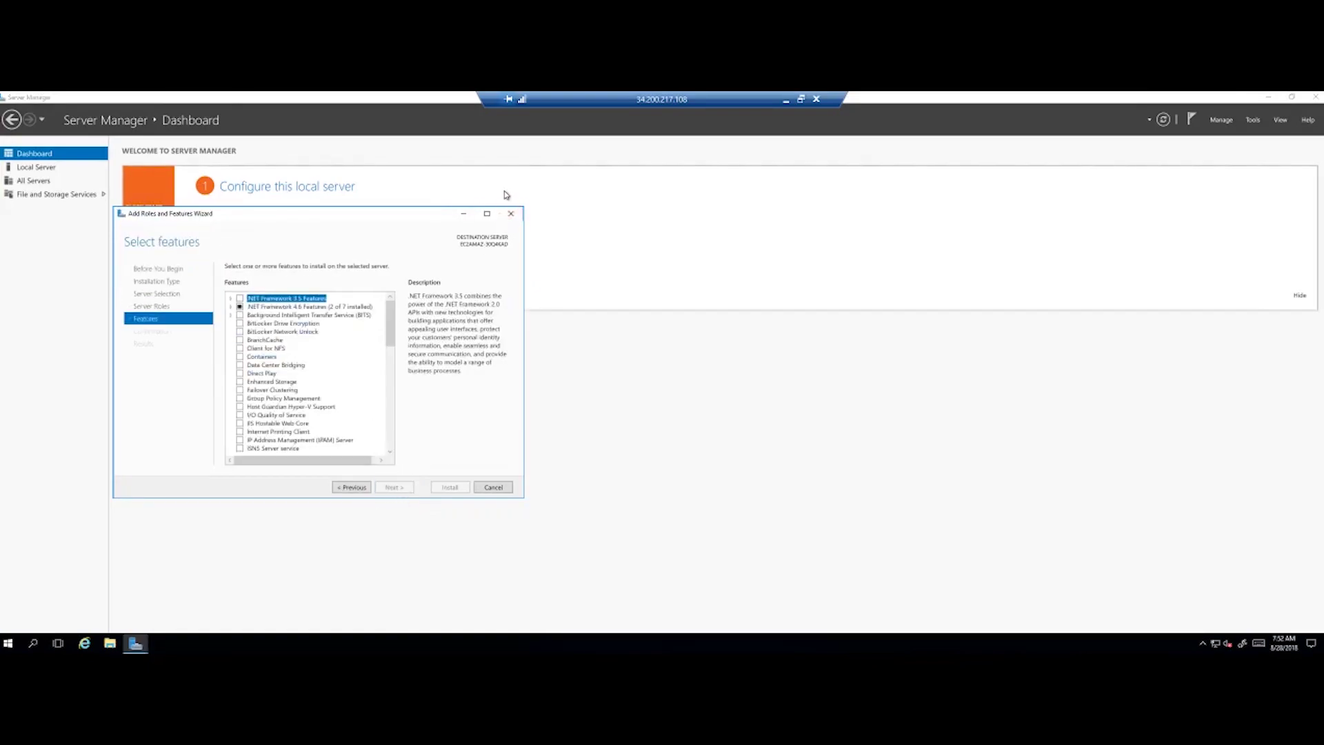
- Close the Add Roles and Features Wizard, then restore down, move and close Server Manager
click(511, 213)
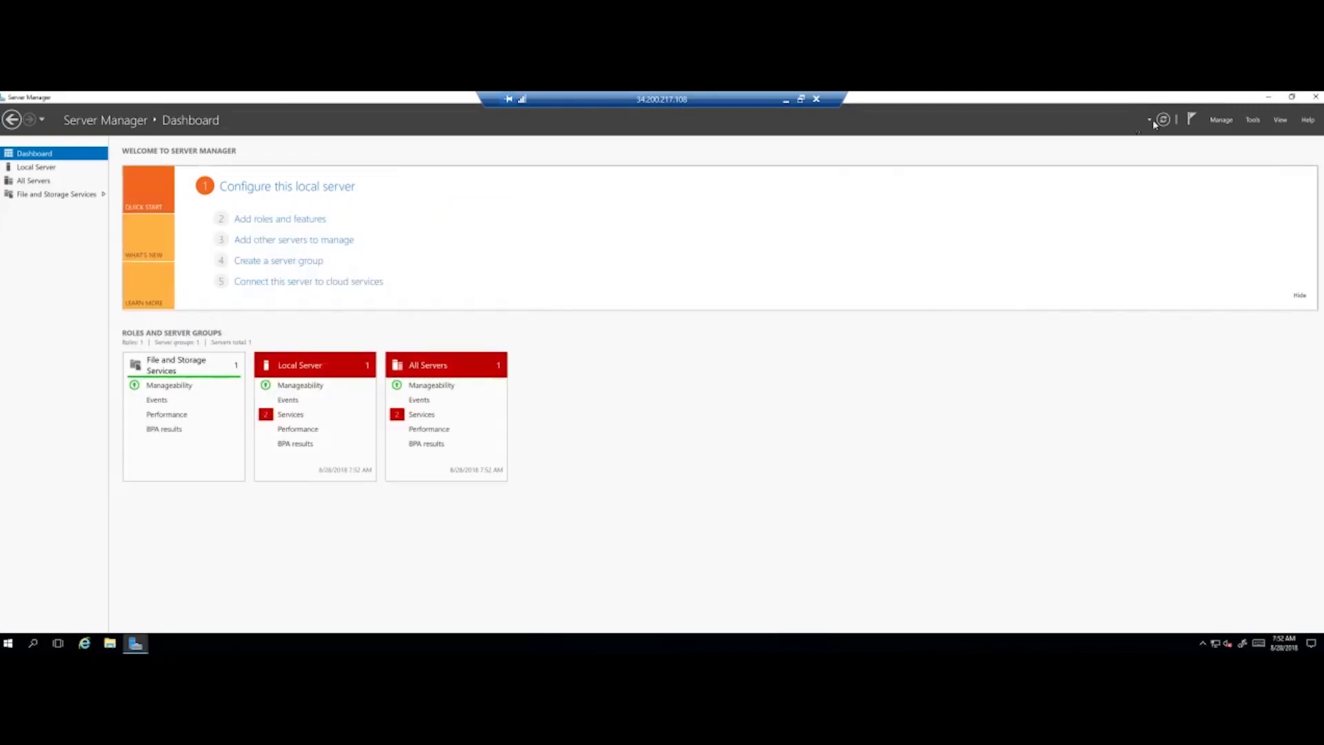
click(1291, 96)
drag(926, 127, 988, 157)
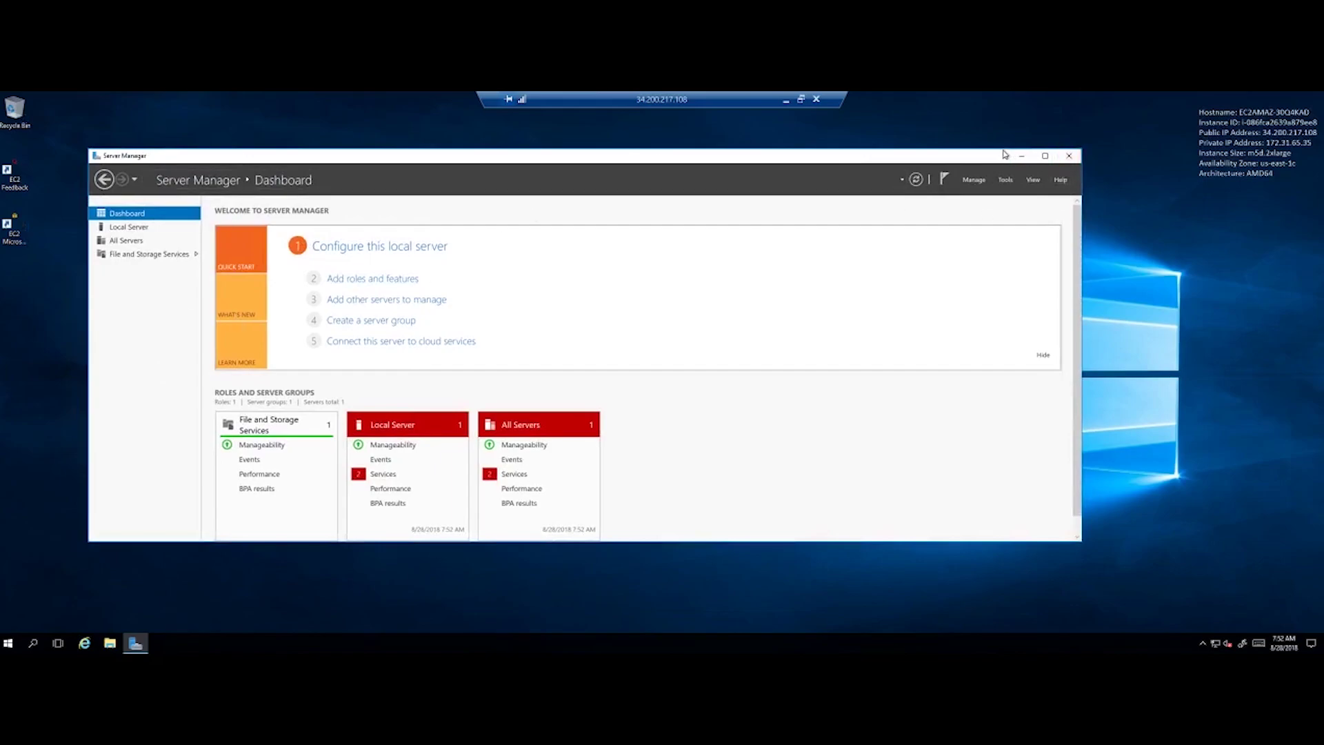
drag(997, 158, 1001, 149)
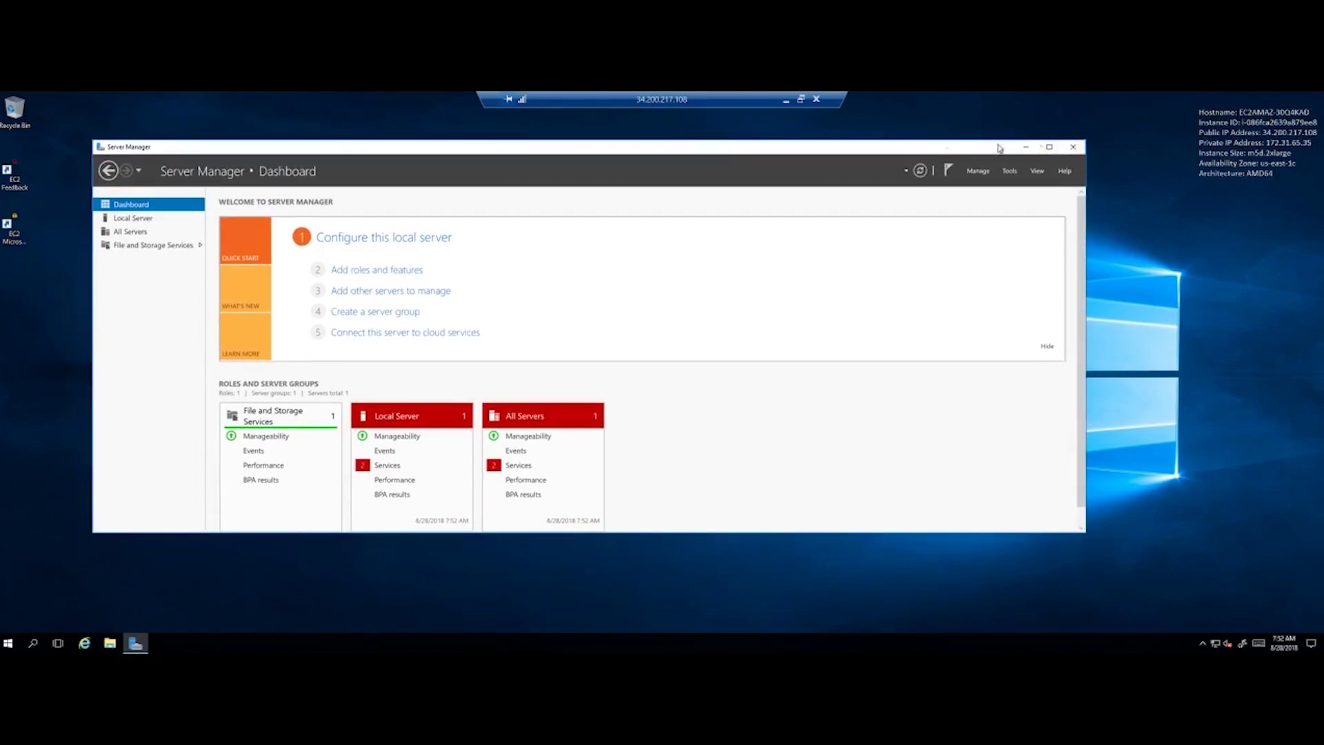
click(1072, 147)
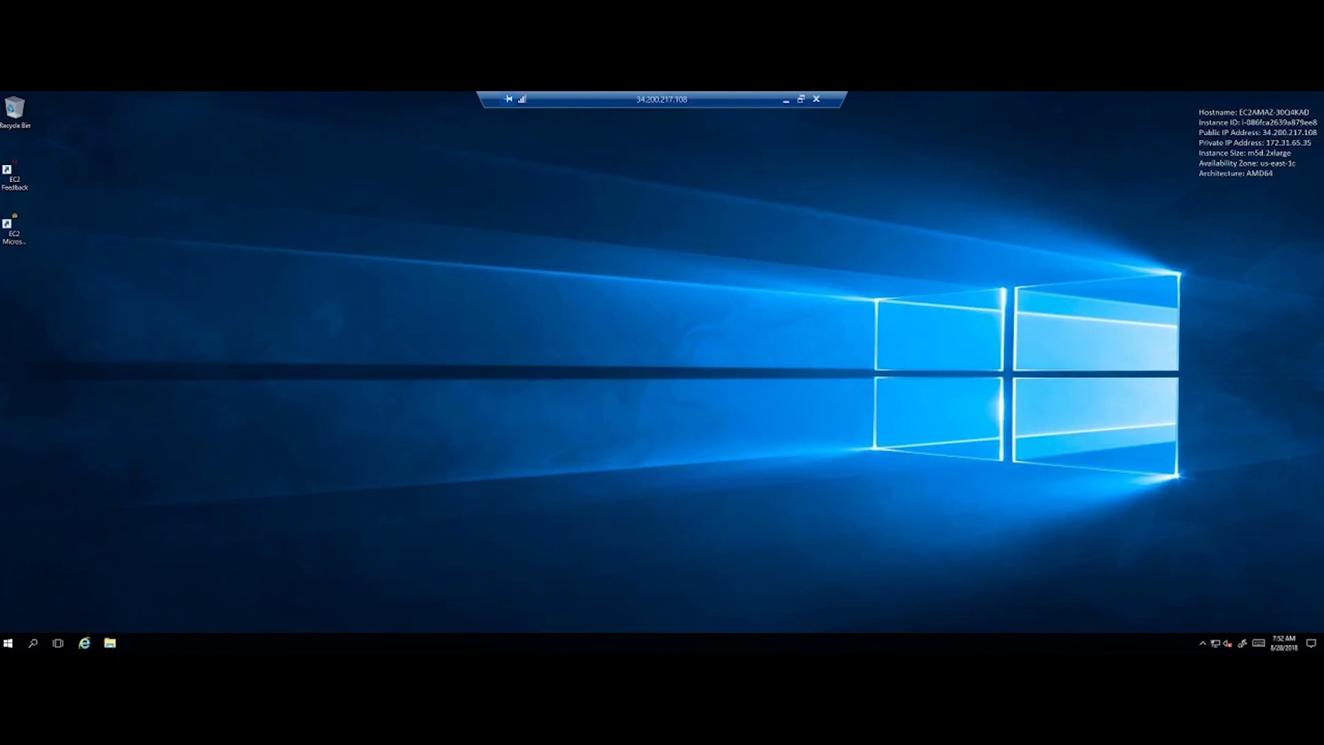
- Open Internet Explorer from the taskbar and centre its window to see the ESC-disabled warning
click(85, 644)
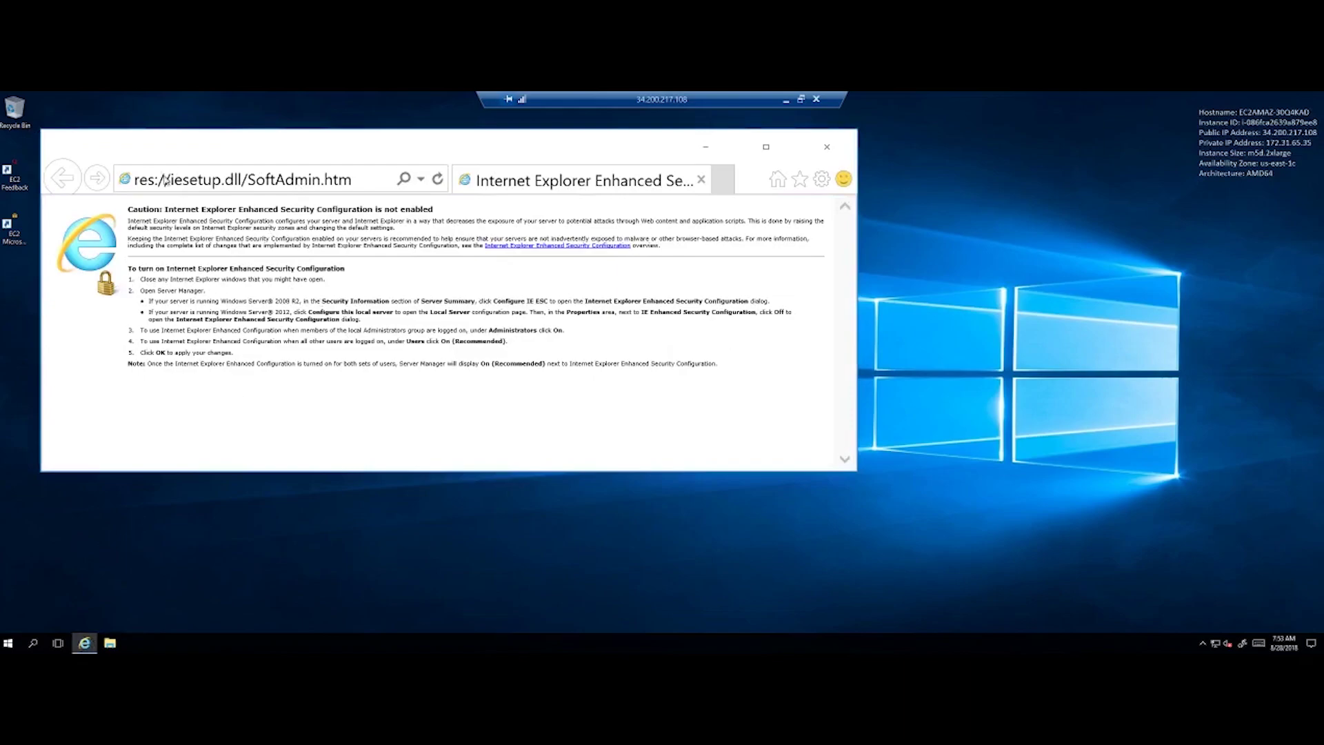
drag(340, 143, 561, 186)
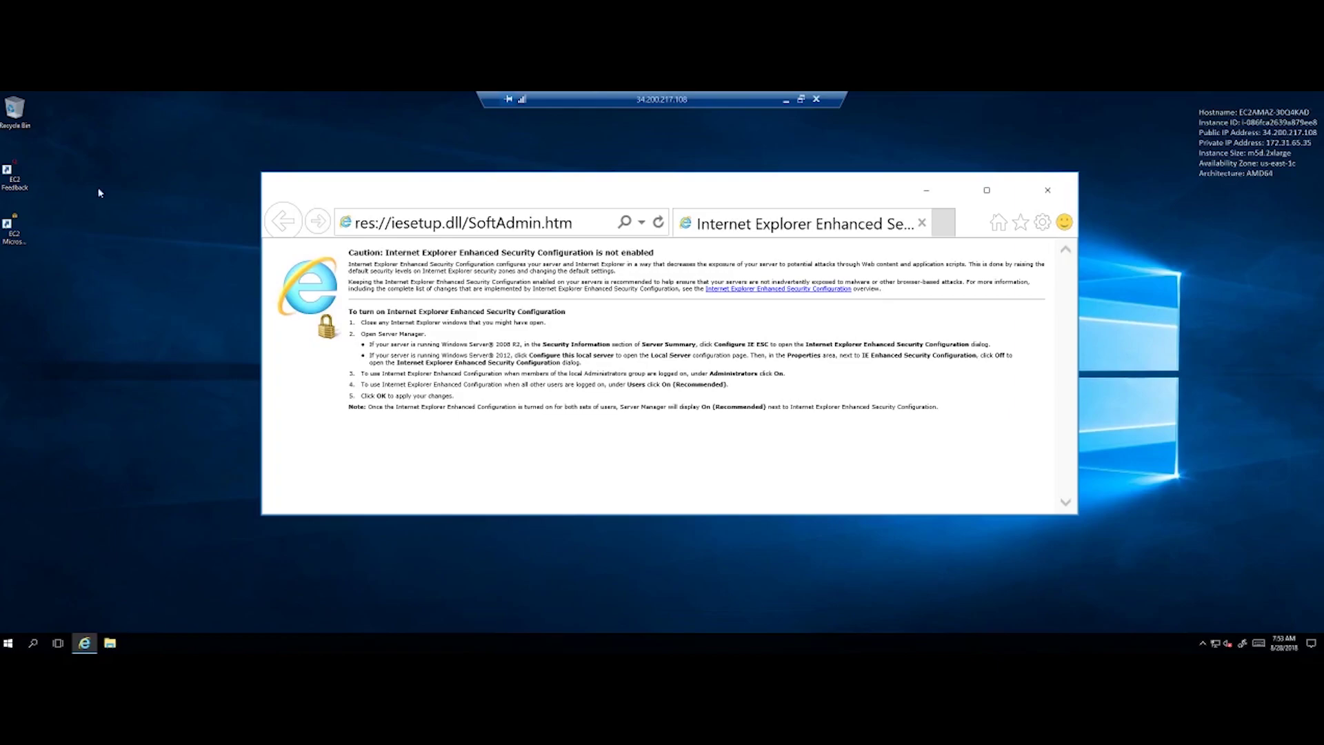
- Load the sendspace download page for AIO Bot Setup.exe in Internet Explorer
click(593, 225)
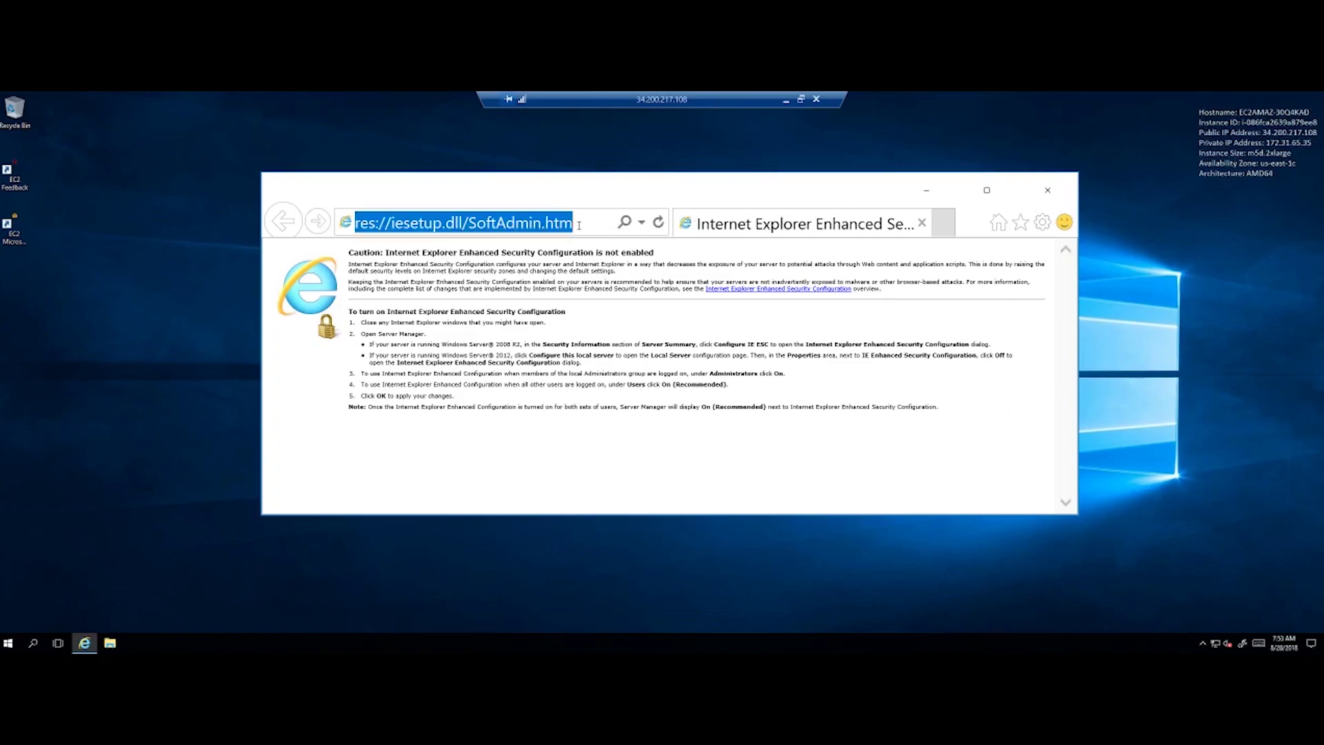
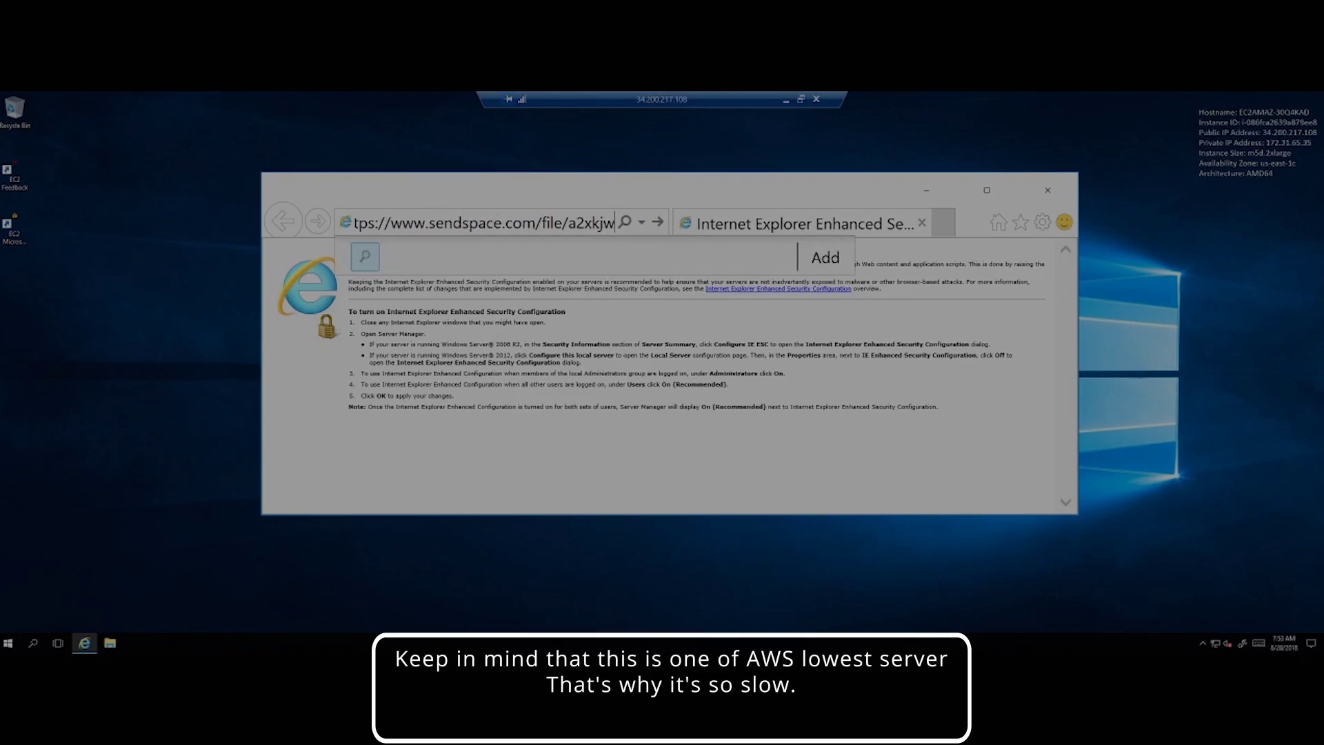
key(Return)
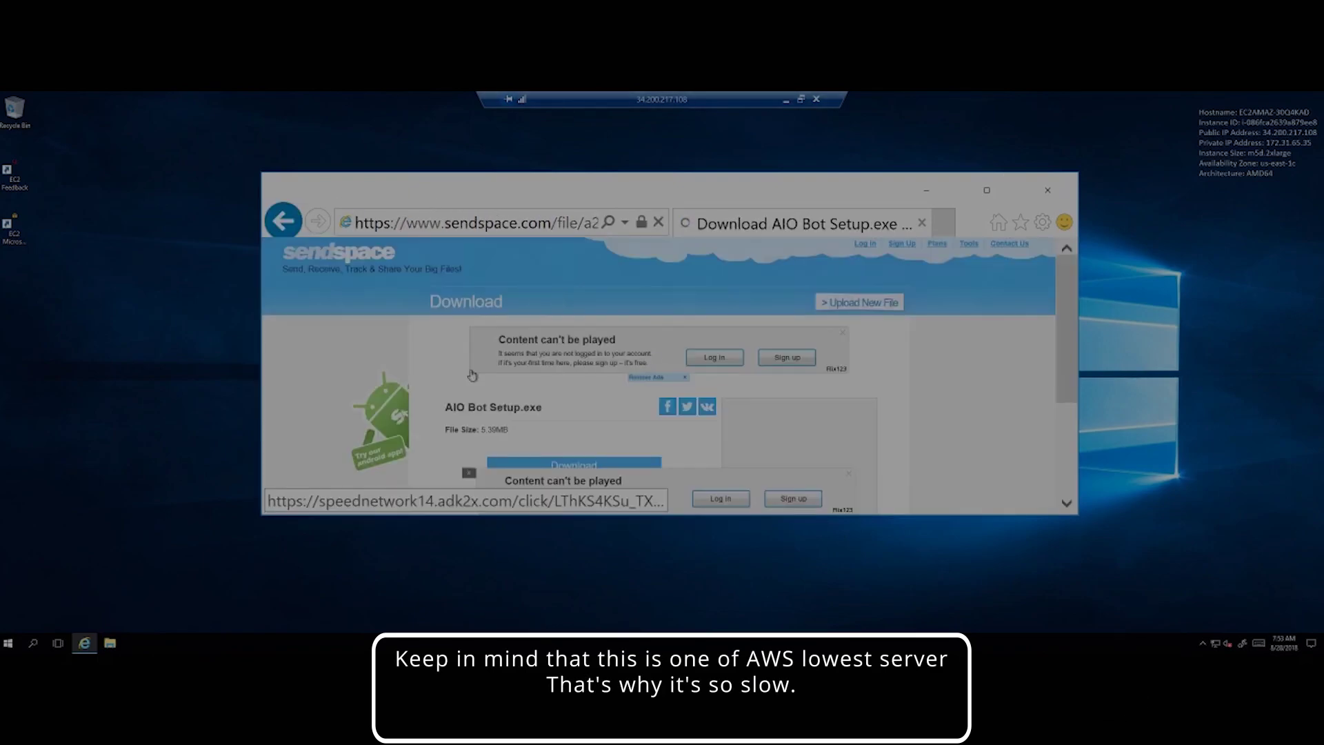
scroll(621, 386, down, 1)
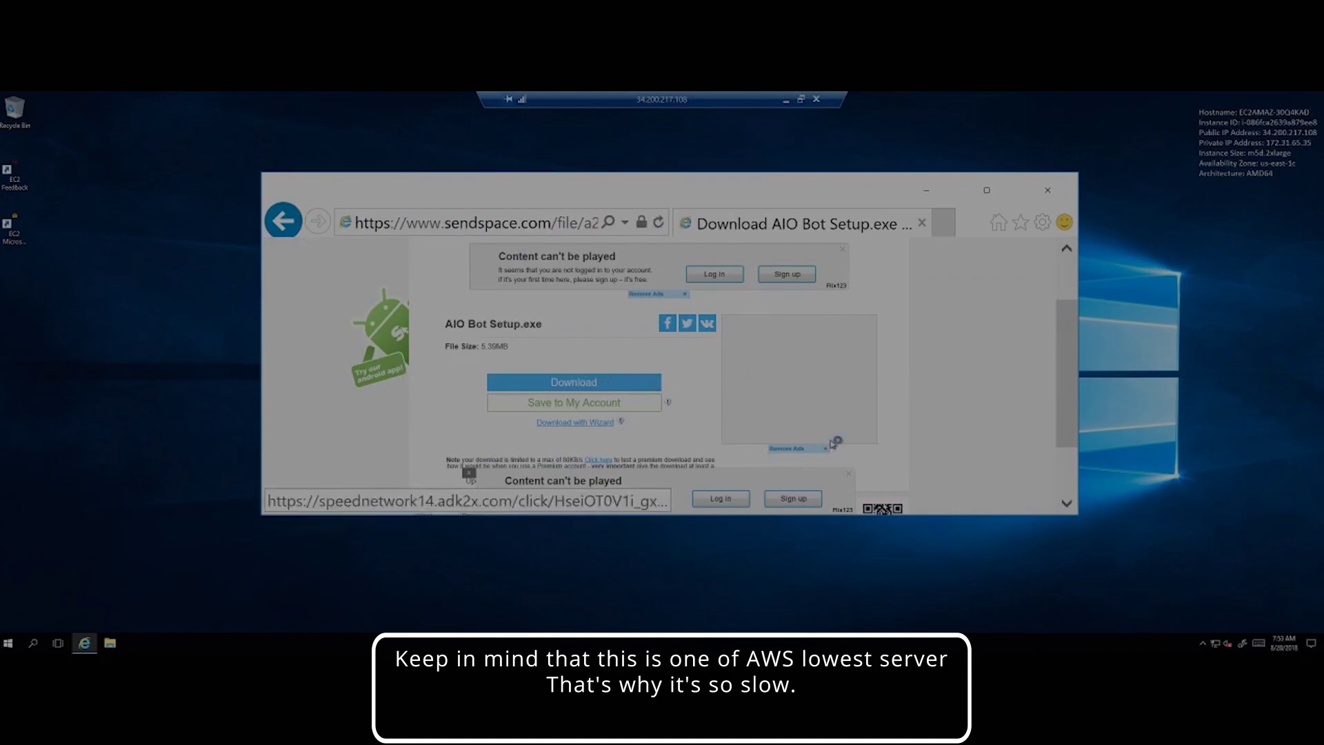
- Start the AIO Bot Setup.exe download, getting past the blocked pop-up notice, and choose Run
click(613, 381)
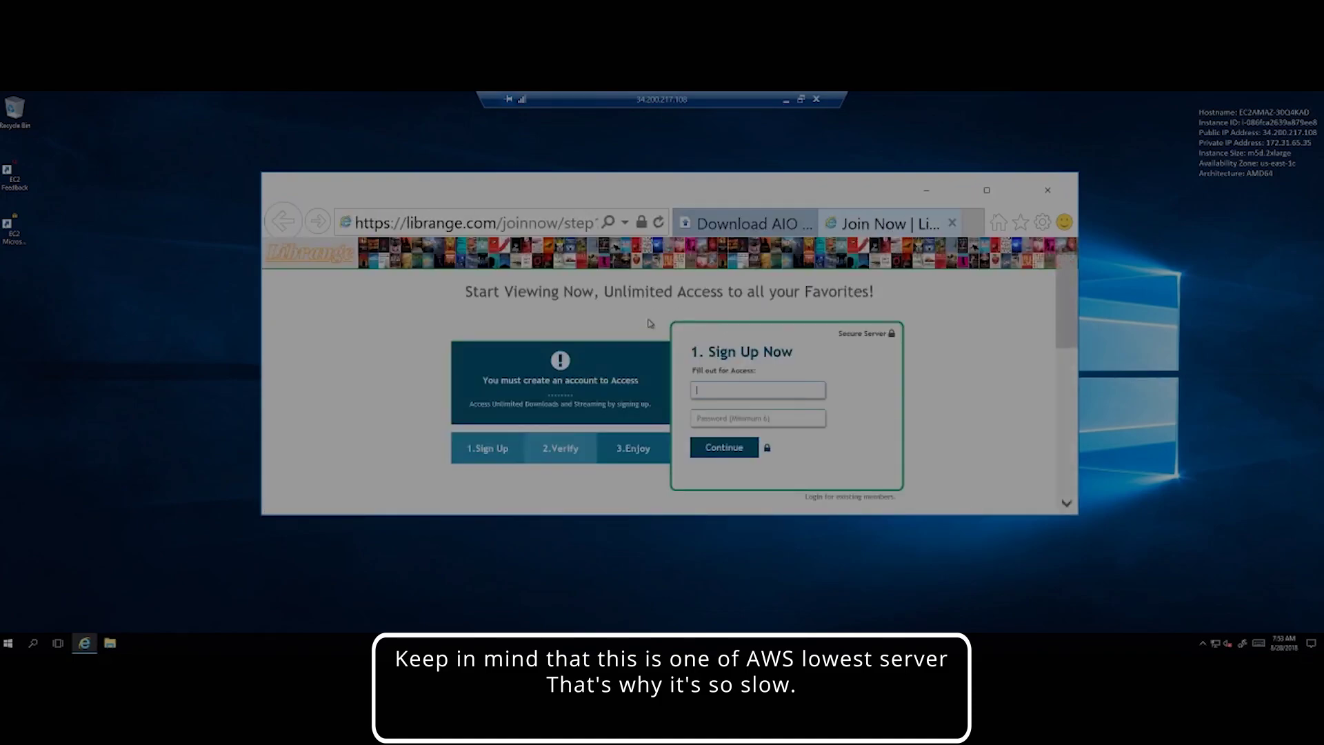
click(721, 219)
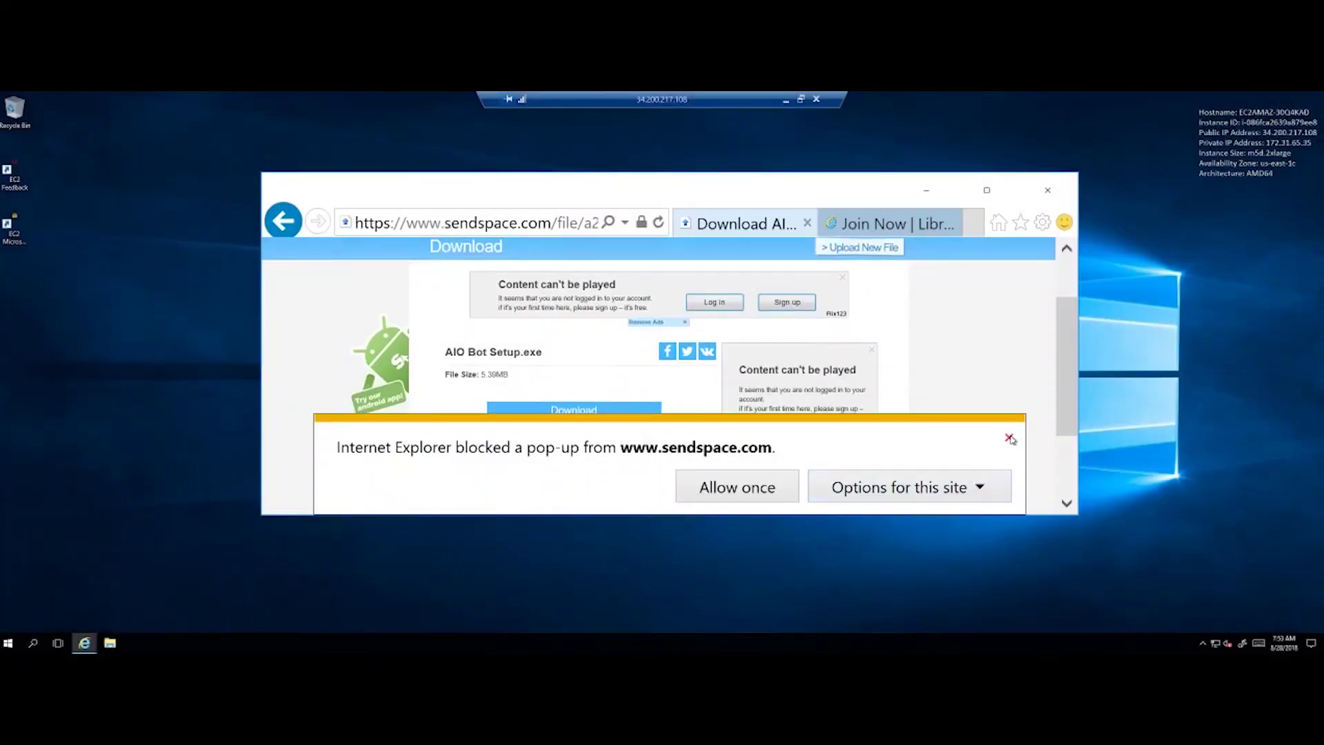
click(1009, 438)
click(633, 417)
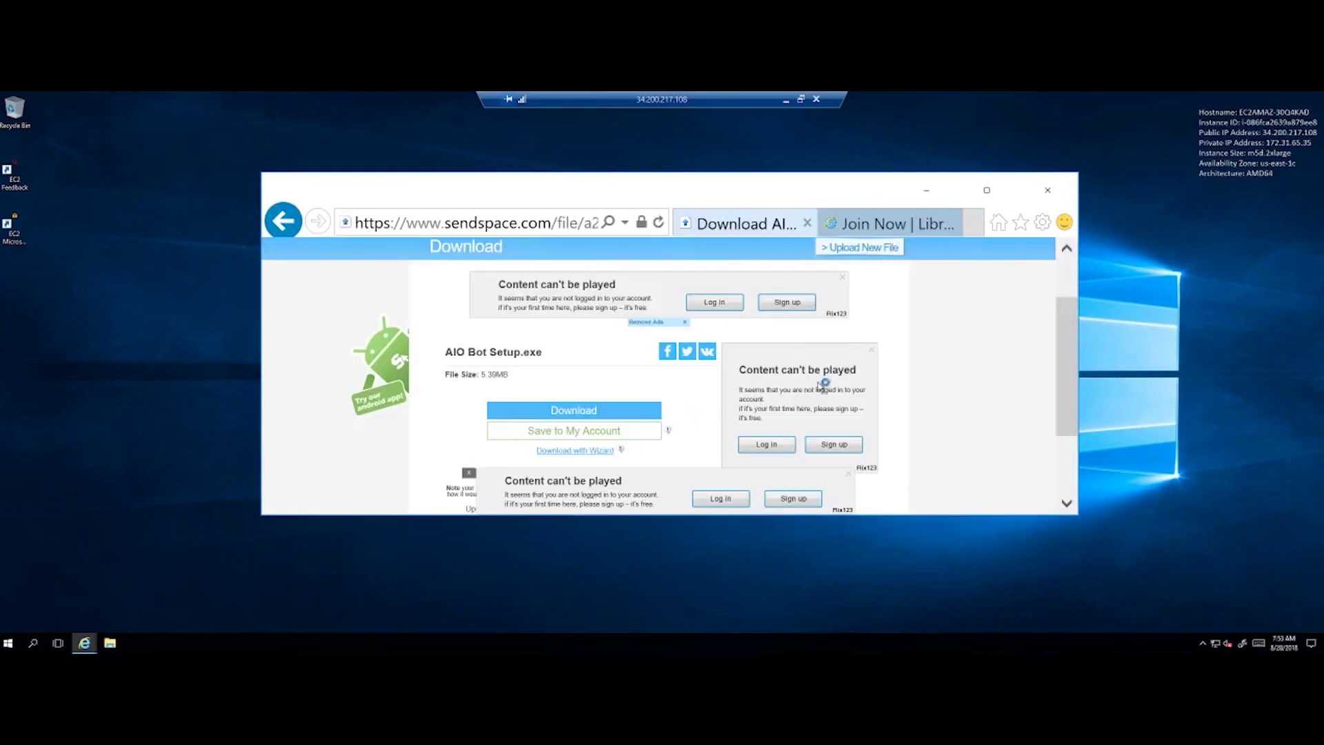
click(781, 488)
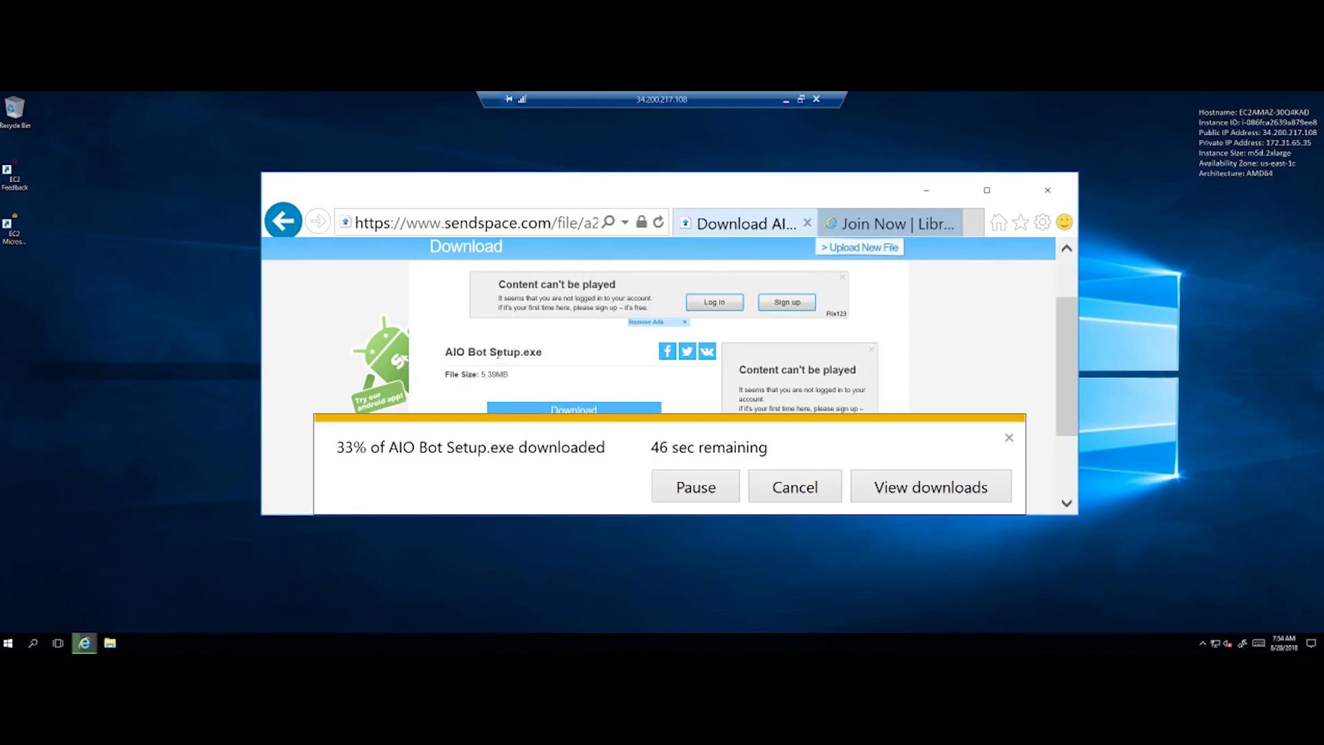
- Reposition the Internet Explorer window while the AIO Bot Setup.exe download finishes
mouse_move(688, 193)
mouse_down()
mouse_move(653, 176)
mouse_move(692, 207)
mouse_up()
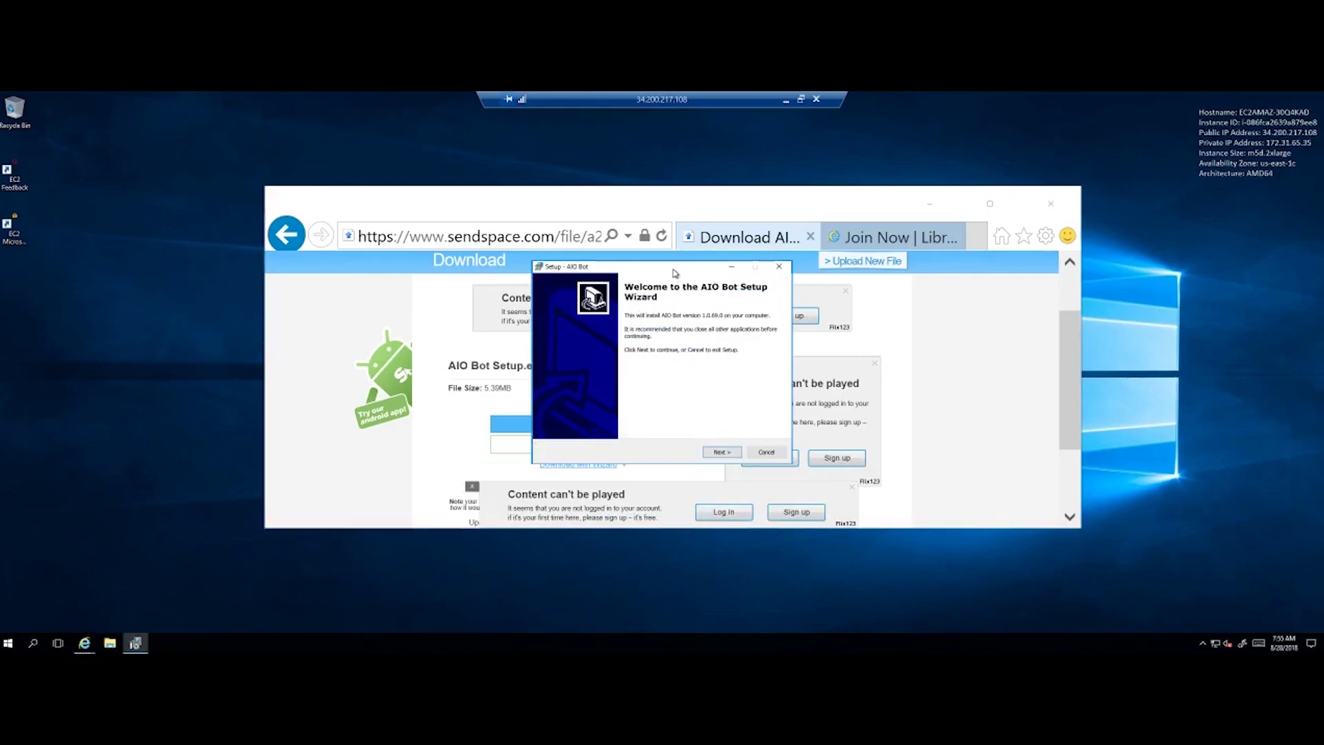
- Install AIO Bot with the default location, Start menu folder and tasks, then finish with Launch AIO Bot
drag(609, 265, 198, 150)
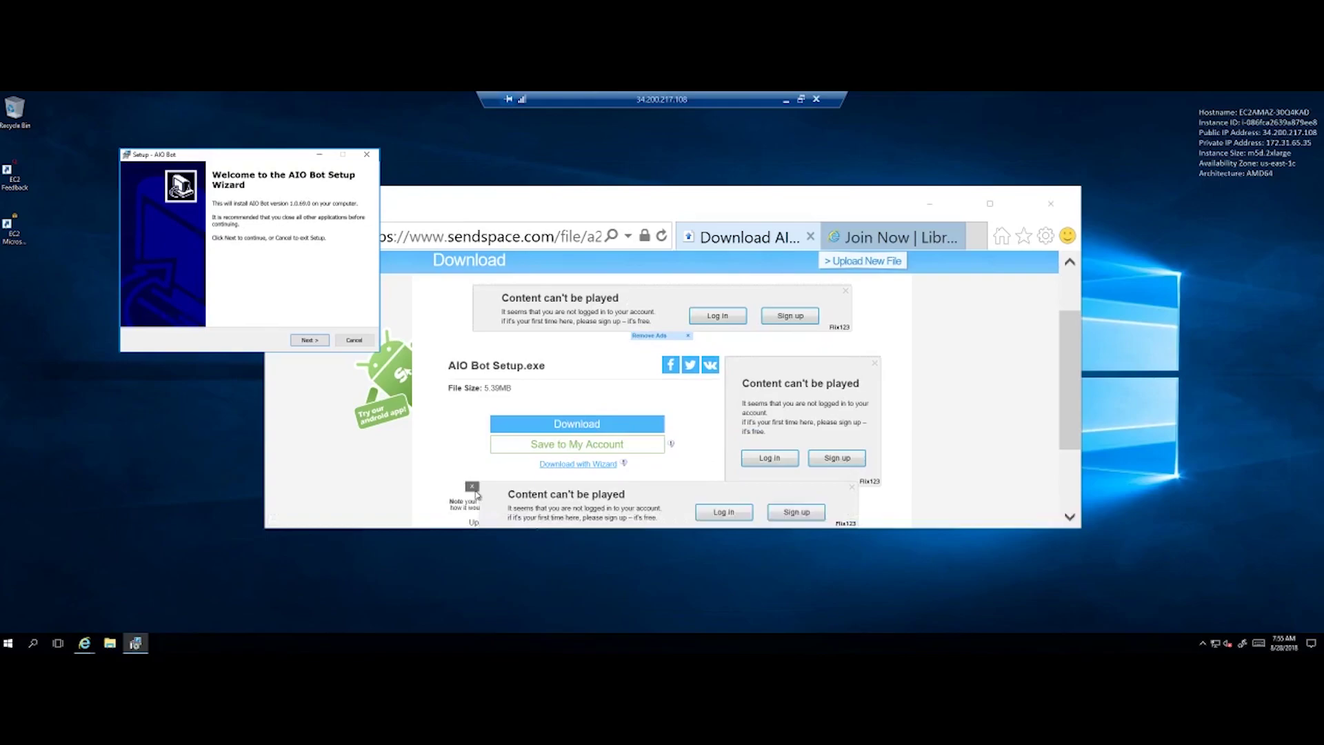
drag(528, 200, 628, 184)
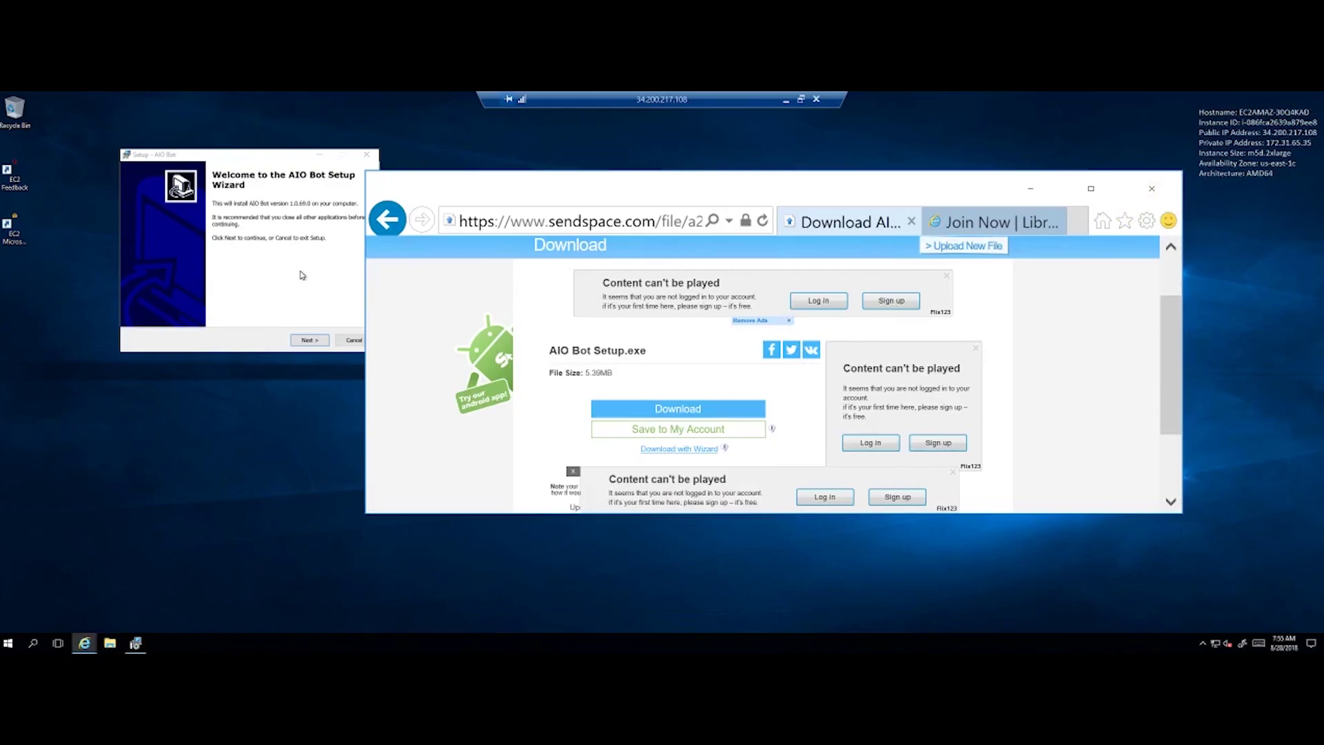
click(309, 339)
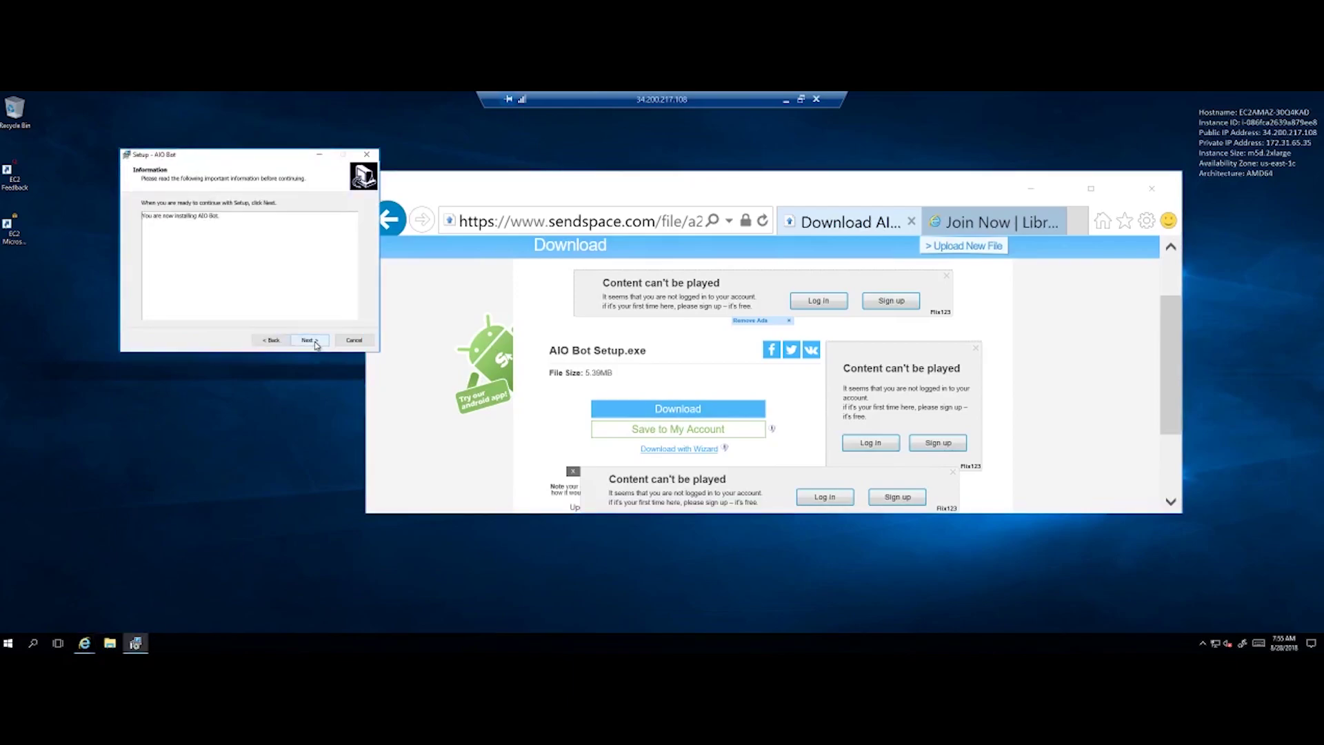
click(315, 344)
click(315, 344)
click(315, 344)
click(322, 342)
click(323, 342)
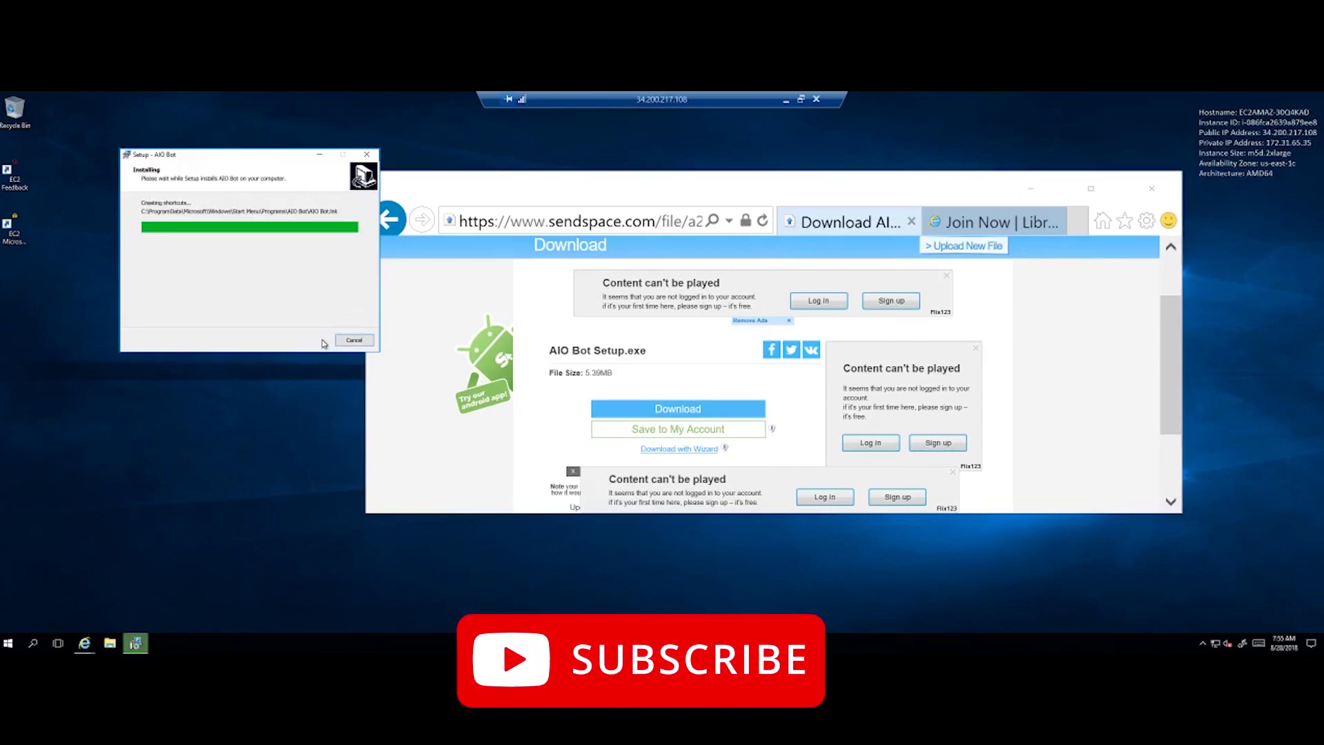
click(309, 340)
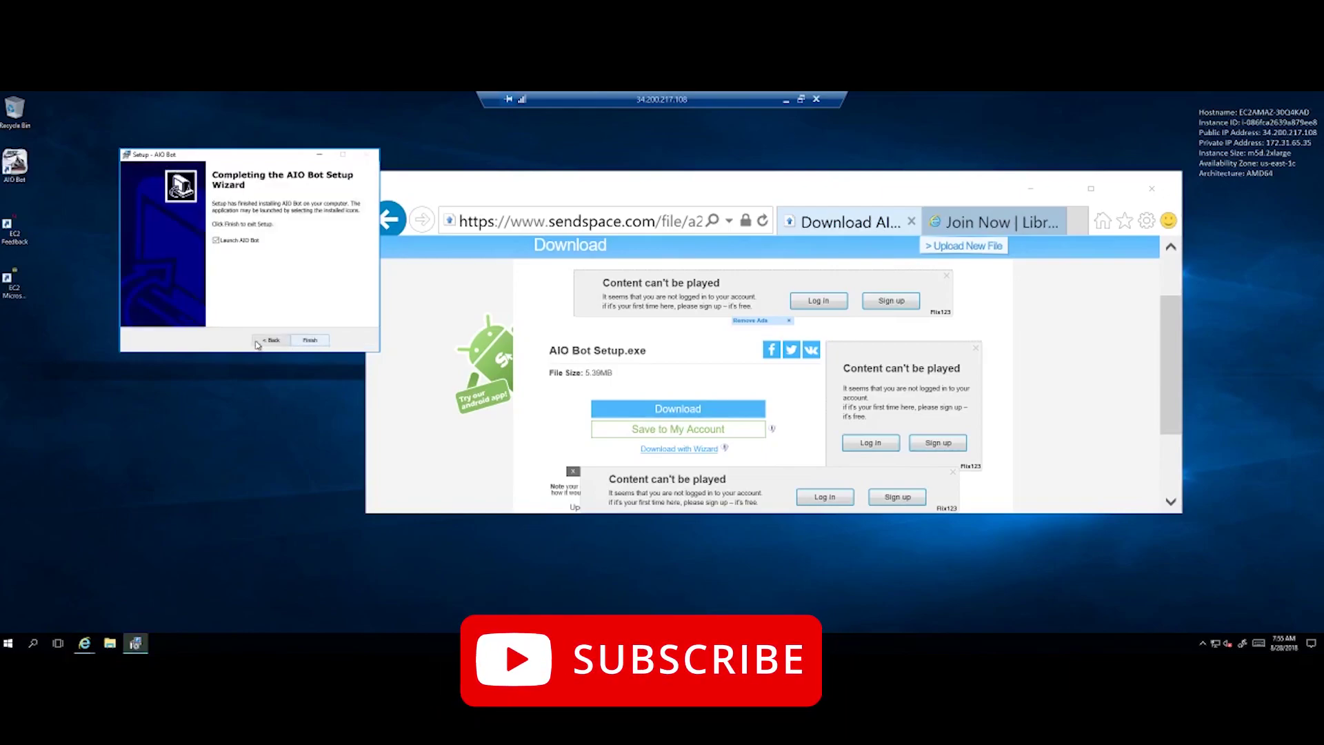
click(312, 341)
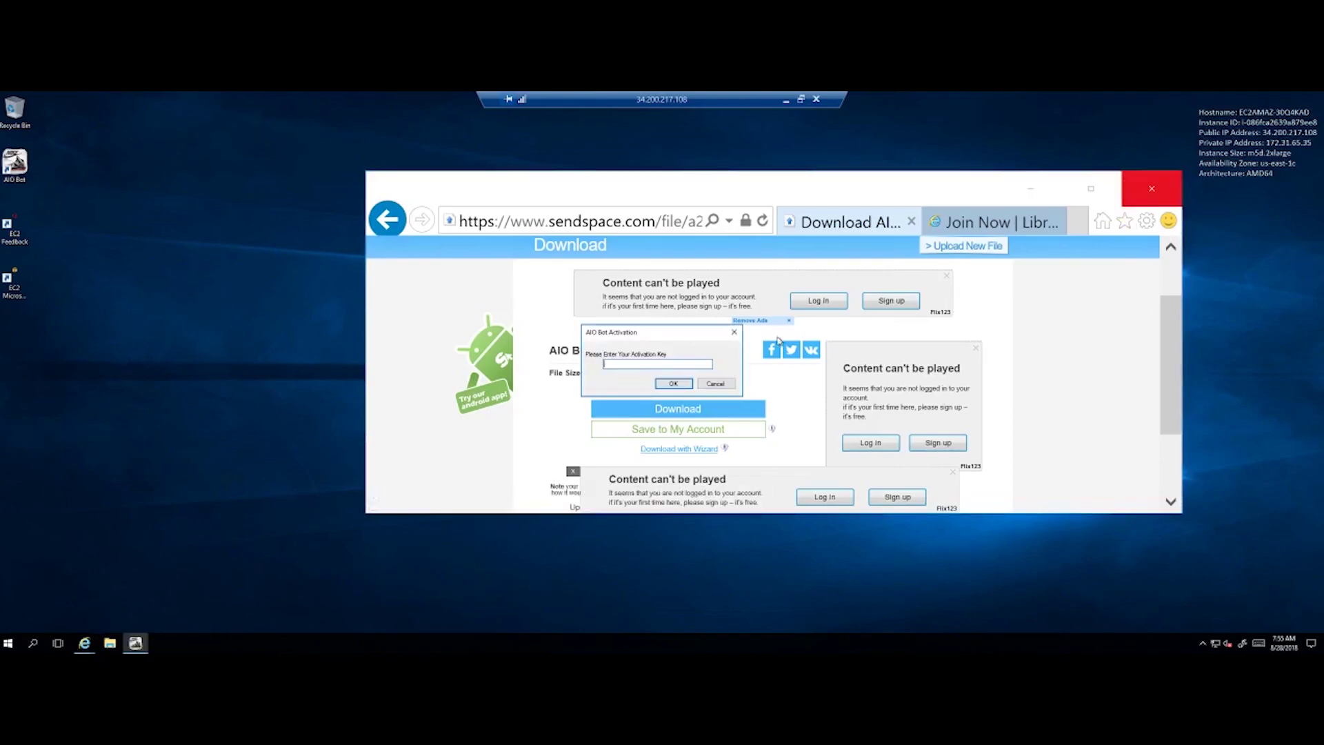
- Close Internet Explorer with all its tabs
drag(675, 335, 341, 329)
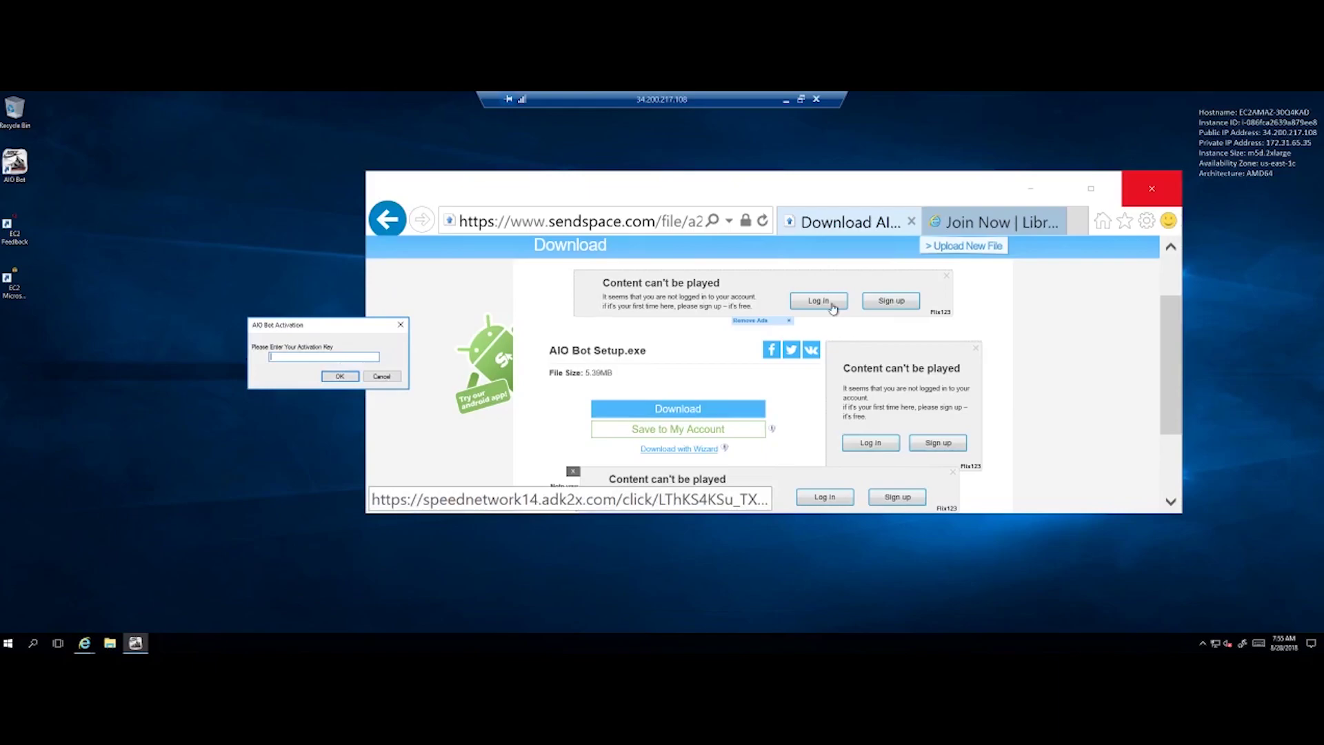
mouse_move(928, 193)
mouse_down()
mouse_move(956, 182)
mouse_move(936, 190)
mouse_up()
click(1160, 185)
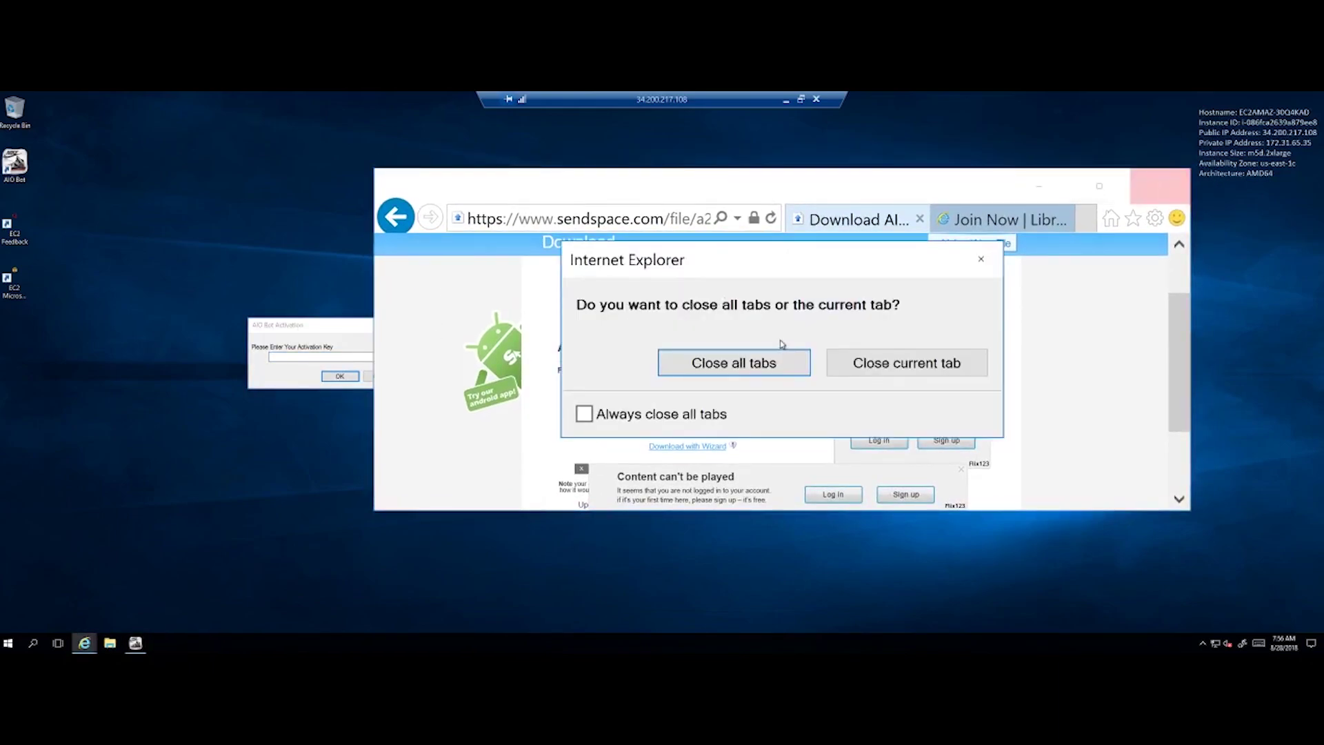
click(765, 355)
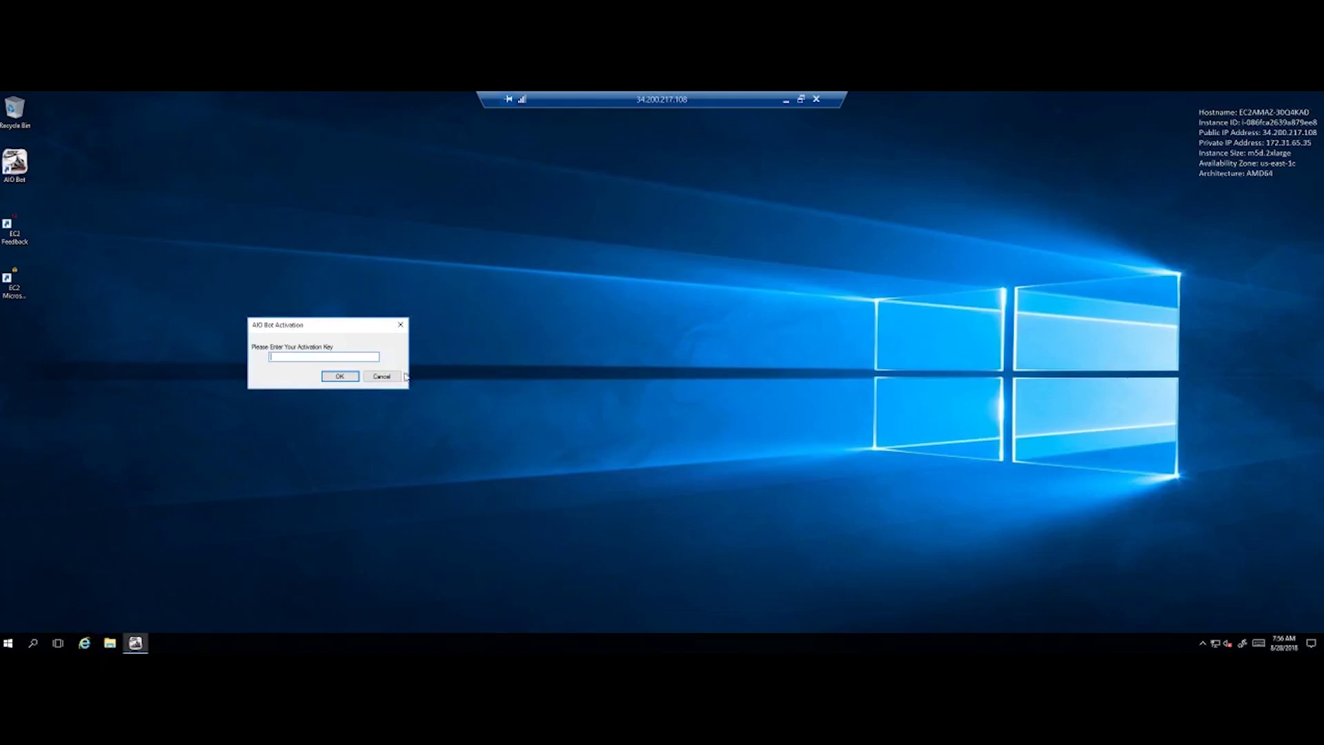
- Dismiss the AIO Bot activation prompts and errors without a key, then disconnect the remote session
click(340, 376)
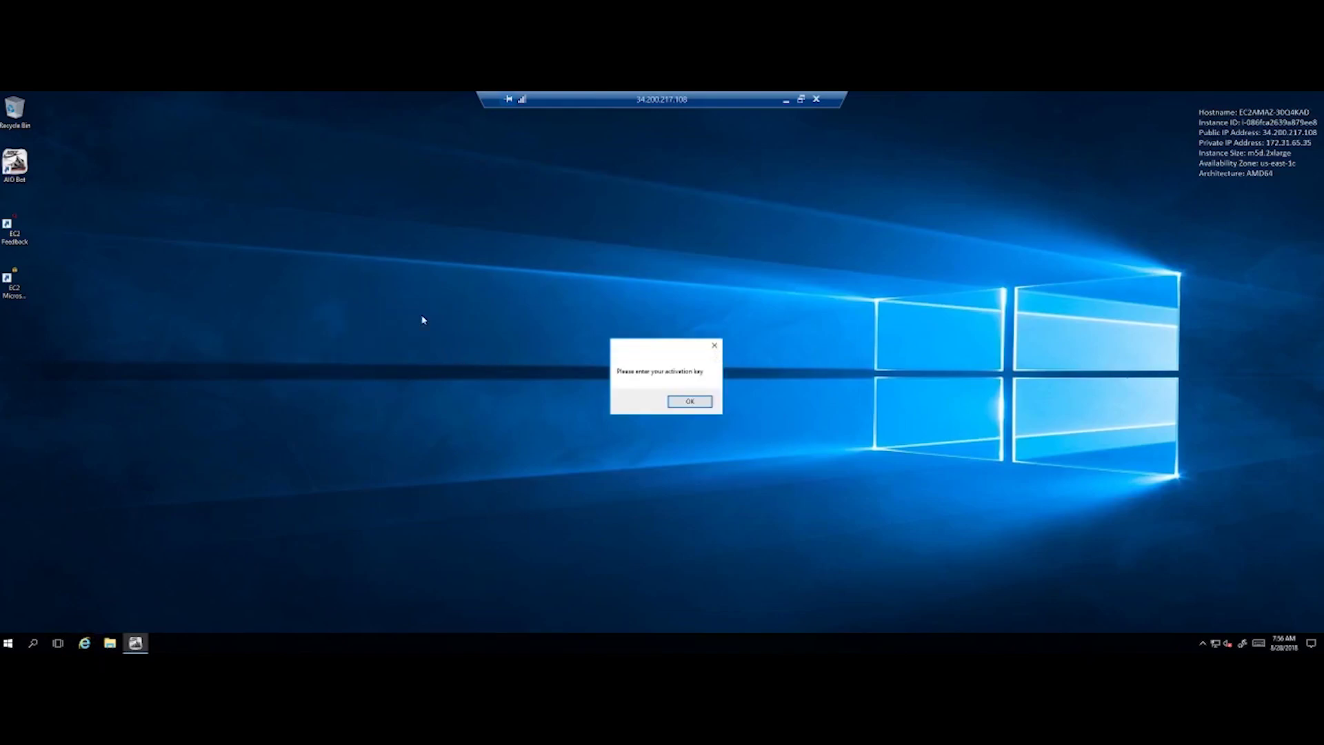
click(690, 402)
click(690, 384)
click(687, 405)
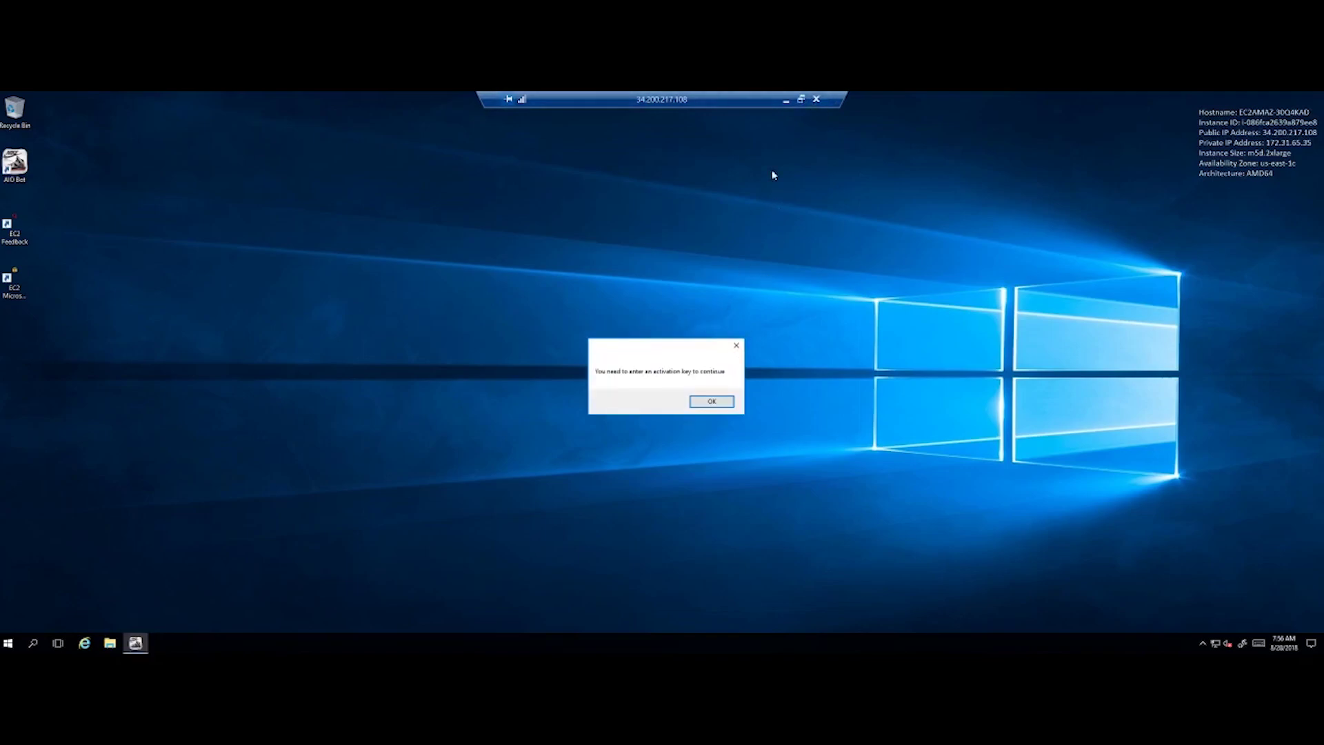
click(715, 404)
click(707, 404)
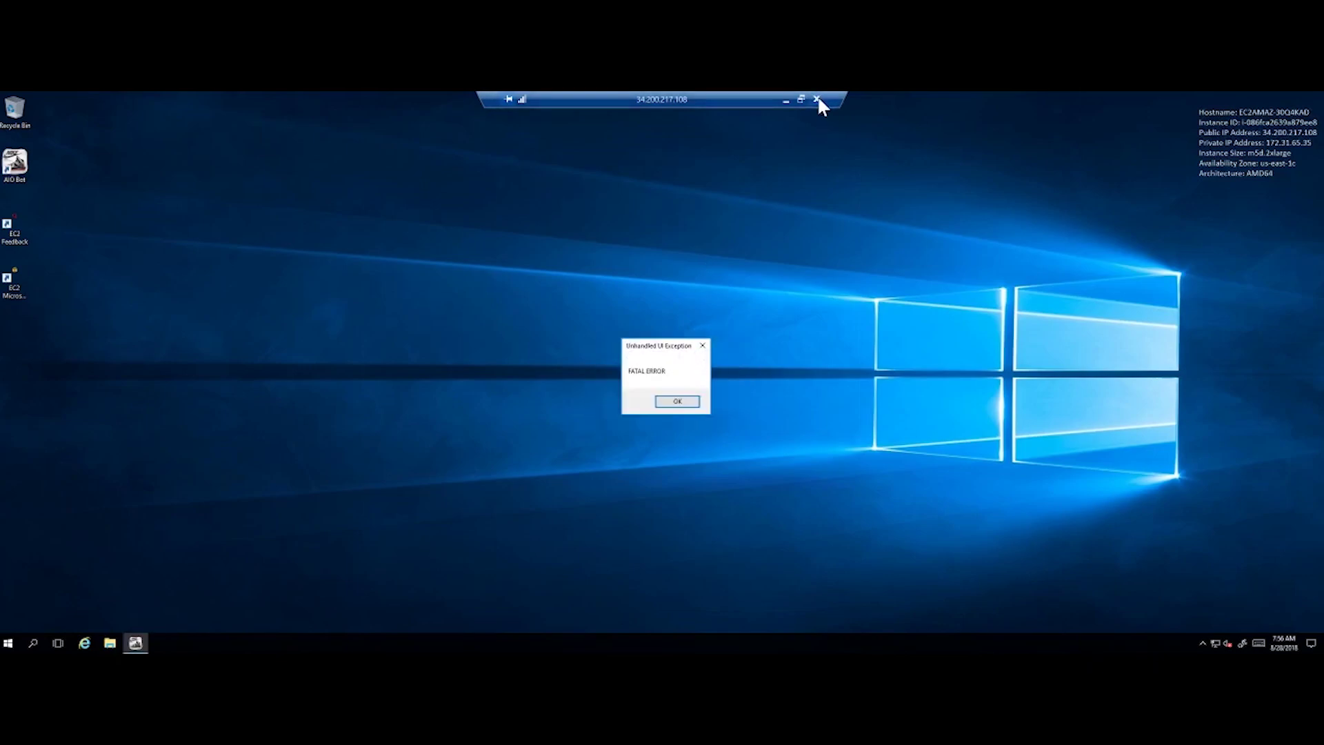
click(817, 99)
click(705, 387)
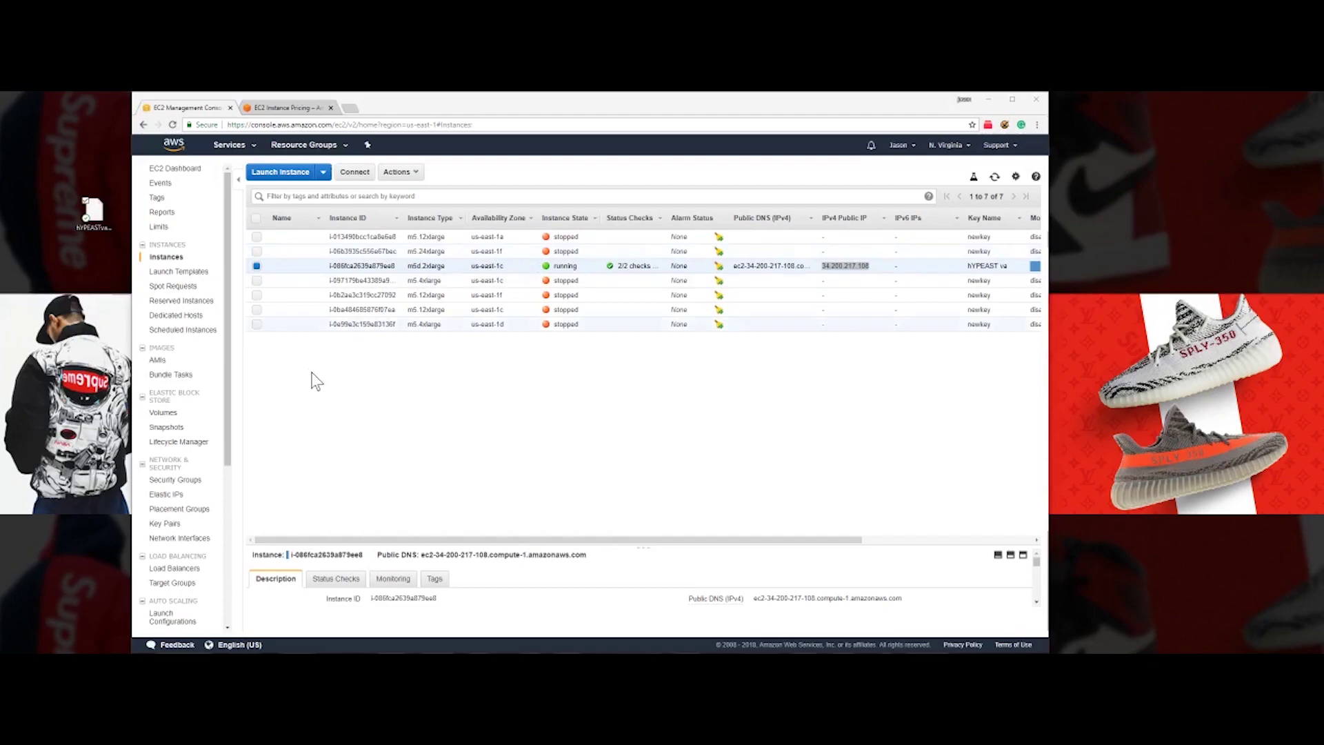
- Stop the running m5d.2xlarge instance through Instance State > Stop and confirm Yes, Stop
right_click(530, 264)
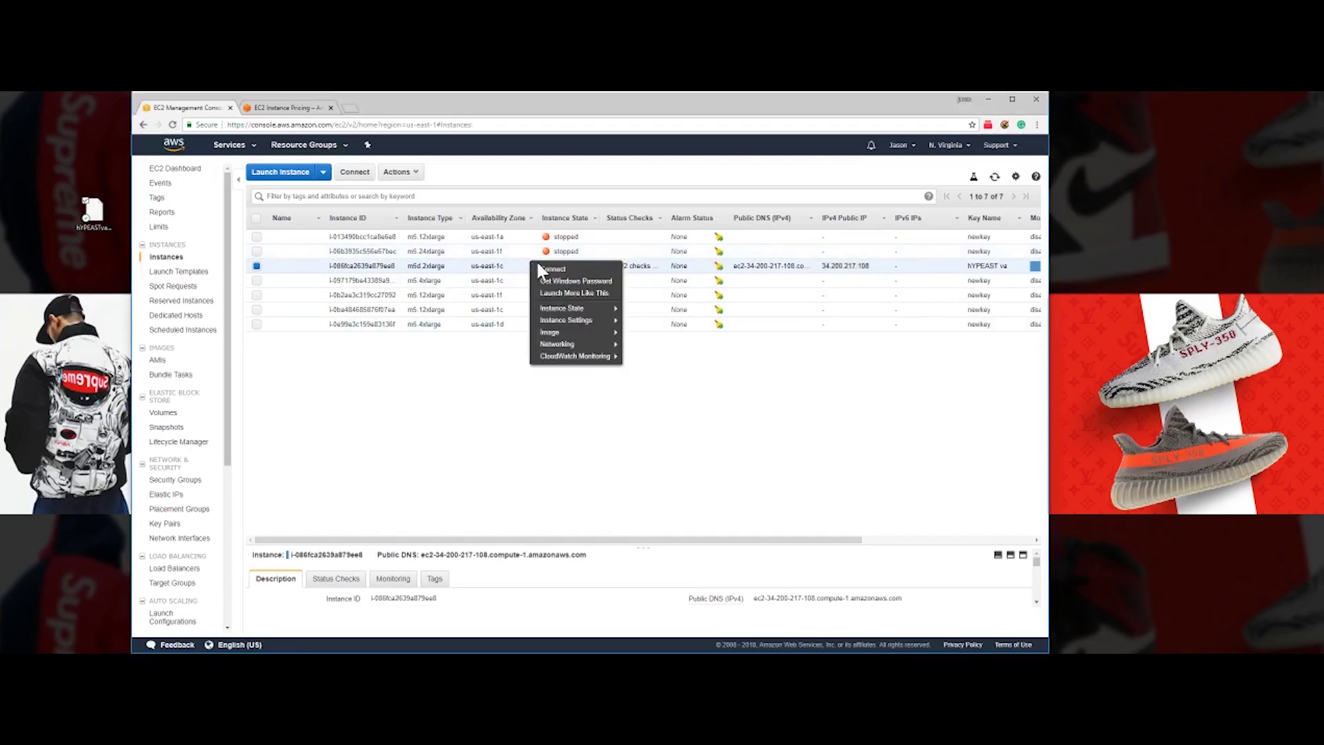
mouse_move(582, 310)
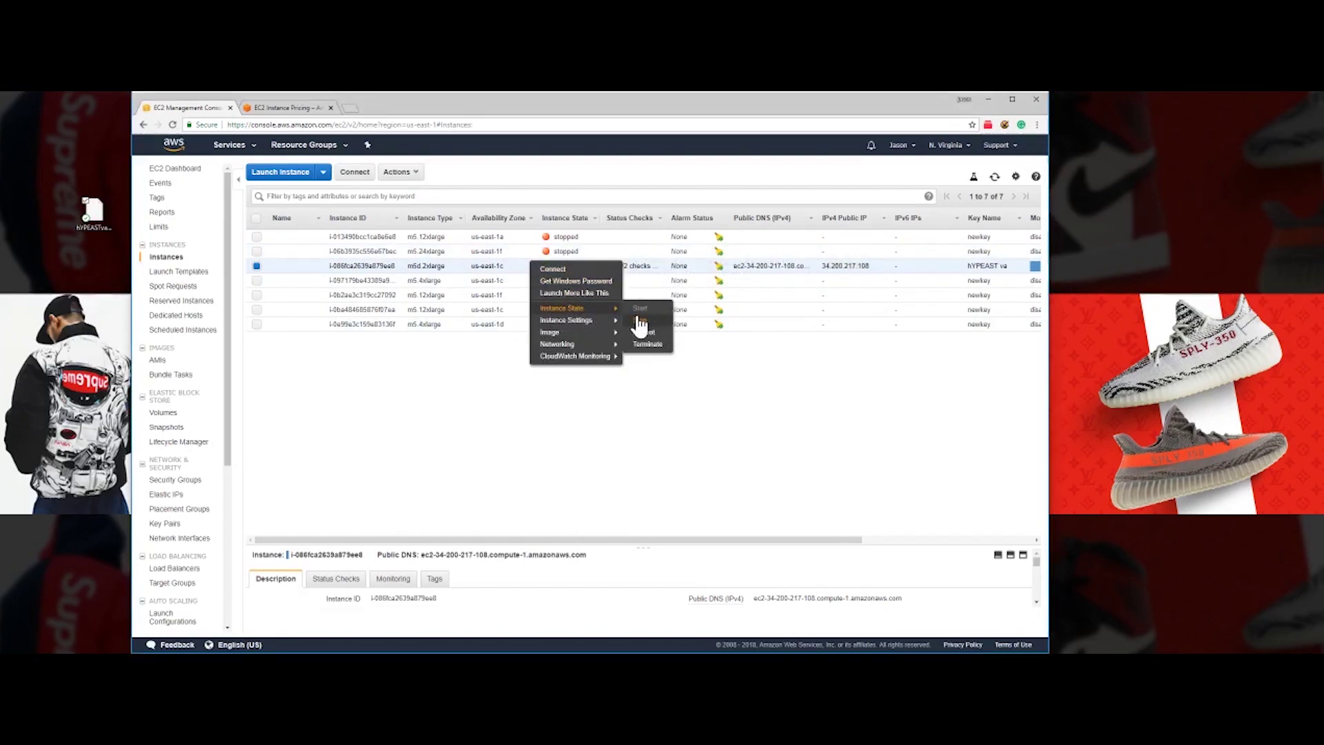
click(640, 320)
click(697, 460)
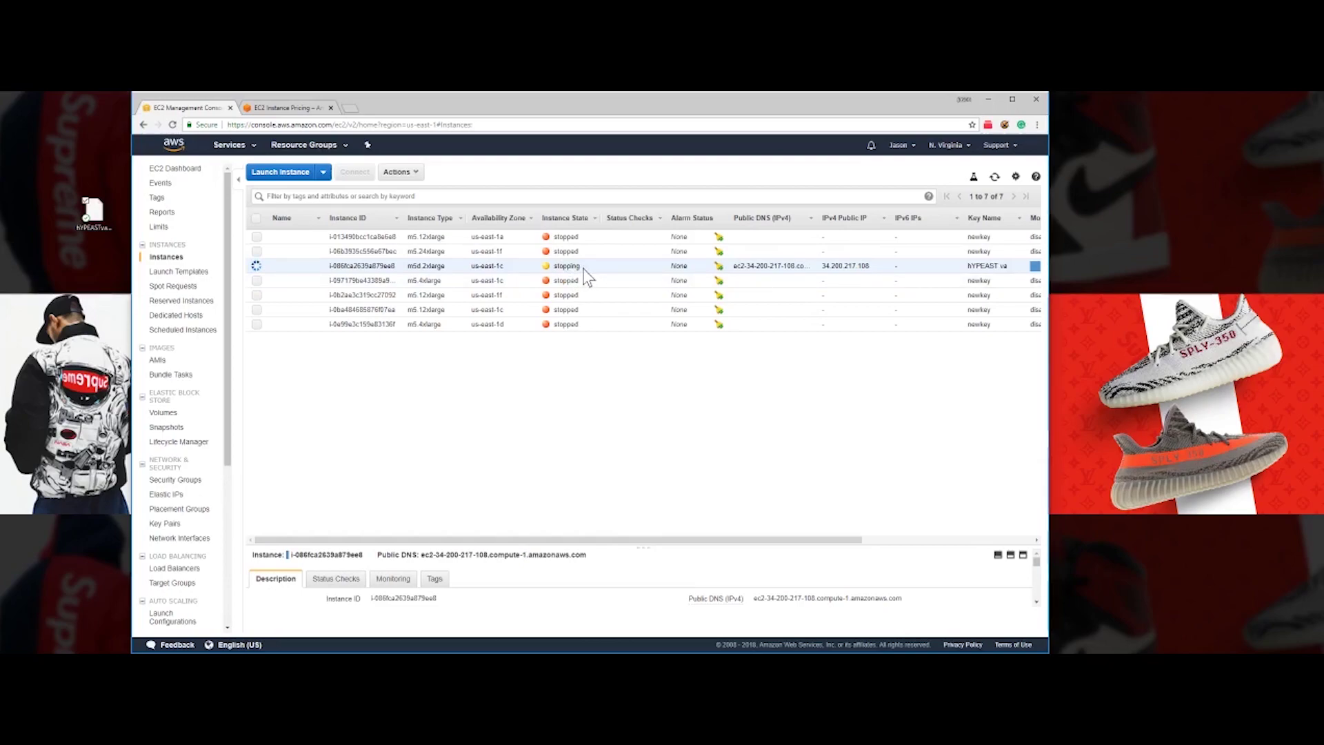
right_click(524, 269)
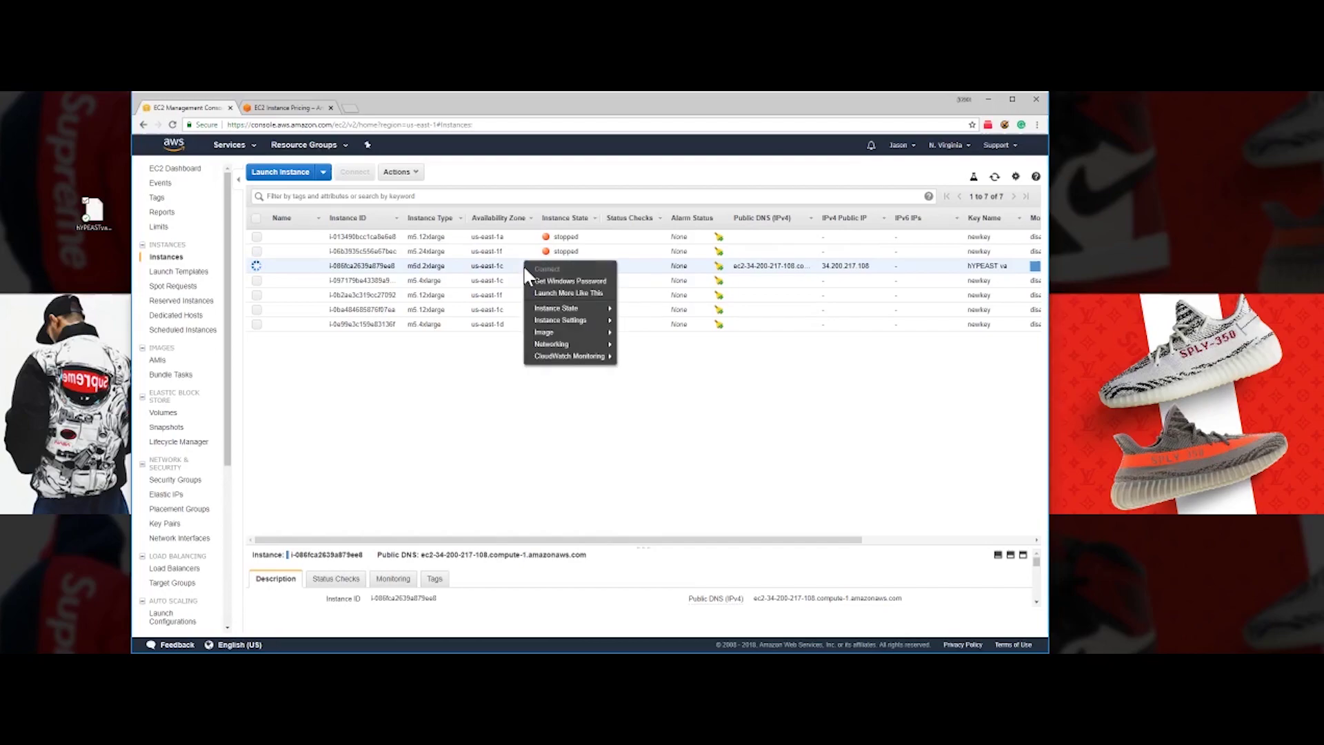
- Check the m5.4xlarge and m5d.2xlarge instance menus and wait until all seven instances show stopped
mouse_move(600, 308)
click(635, 321)
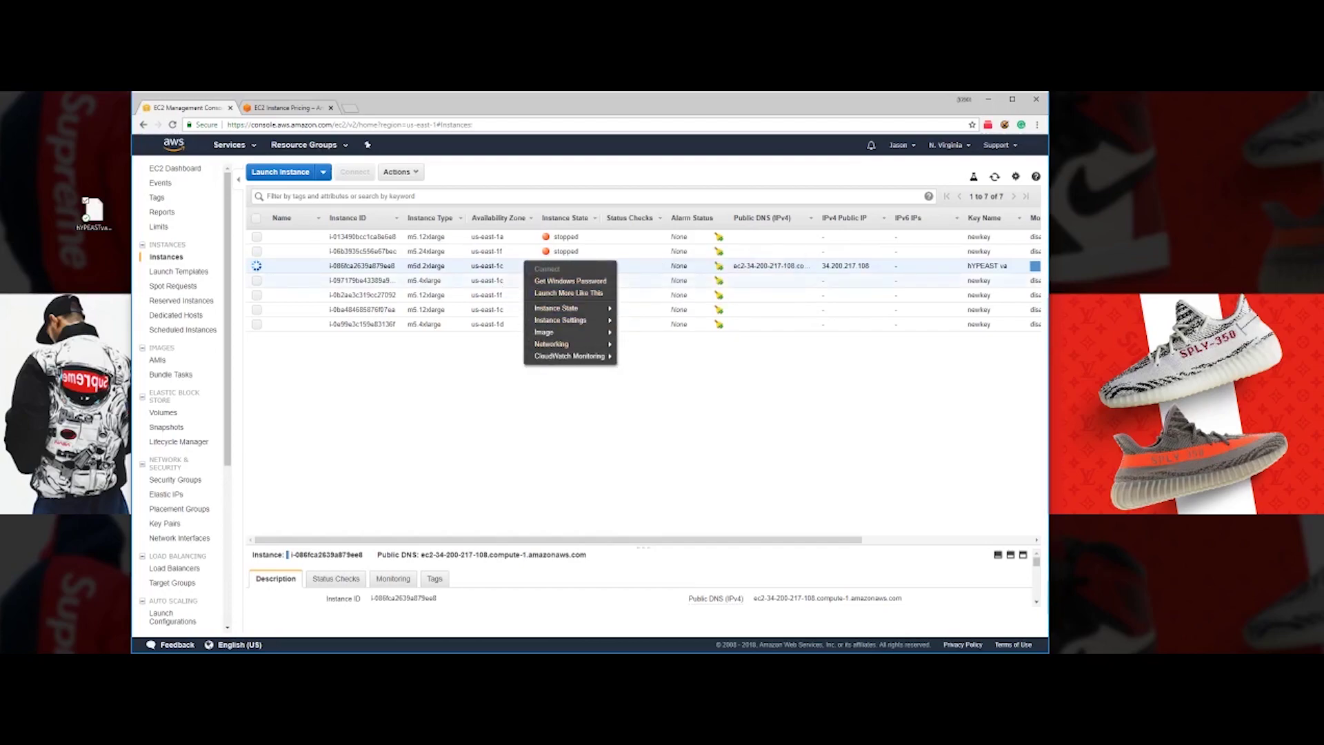
right_click(502, 279)
mouse_move(551, 323)
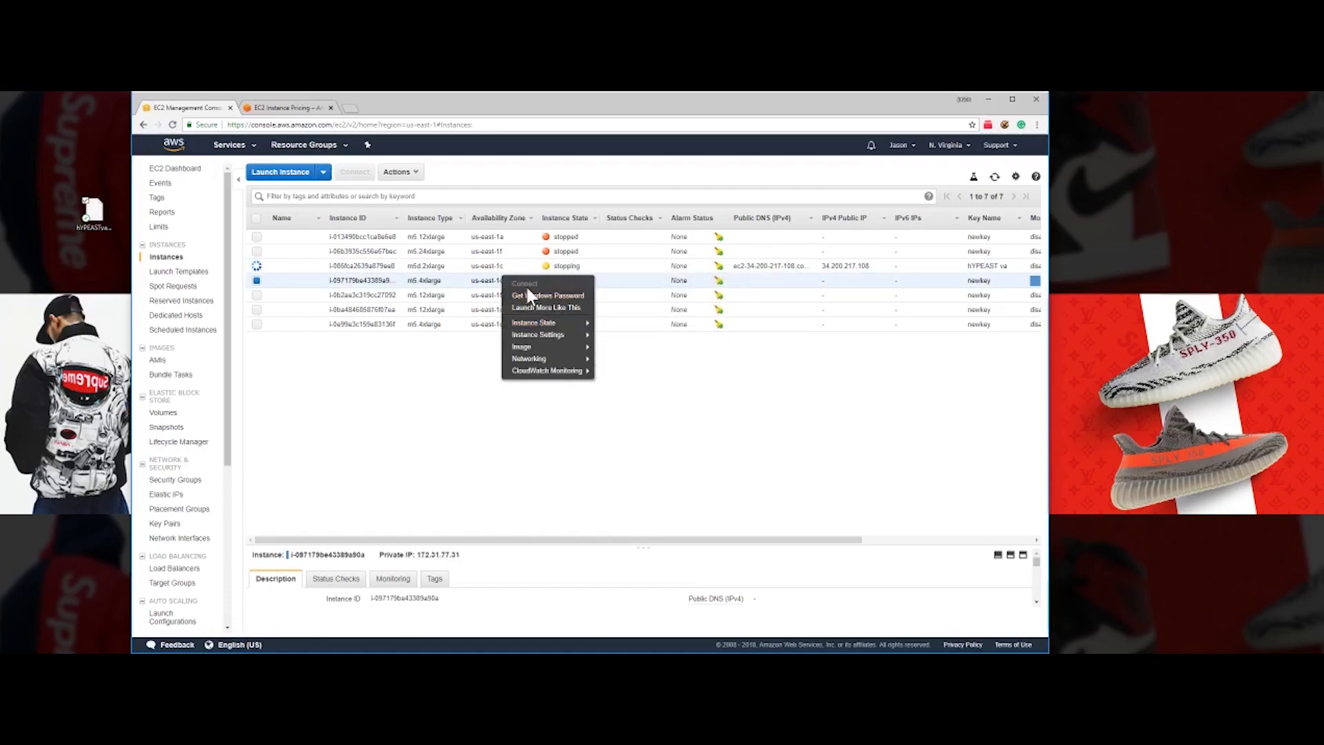
click(720, 408)
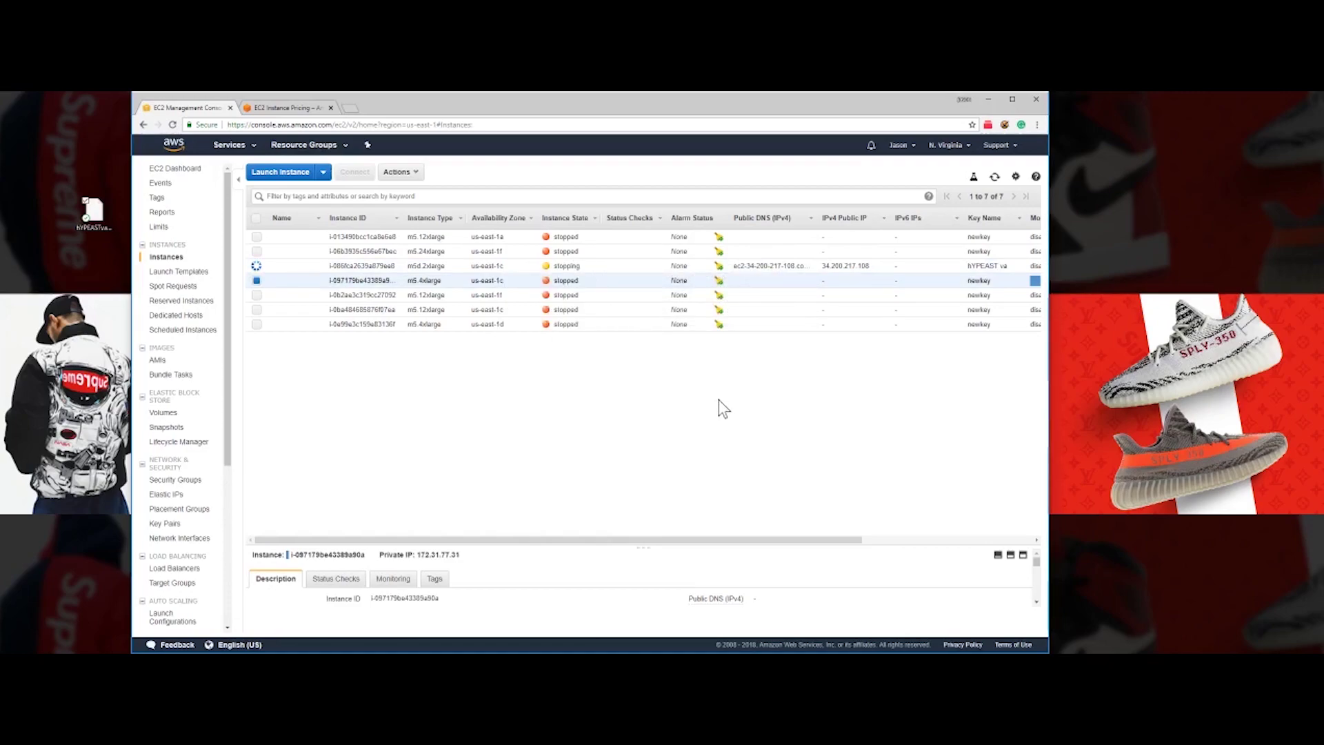
right_click(530, 266)
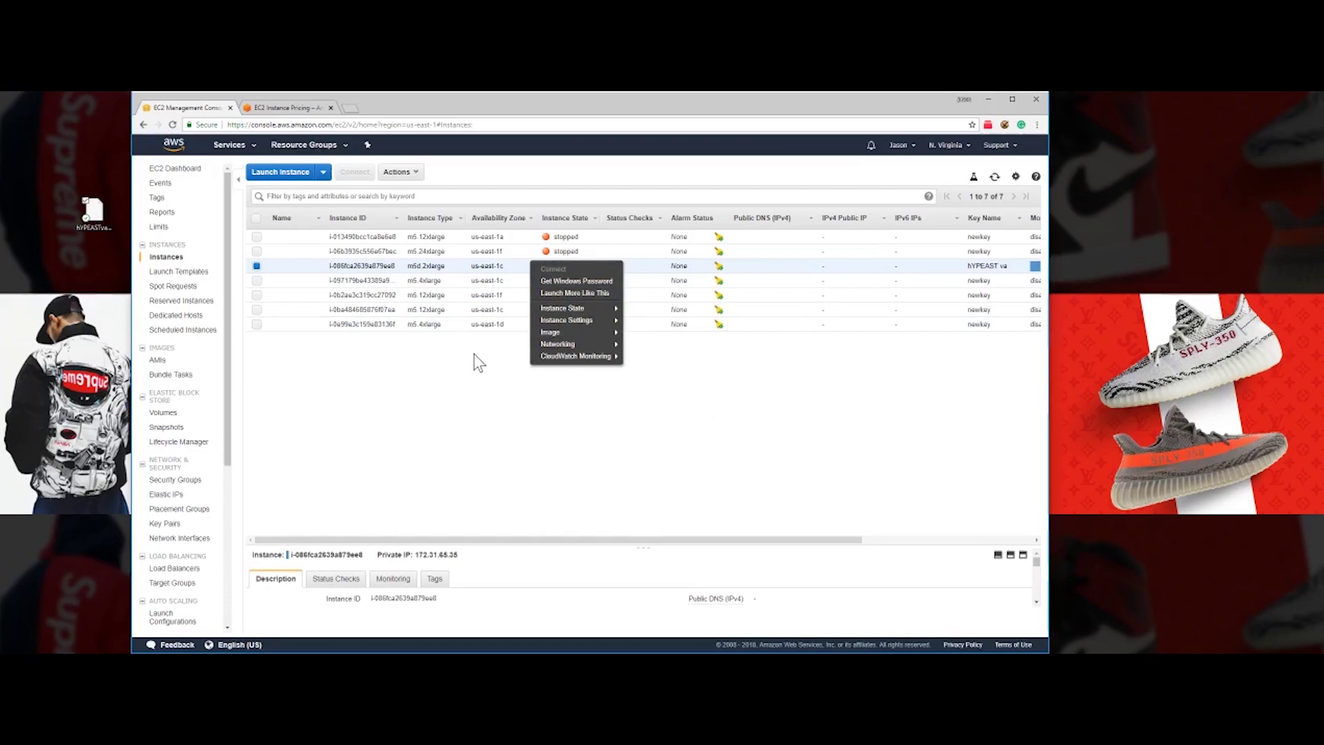
click(717, 403)
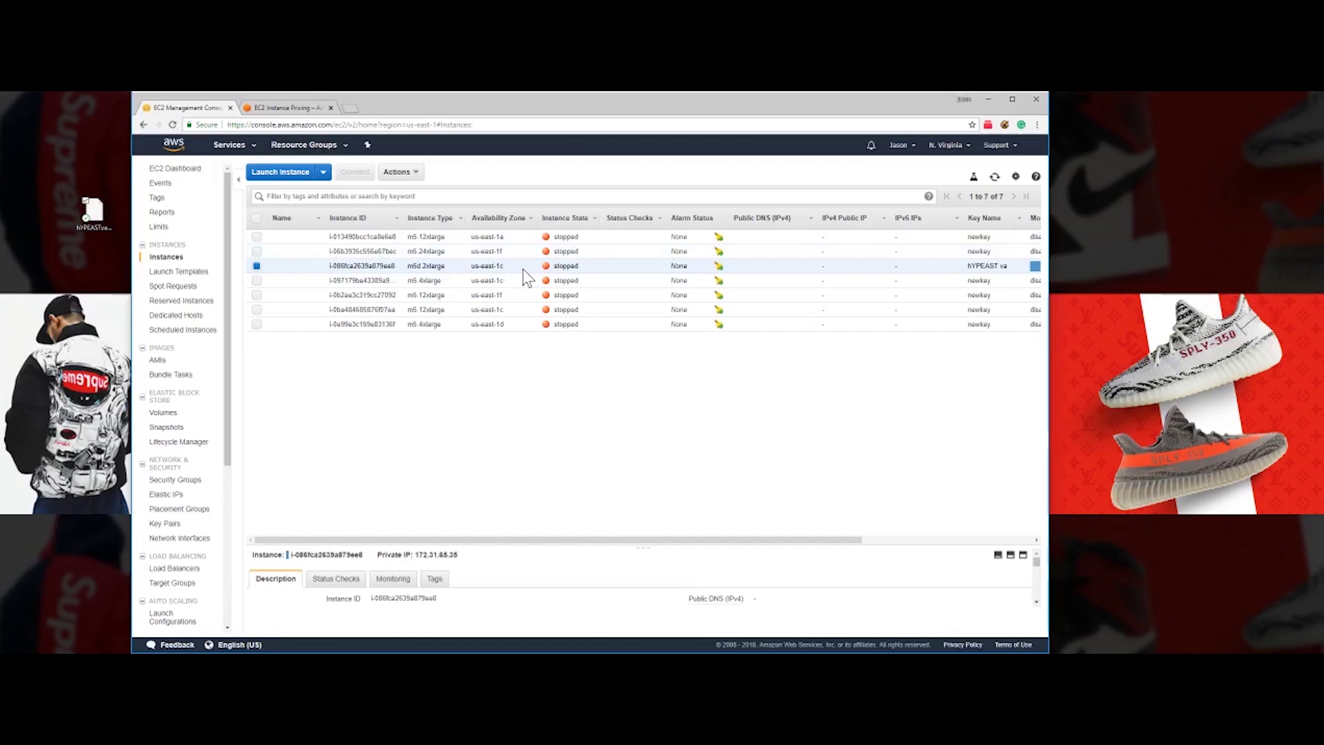
click(96, 215)
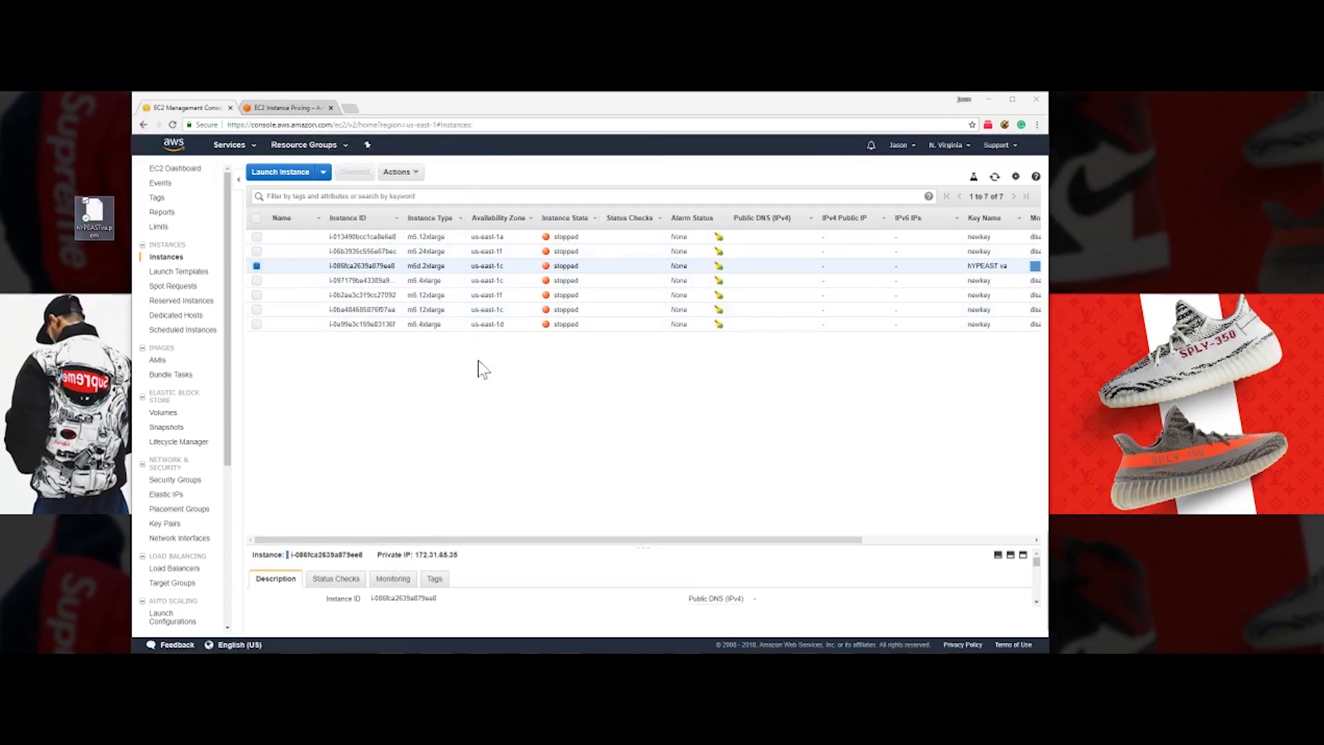
drag(442, 540, 500, 545)
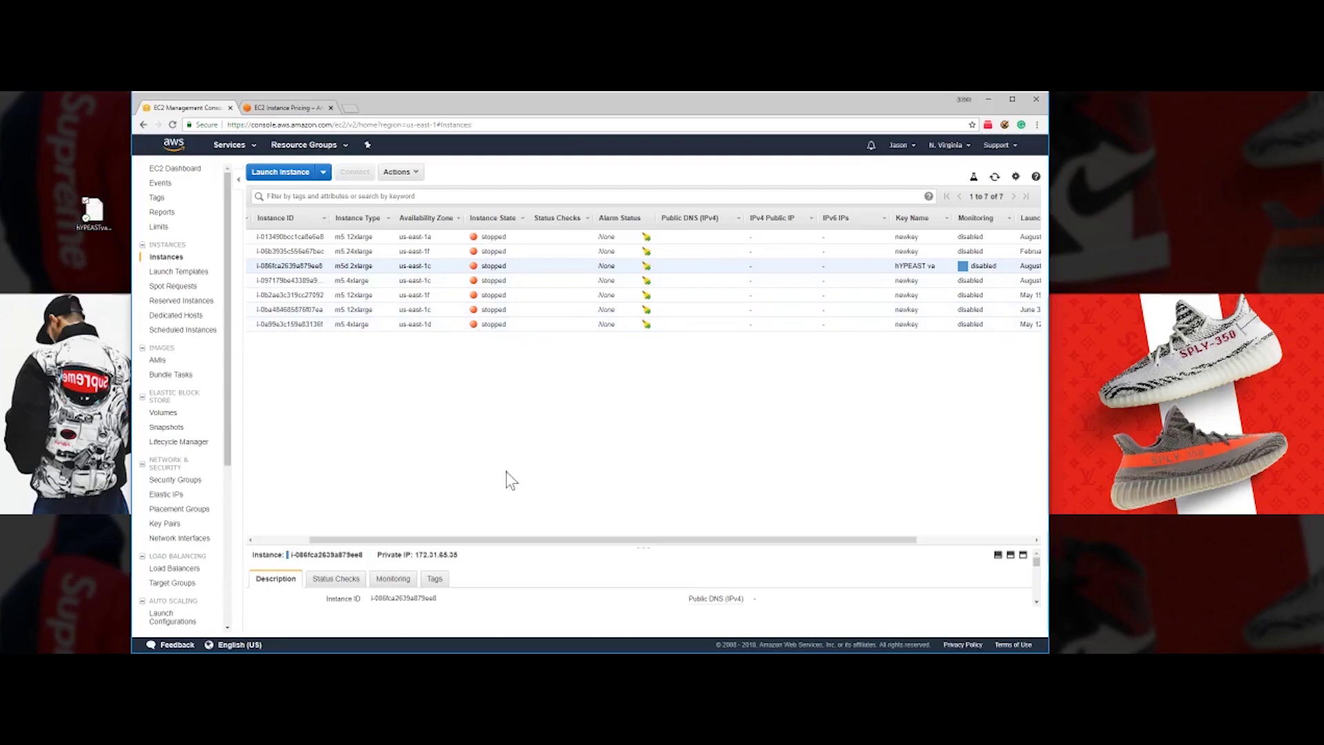
drag(481, 541, 510, 545)
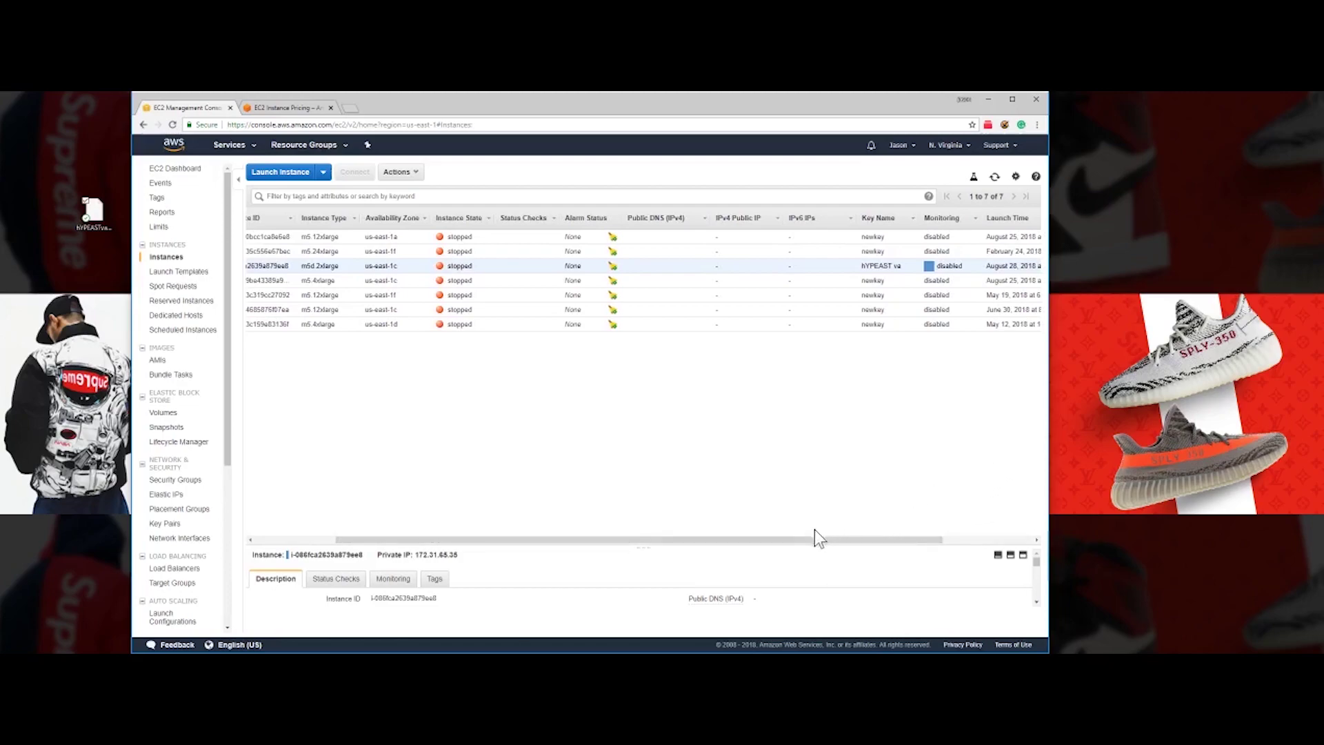
drag(805, 544, 796, 546)
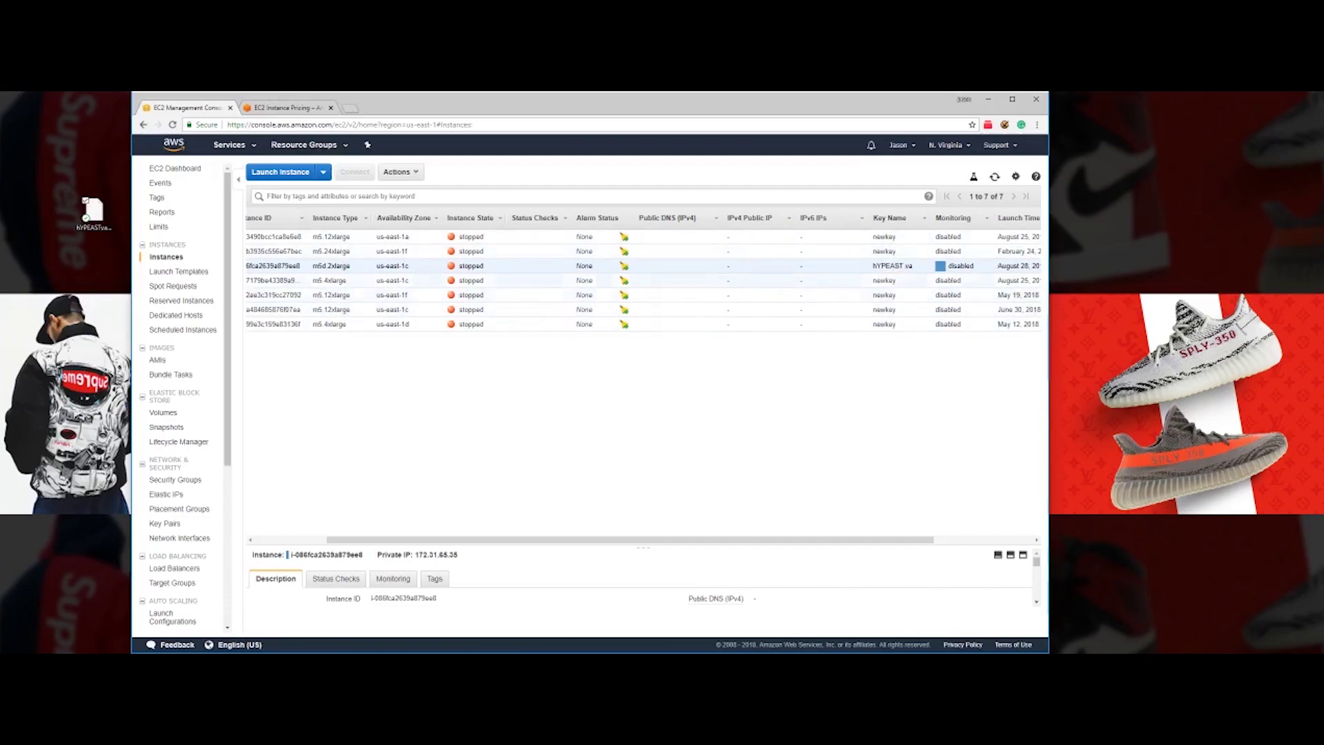
click(427, 281)
click(428, 267)
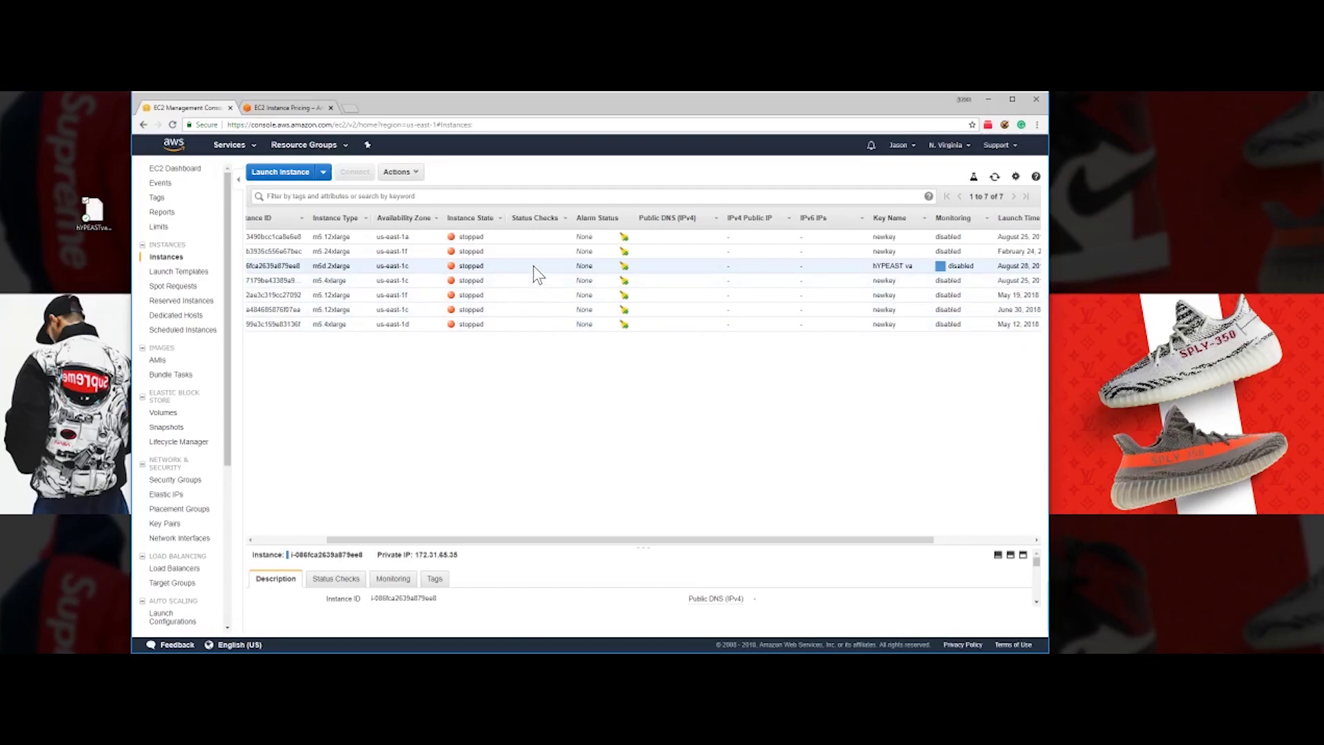
- Scroll through the Windows on-demand hourly rates on the EC2 pricing page
click(304, 109)
scroll(814, 486, down, 3)
scroll(815, 486, down, 5)
scroll(755, 378, up, 4)
scroll(810, 437, down, 10)
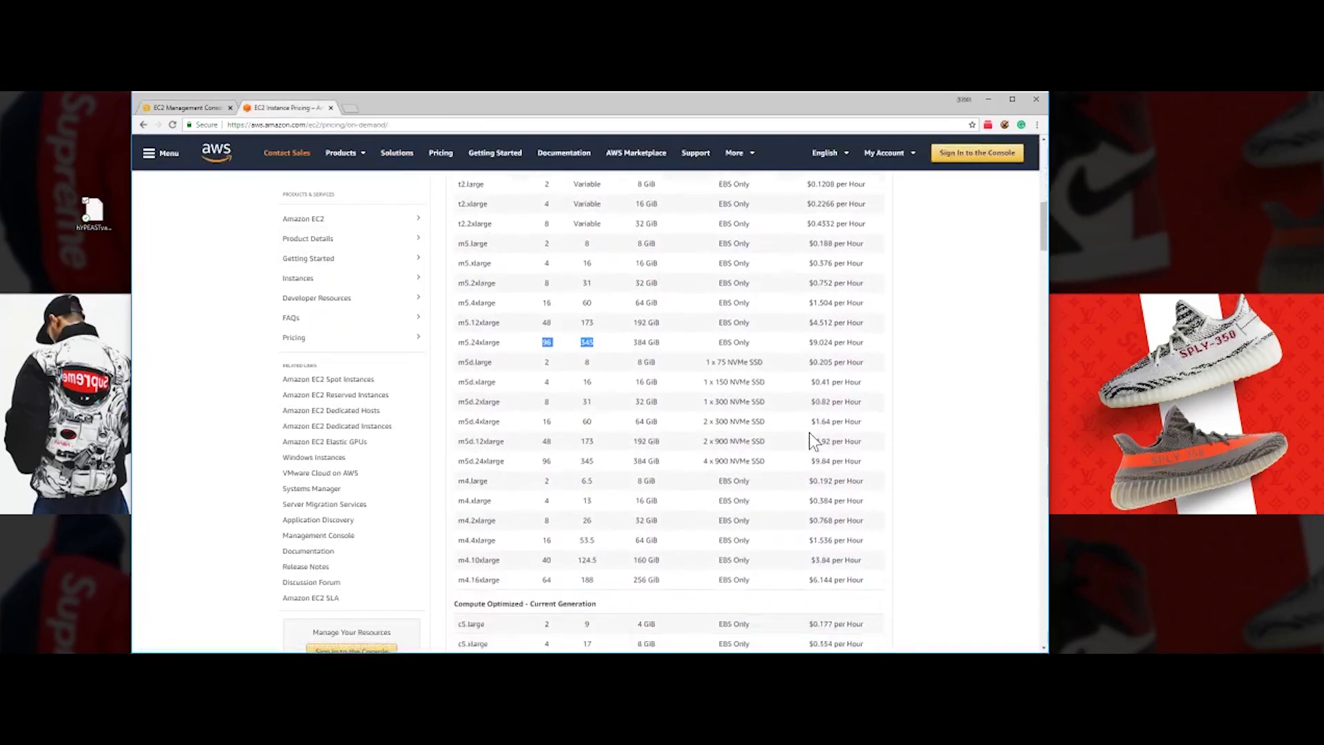
scroll(810, 441, up, 3)
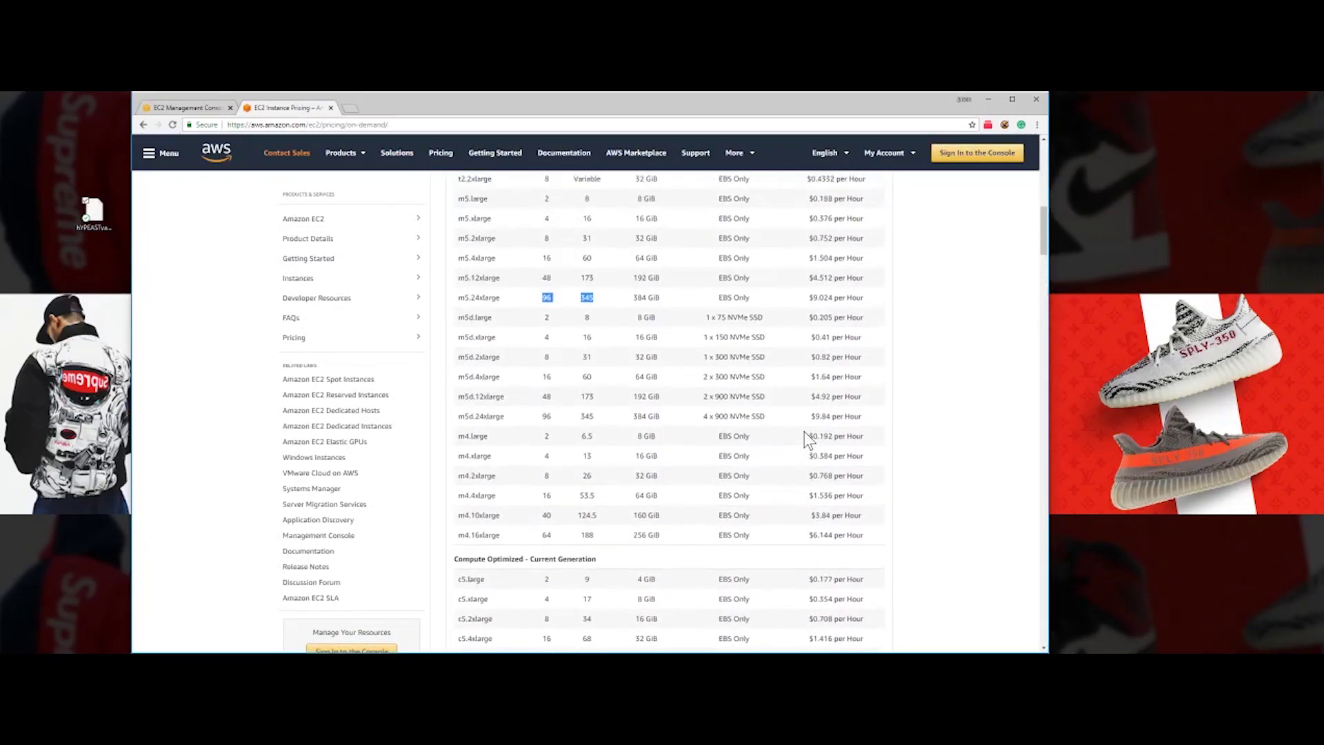
scroll(816, 393, down, 15)
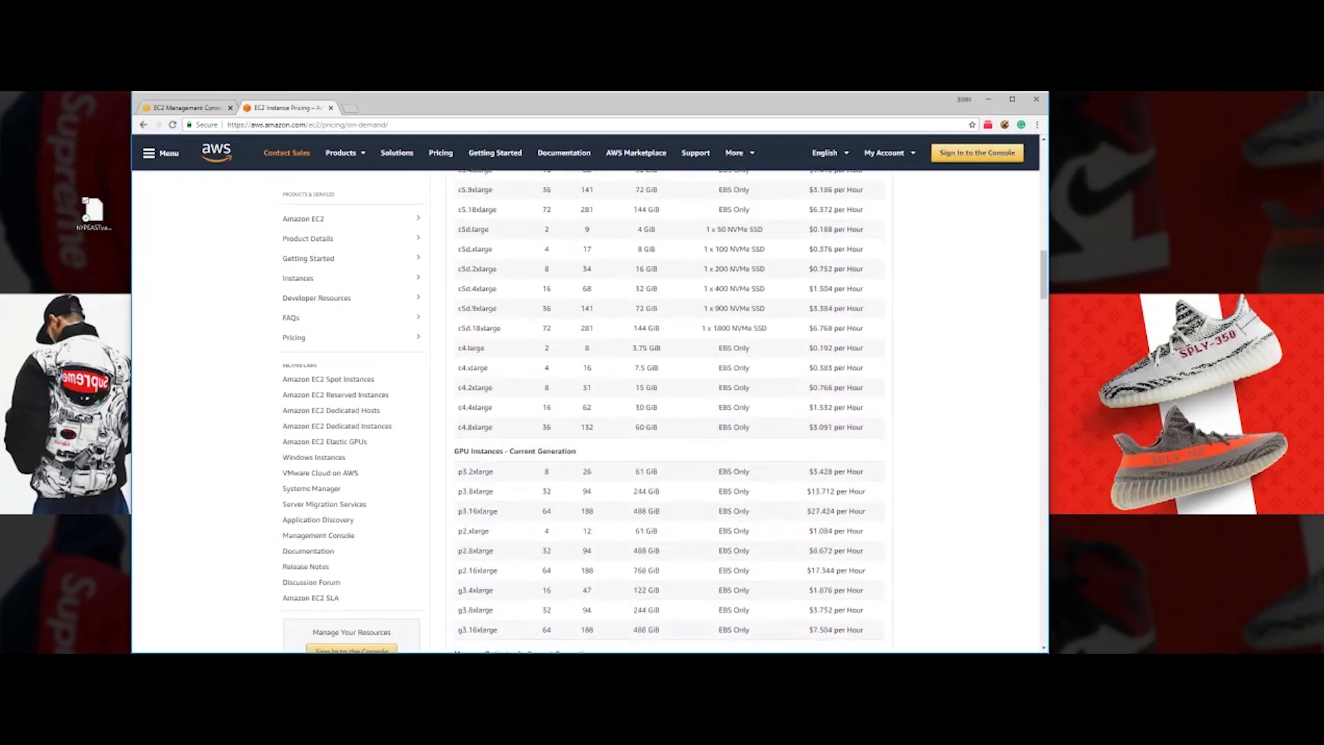
scroll(817, 405, up, 20)
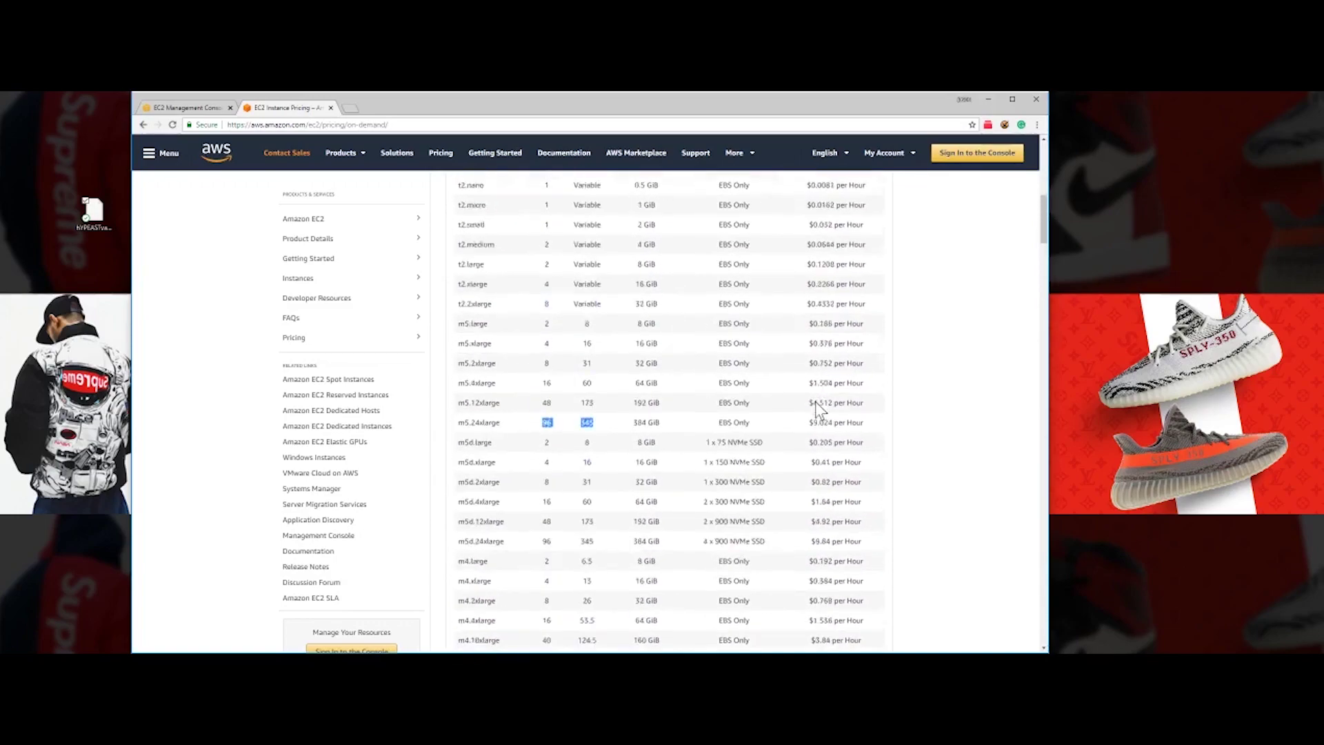
scroll(813, 403, down, 4)
scroll(813, 402, up, 1)
scroll(813, 403, down, 3)
scroll(813, 403, up, 4)
scroll(808, 403, up, 2)
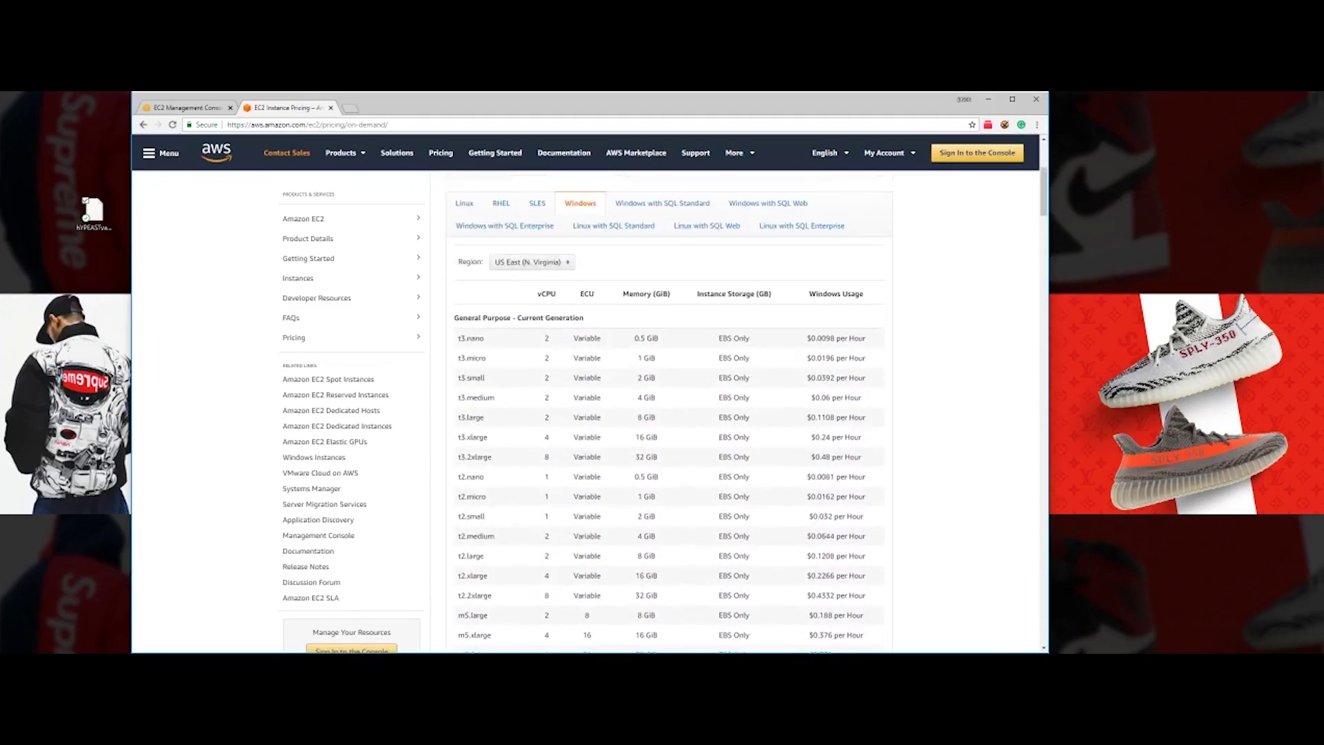
scroll(547, 340, down, 5)
drag(543, 364, 592, 364)
scroll(592, 364, down, 3)
scroll(592, 364, up, 3)
scroll(541, 362, down, 5)
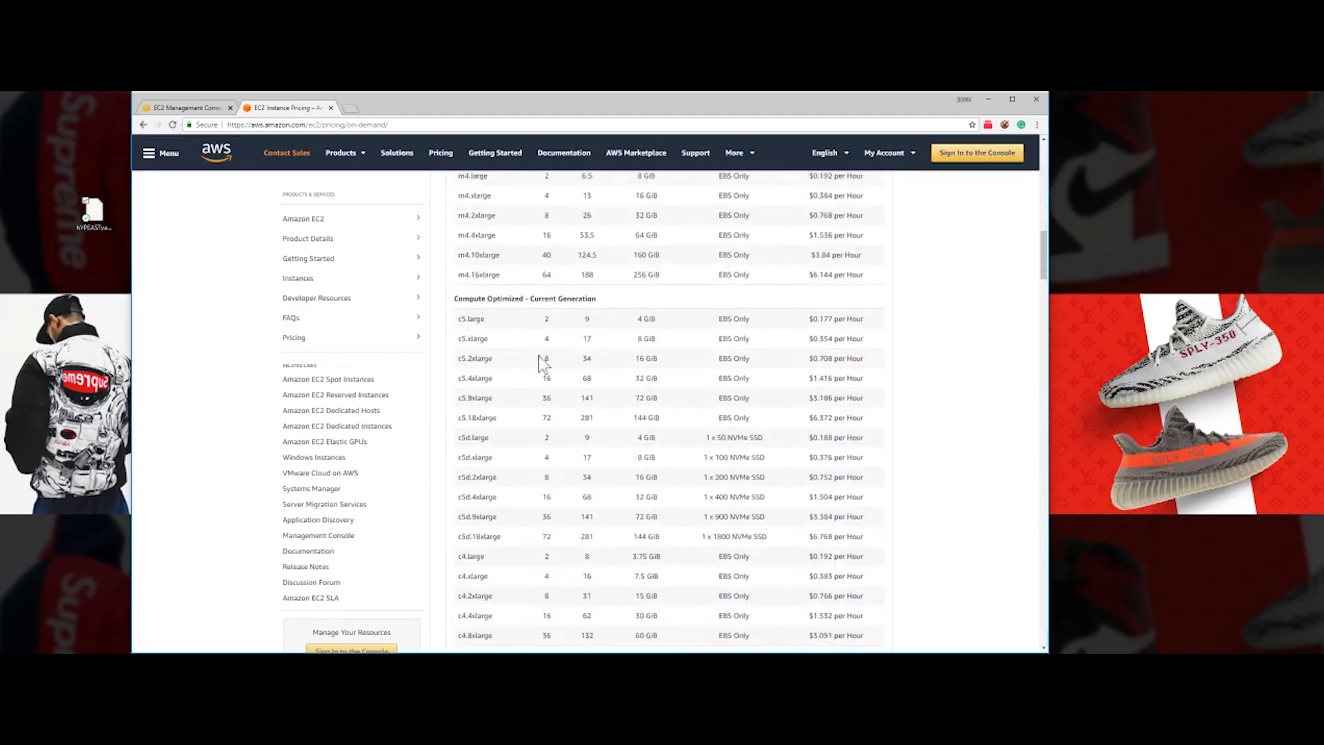
scroll(640, 358, down, 3)
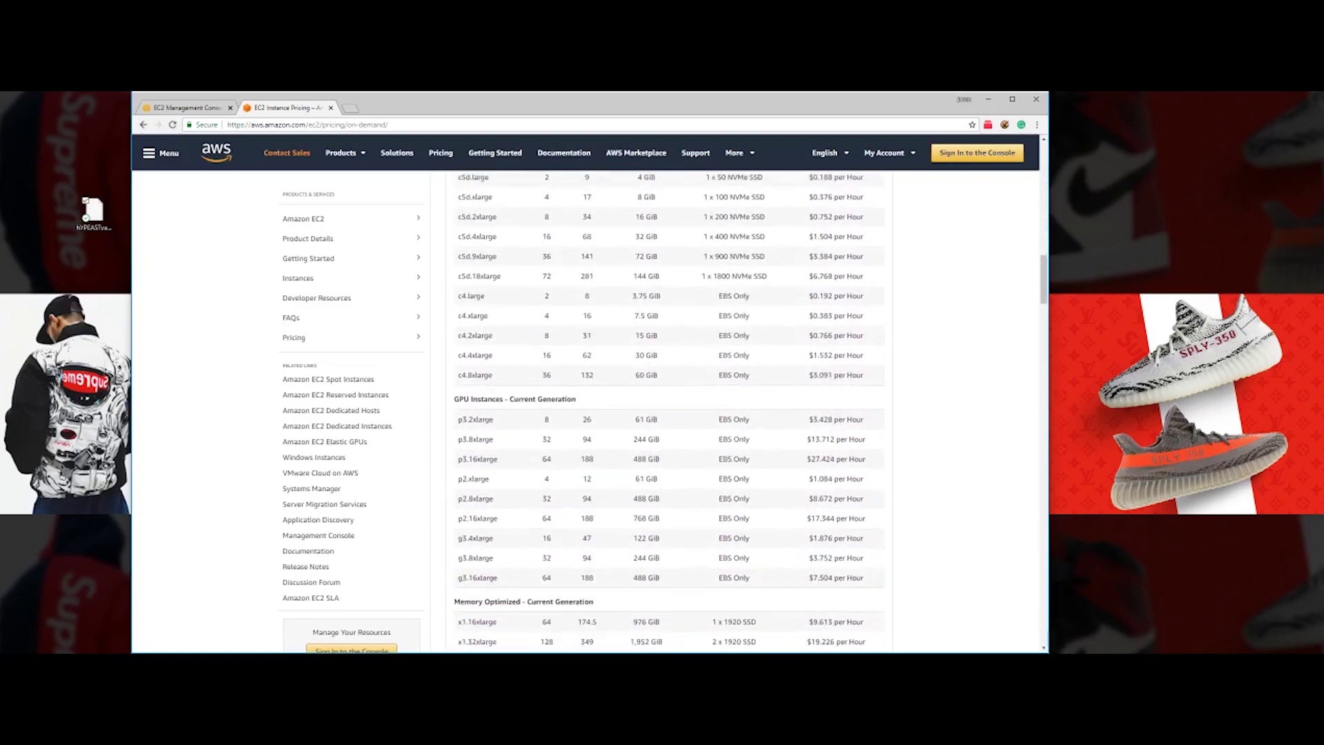
scroll(642, 360, up, 7)
scroll(642, 361, down, 8)
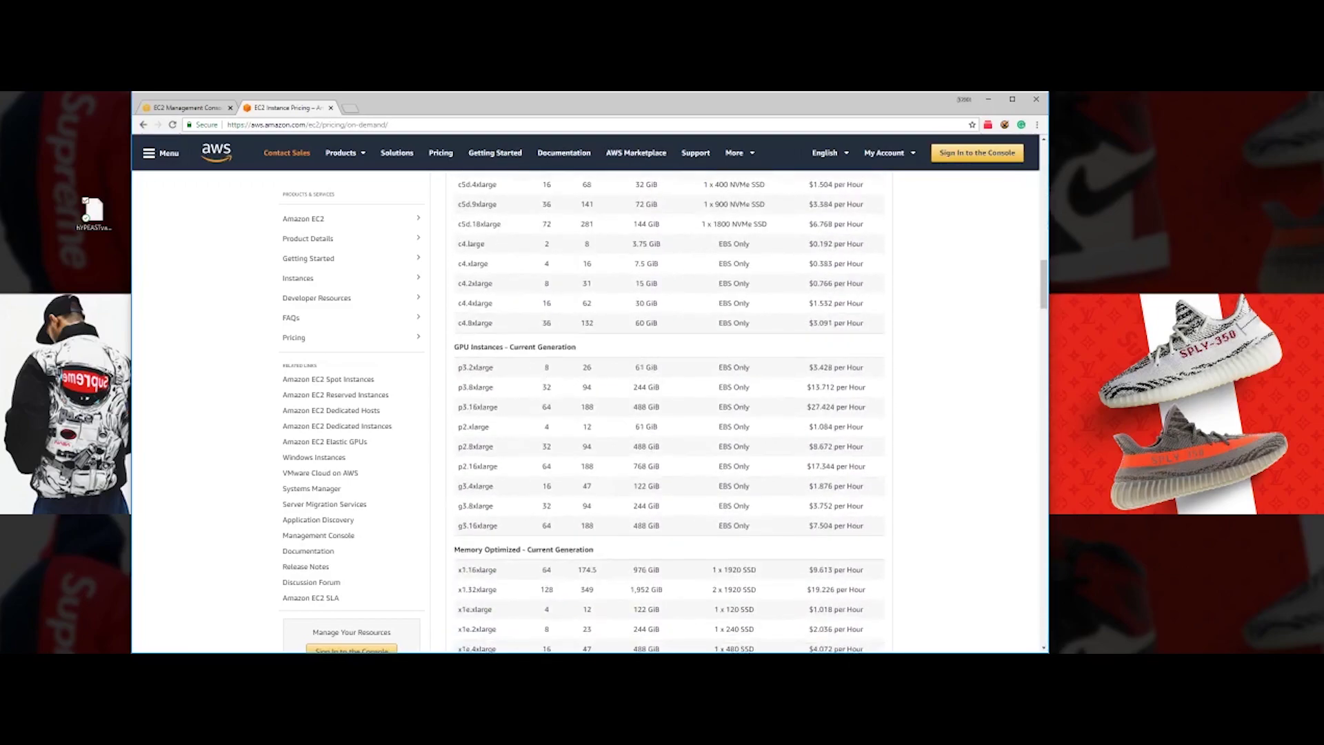
- Compare the c5d through c4 Windows pricing rows, then return to the EC2 instances list
drag(459, 180, 476, 346)
click(476, 346)
scroll(616, 358, down, 2)
scroll(610, 361, up, 14)
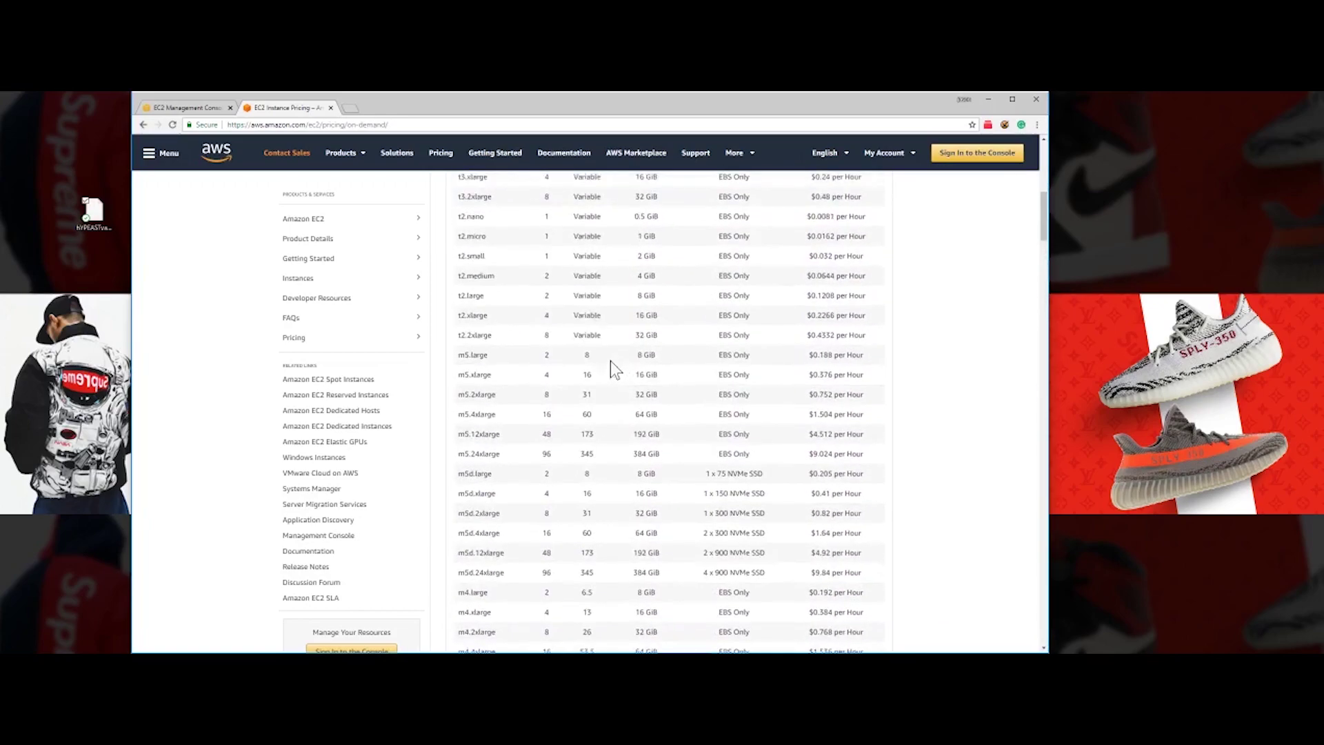
scroll(581, 369, down, 3)
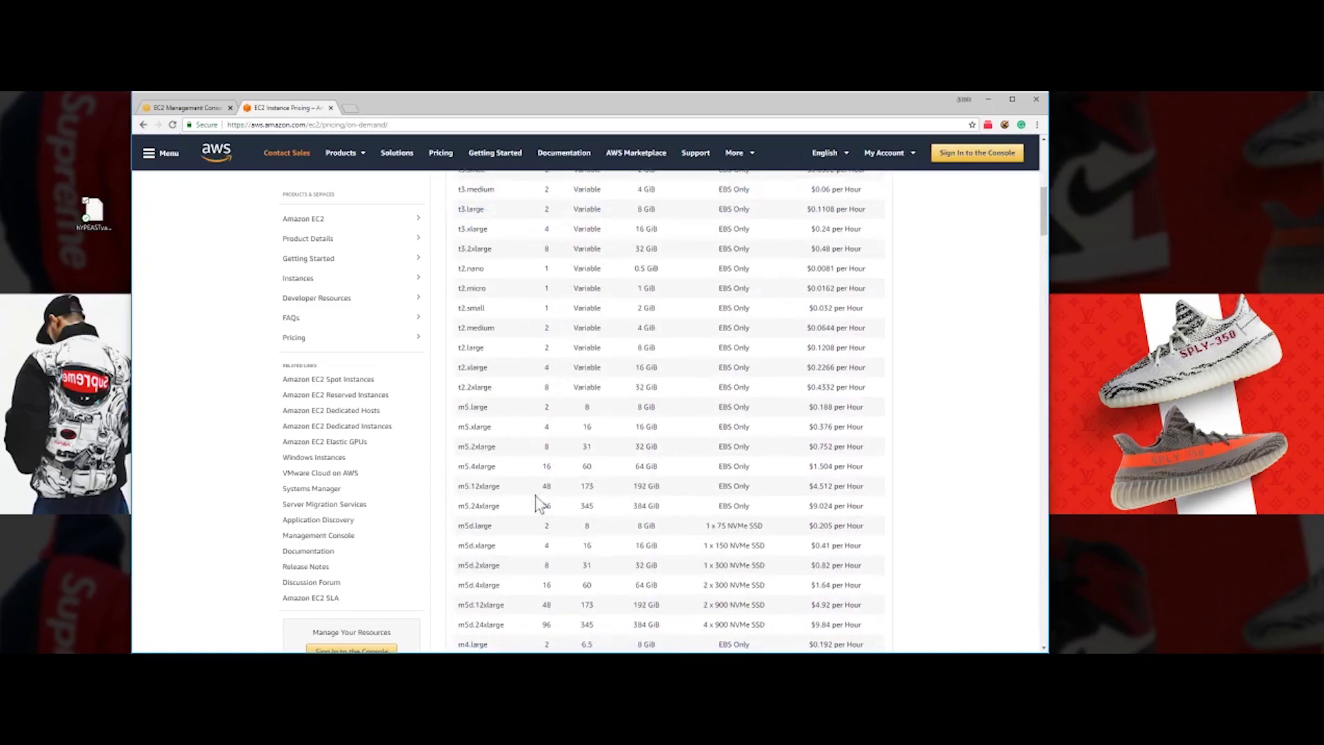
scroll(870, 210, up, 5)
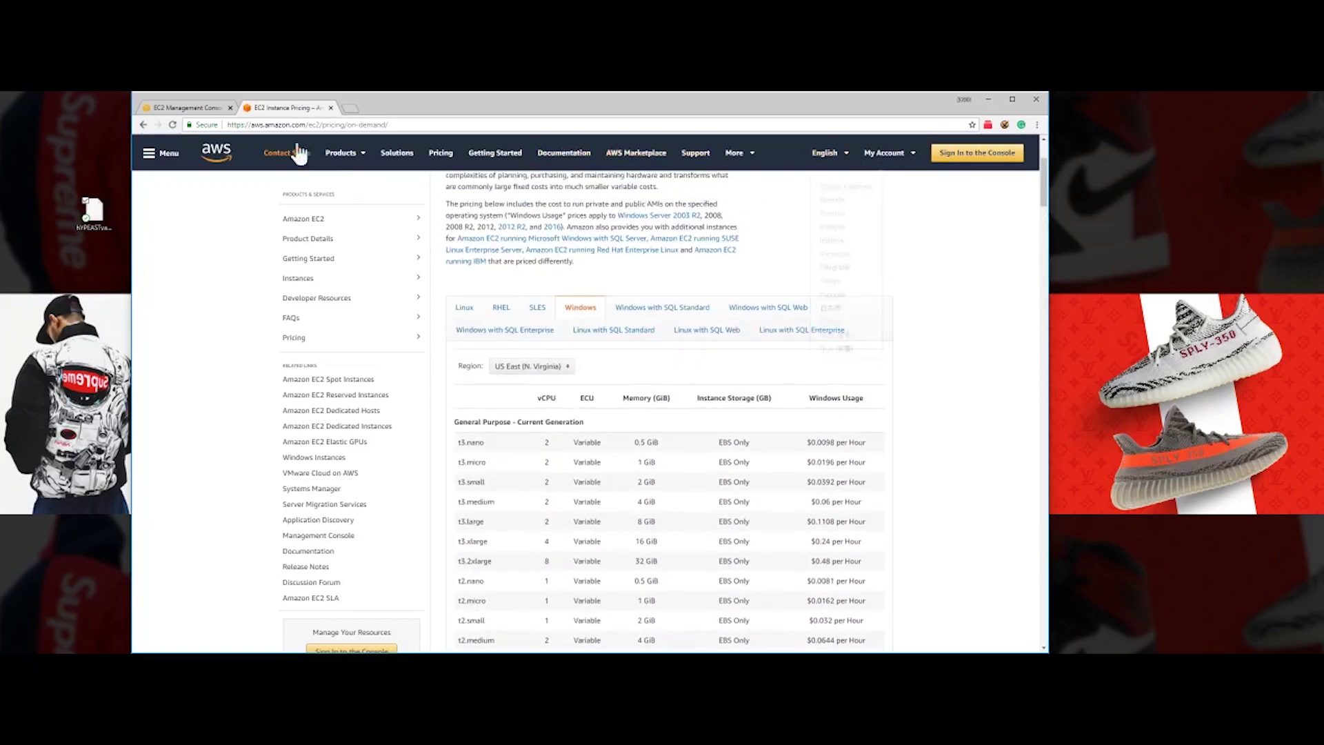
click(208, 106)
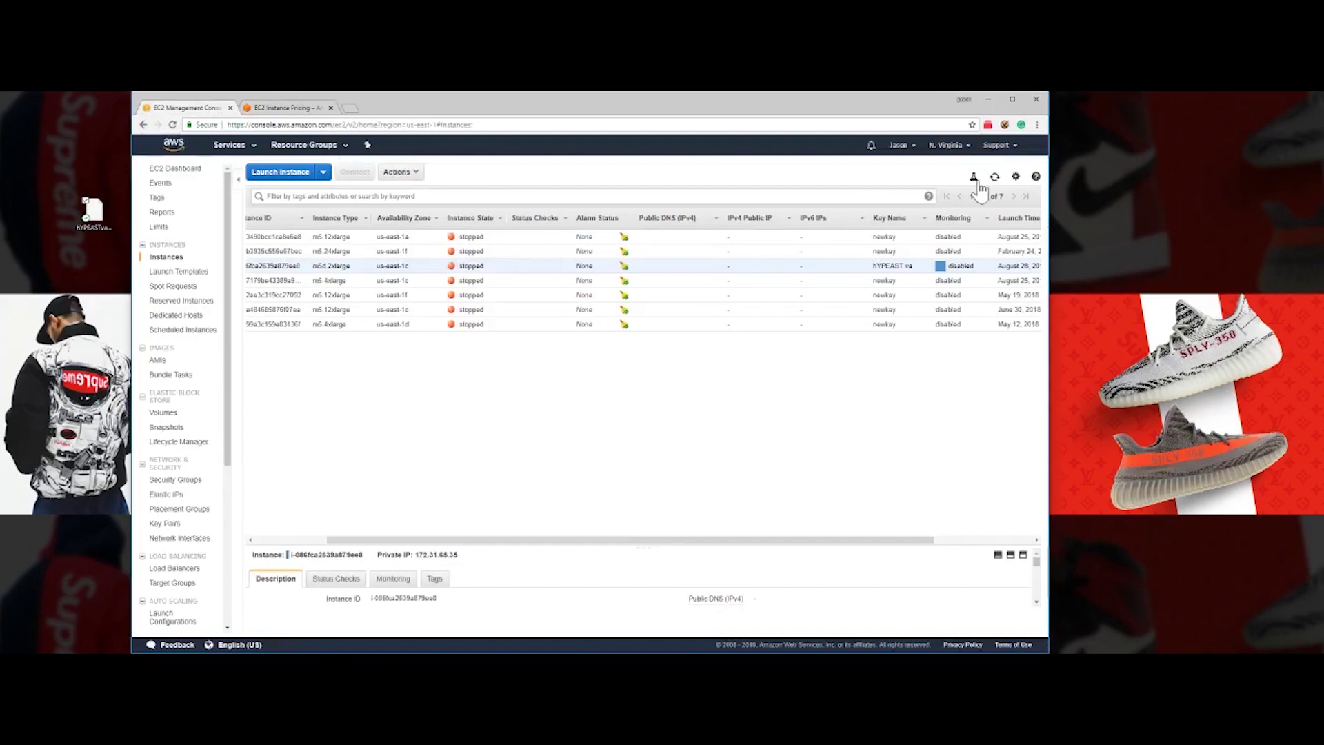
- Open My Billing Dashboard and check the $0.00 spend and $6.25 August forecast
click(909, 146)
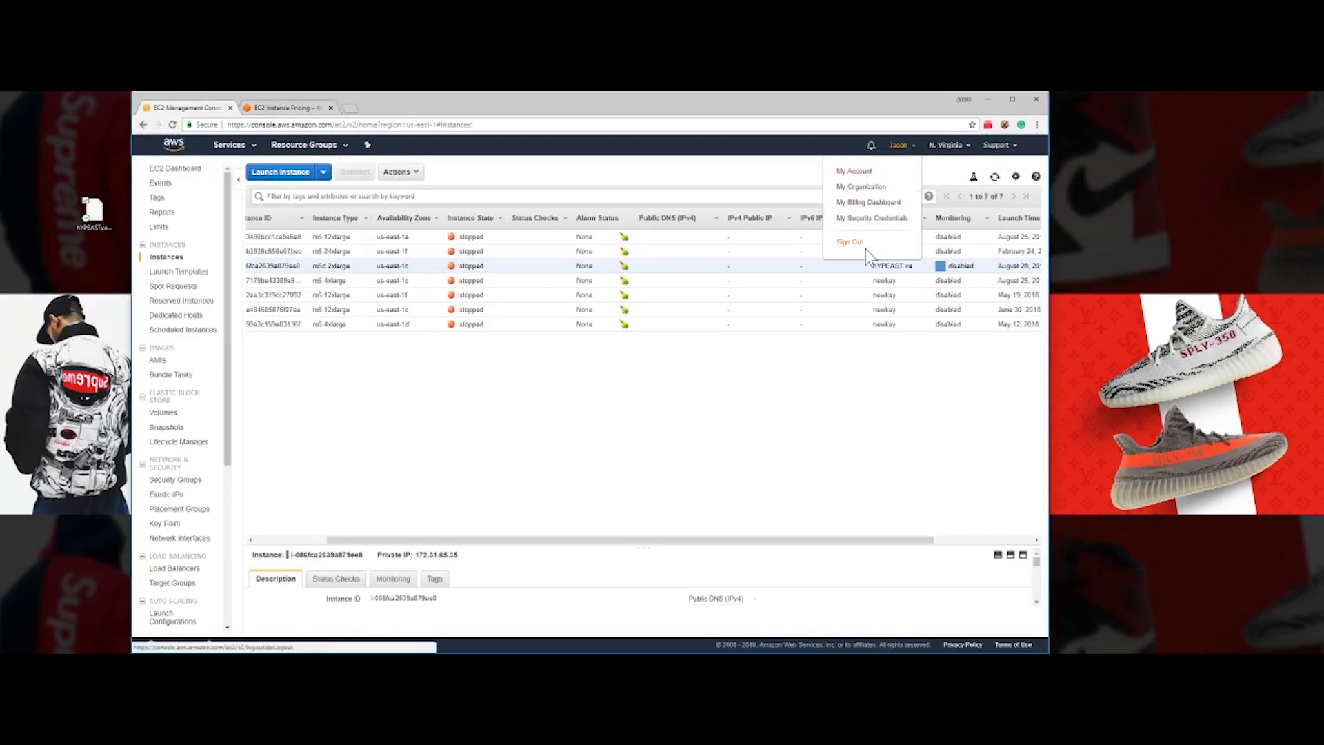
click(872, 202)
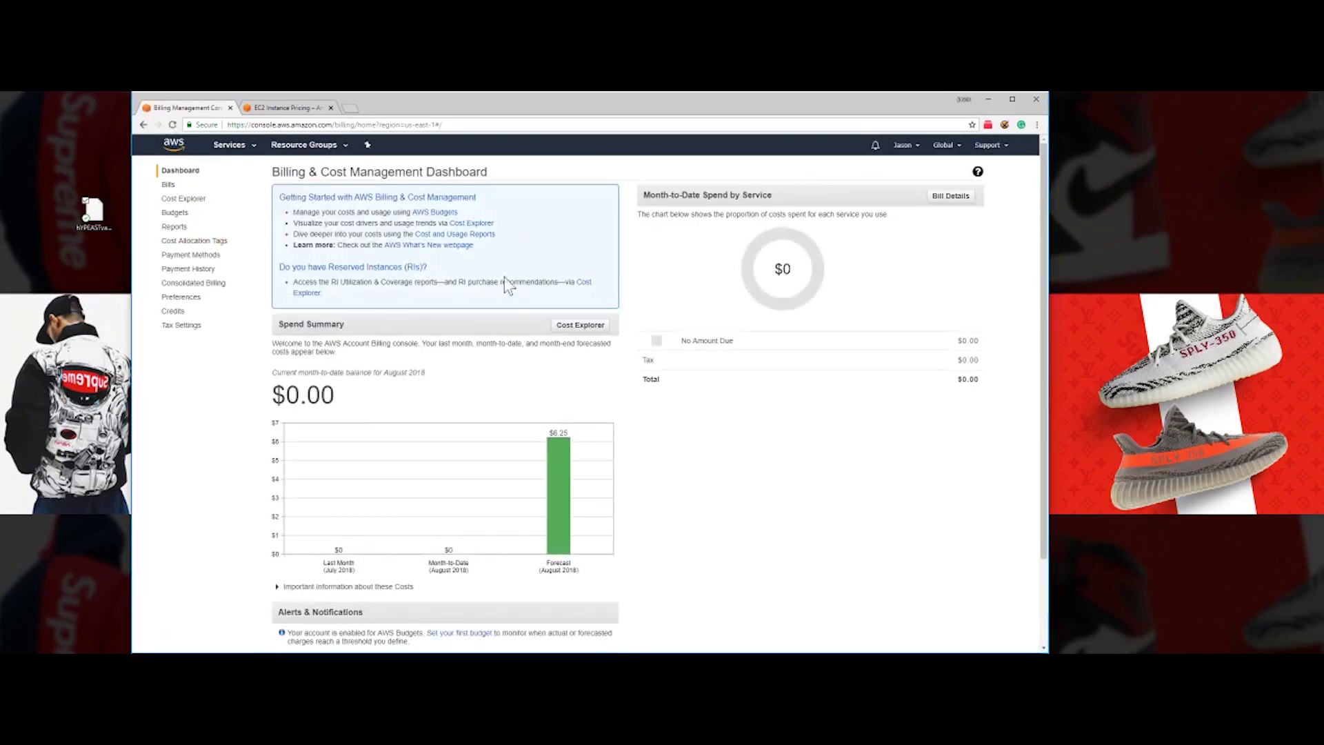
scroll(502, 281, down, 2)
scroll(503, 349, up, 1)
scroll(362, 390, down, 1)
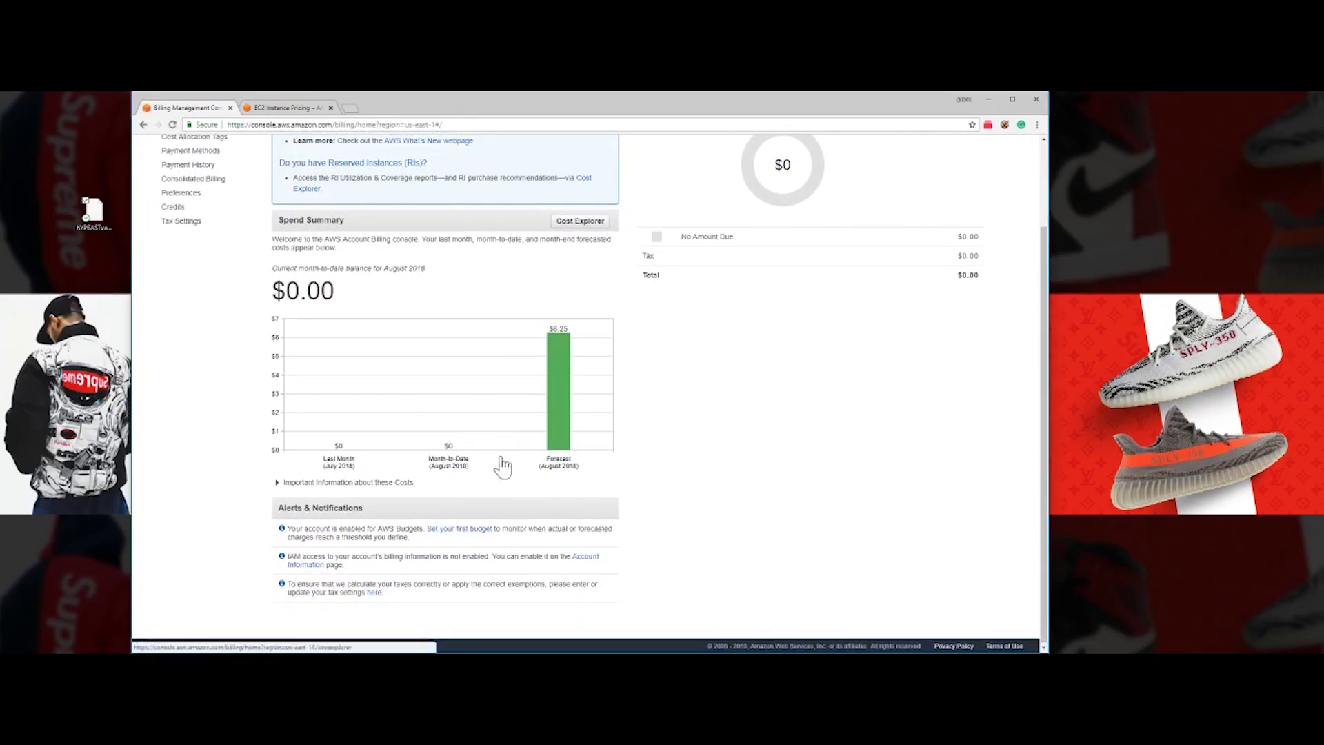
mouse_move(559, 337)
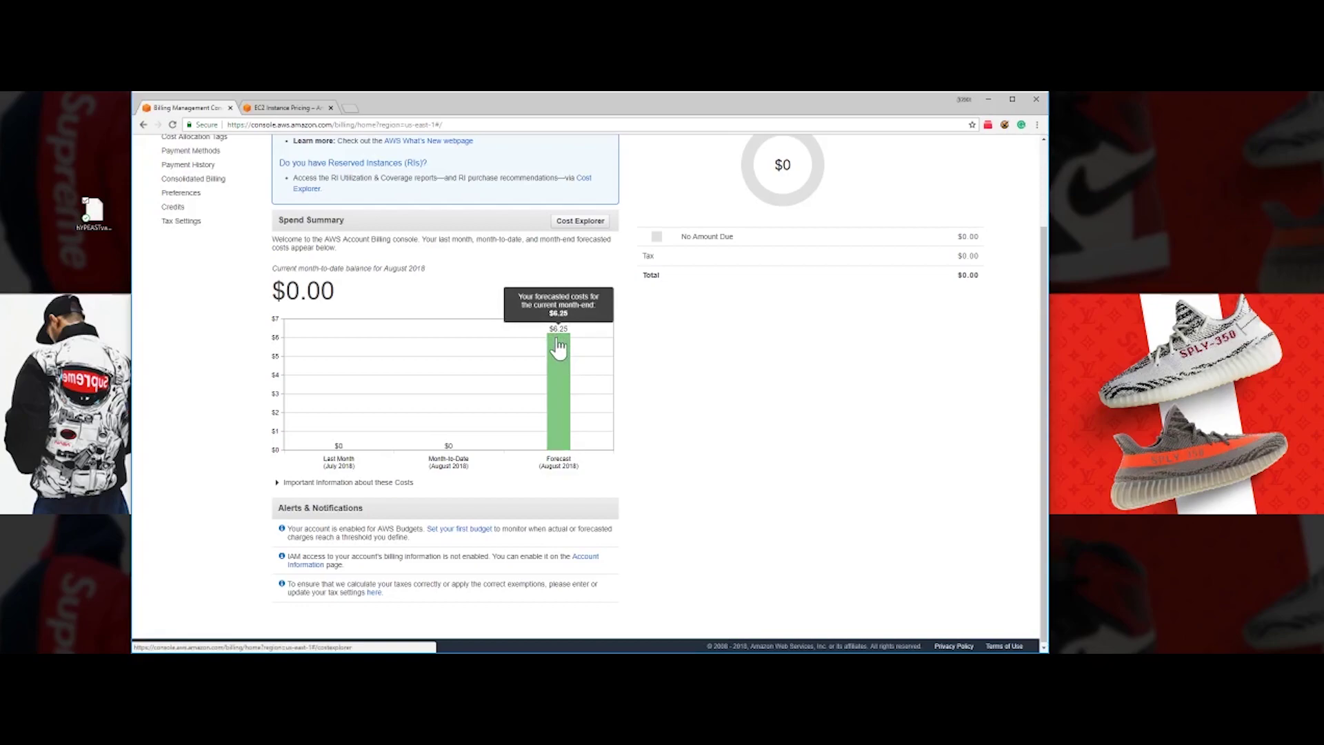
scroll(438, 338, up, 3)
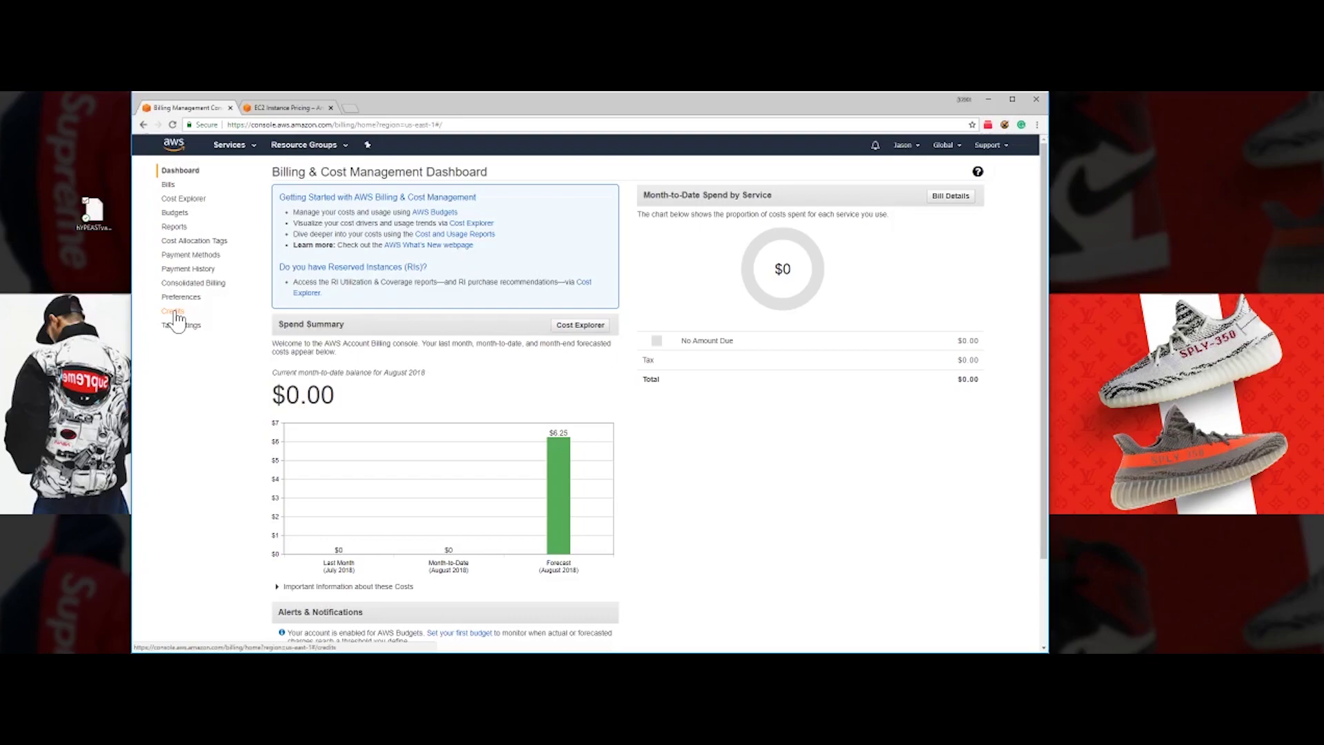
click(986, 99)
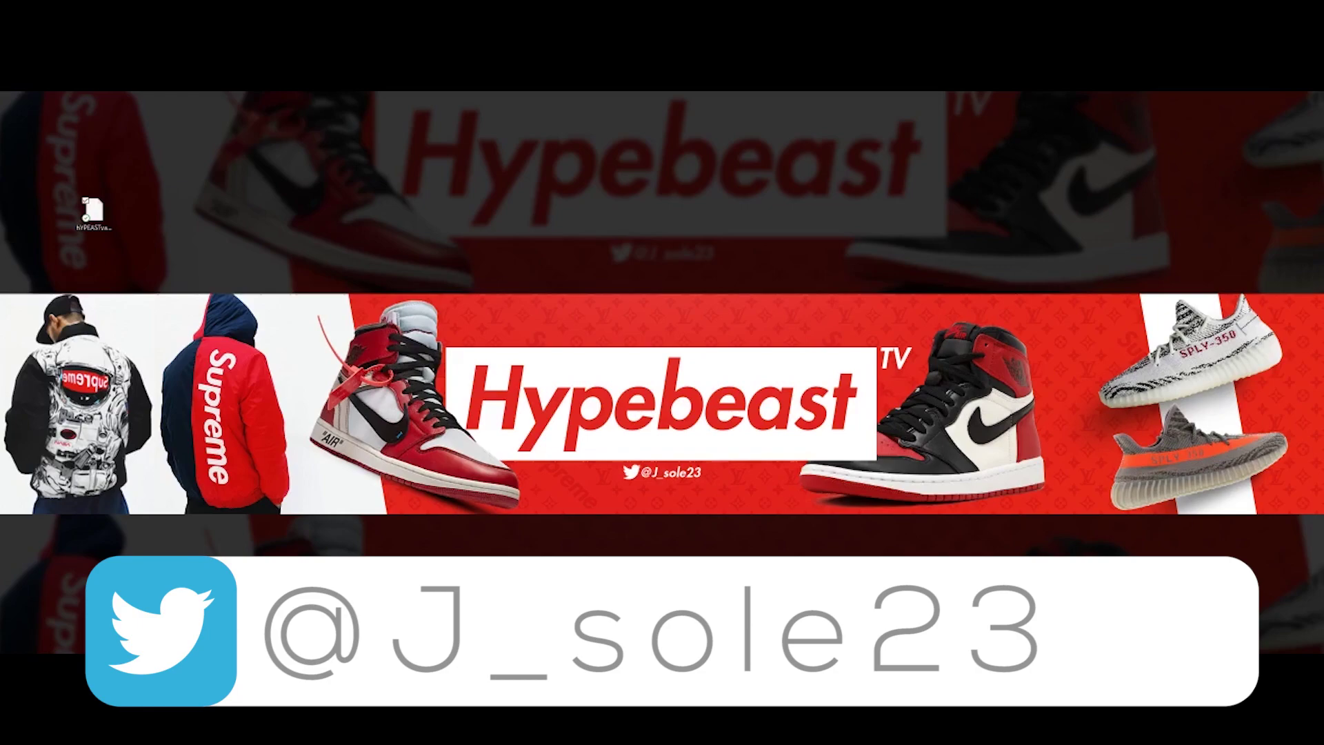
key(alt+Tab)
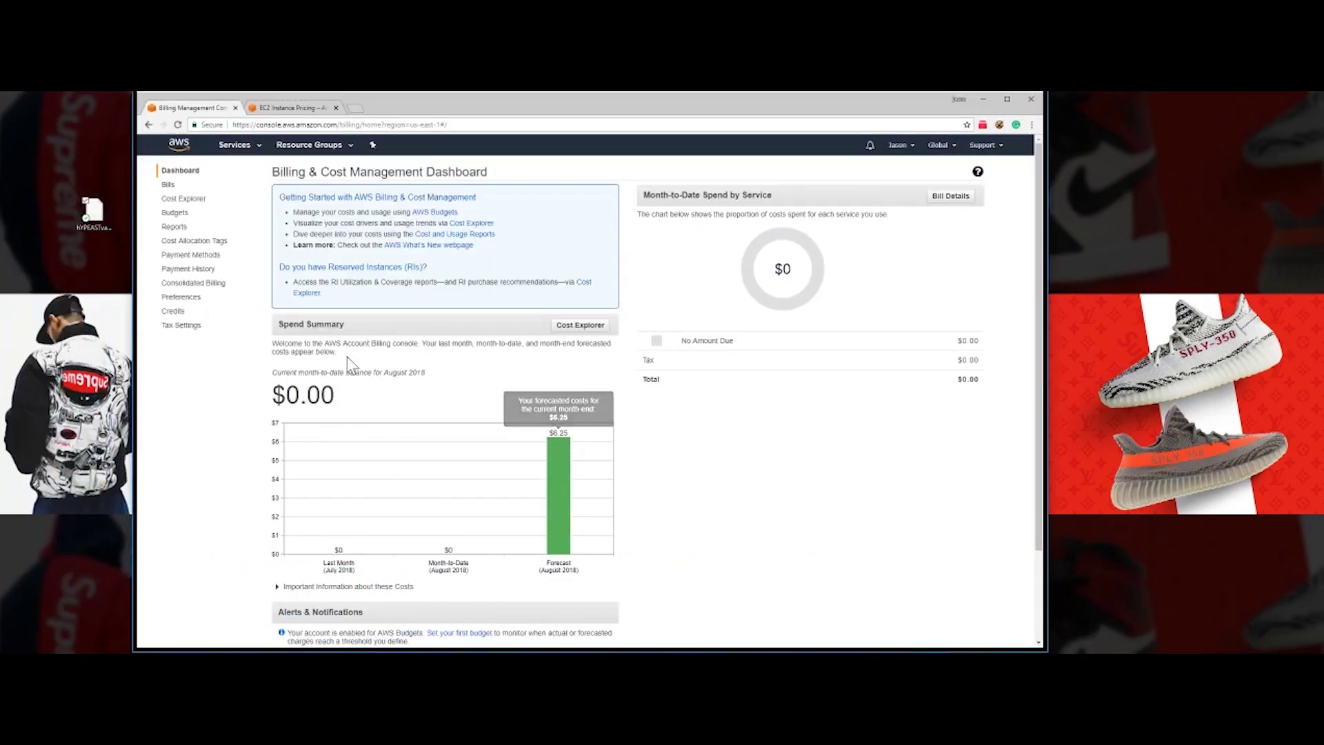
- Open the redeemed Credits table and review the credit names
click(175, 312)
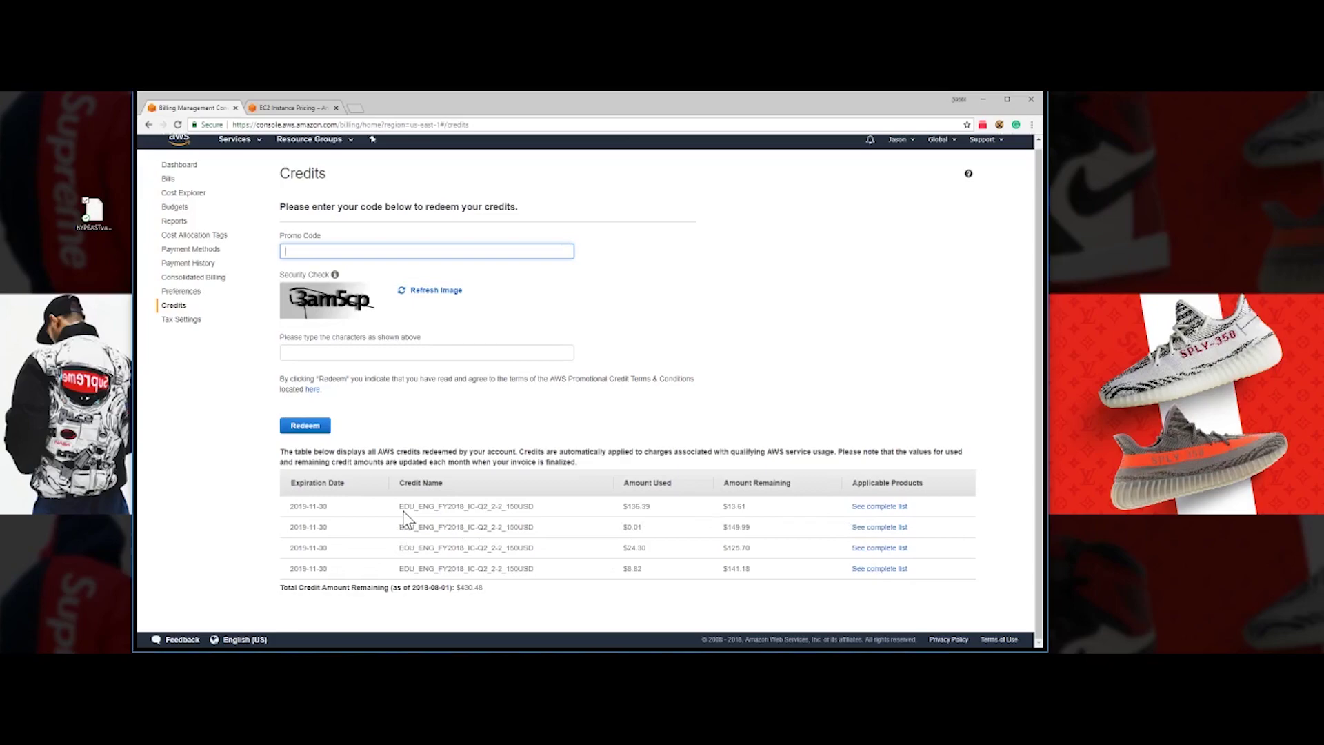
drag(400, 506, 533, 574)
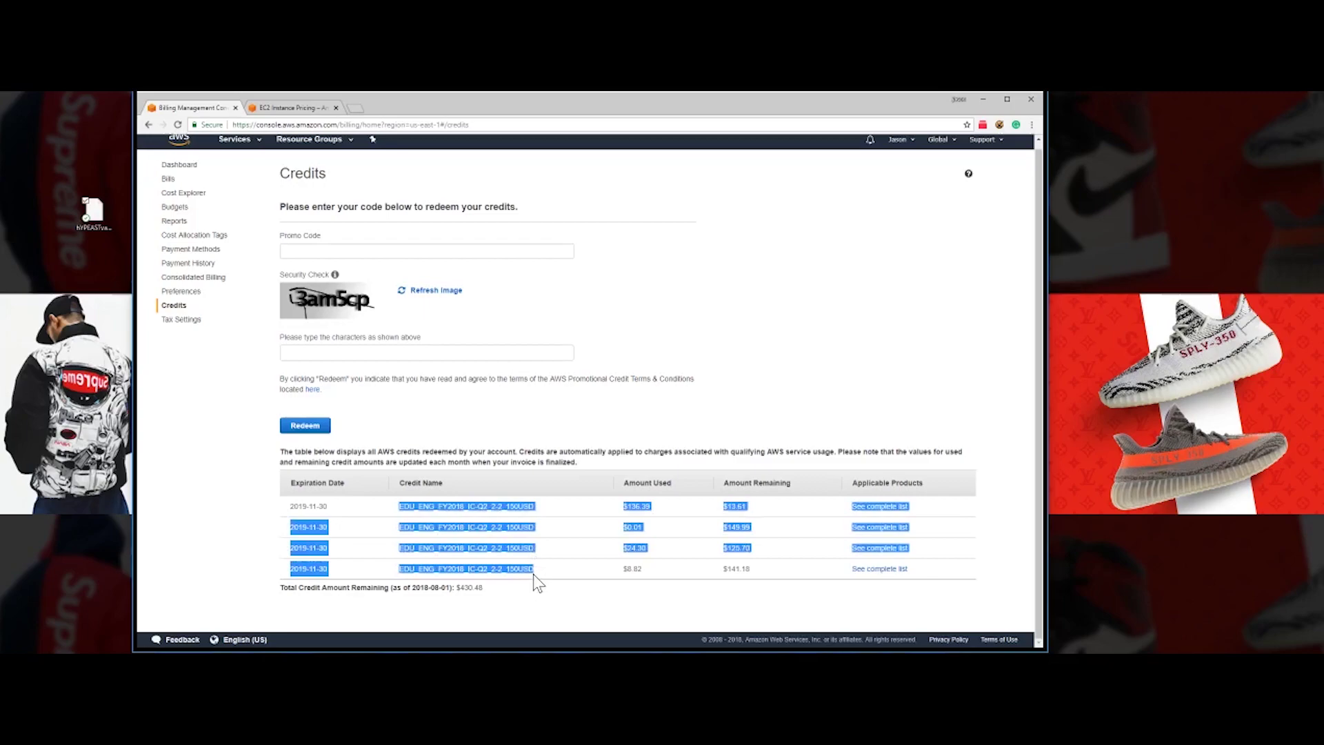
click(539, 512)
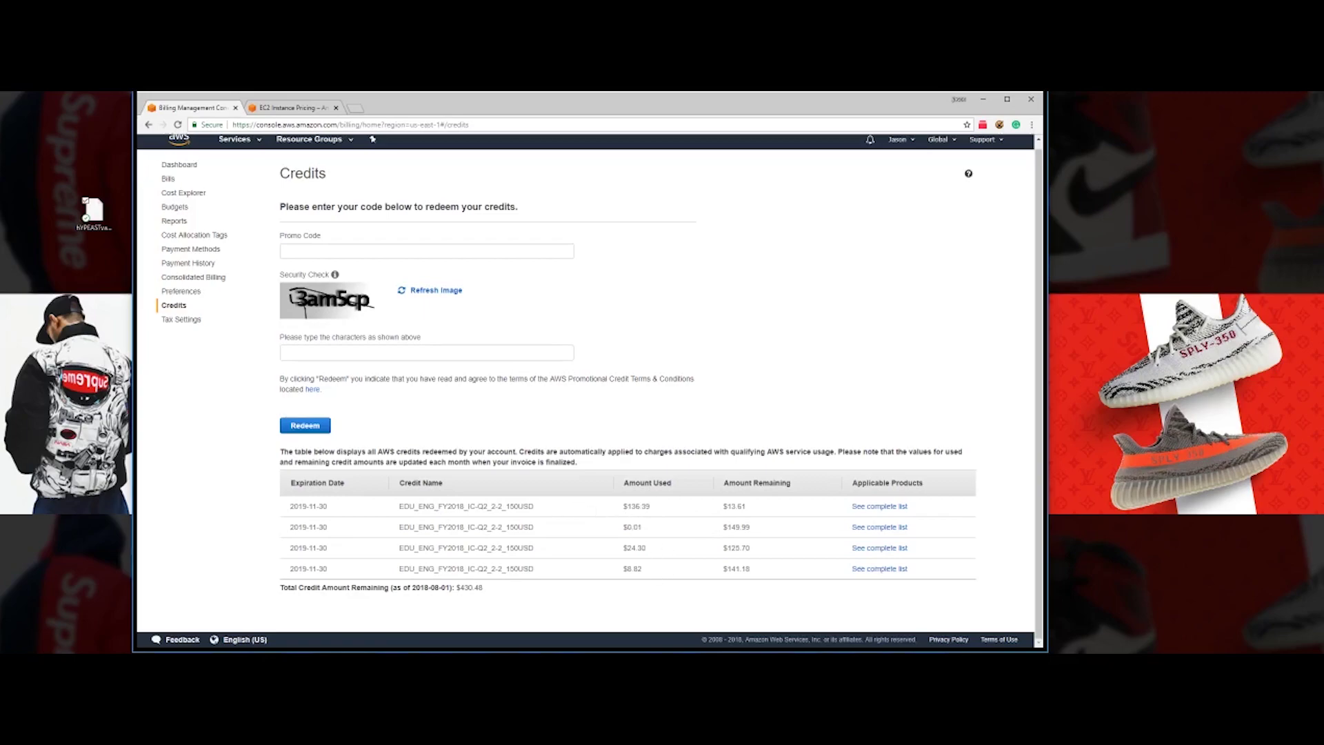
drag(399, 506, 541, 516)
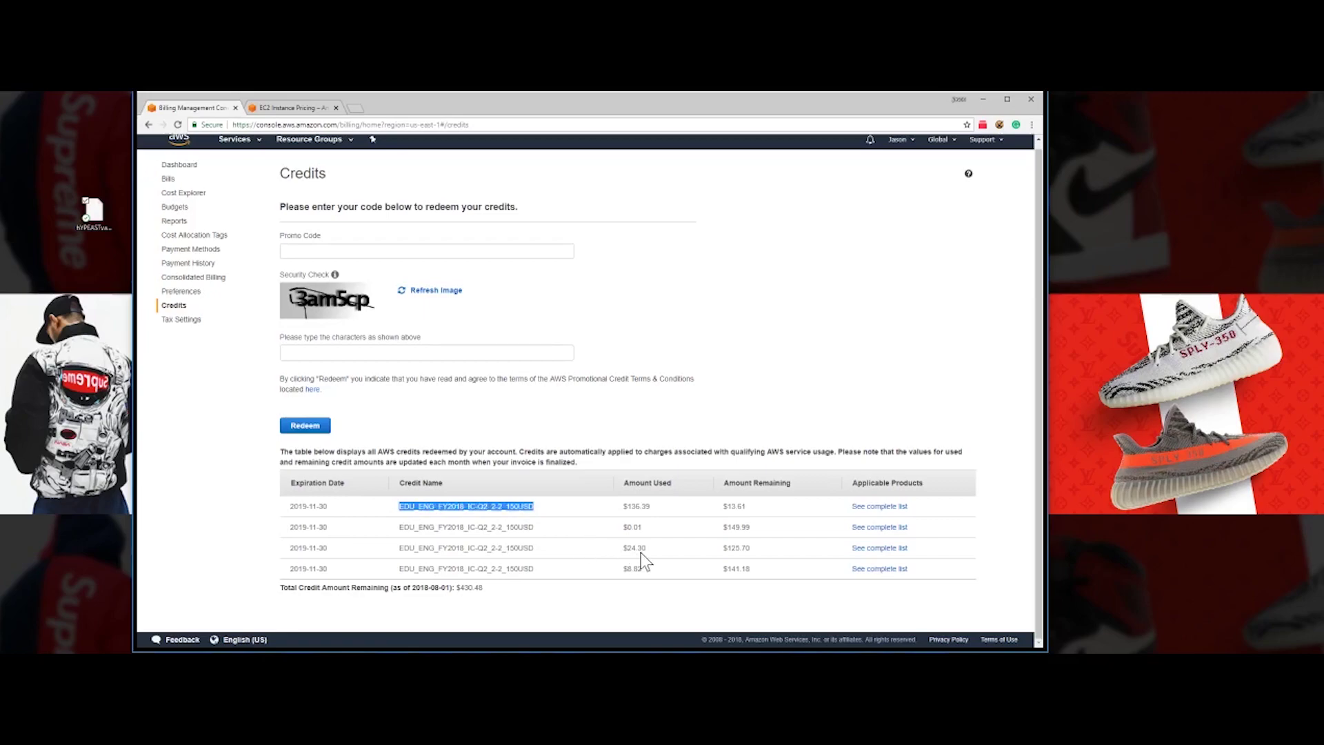
click(559, 528)
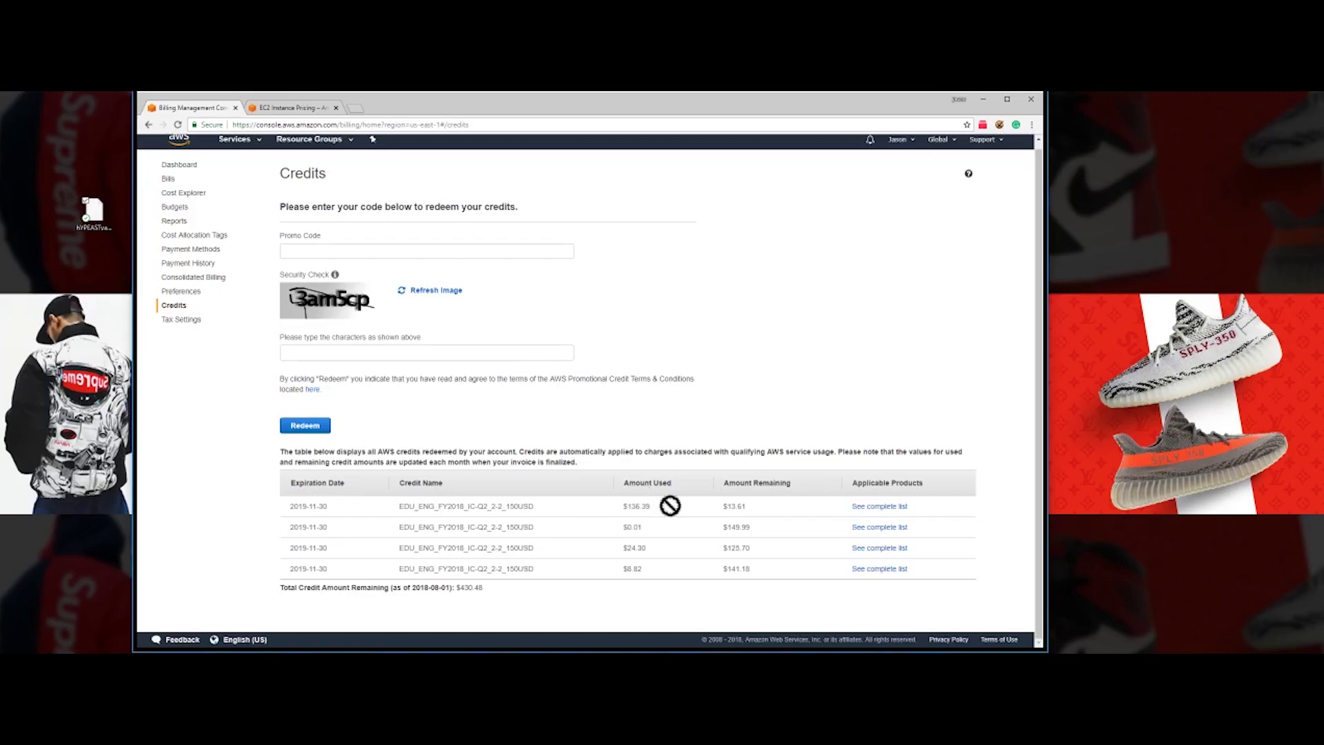
- Review the credits' used and remaining amounts, such as $136.39 used, $13.61 and $149.99 remaining
double_click(735, 506)
double_click(735, 527)
drag(736, 527, 790, 538)
click(751, 530)
scroll(583, 511, up, 1)
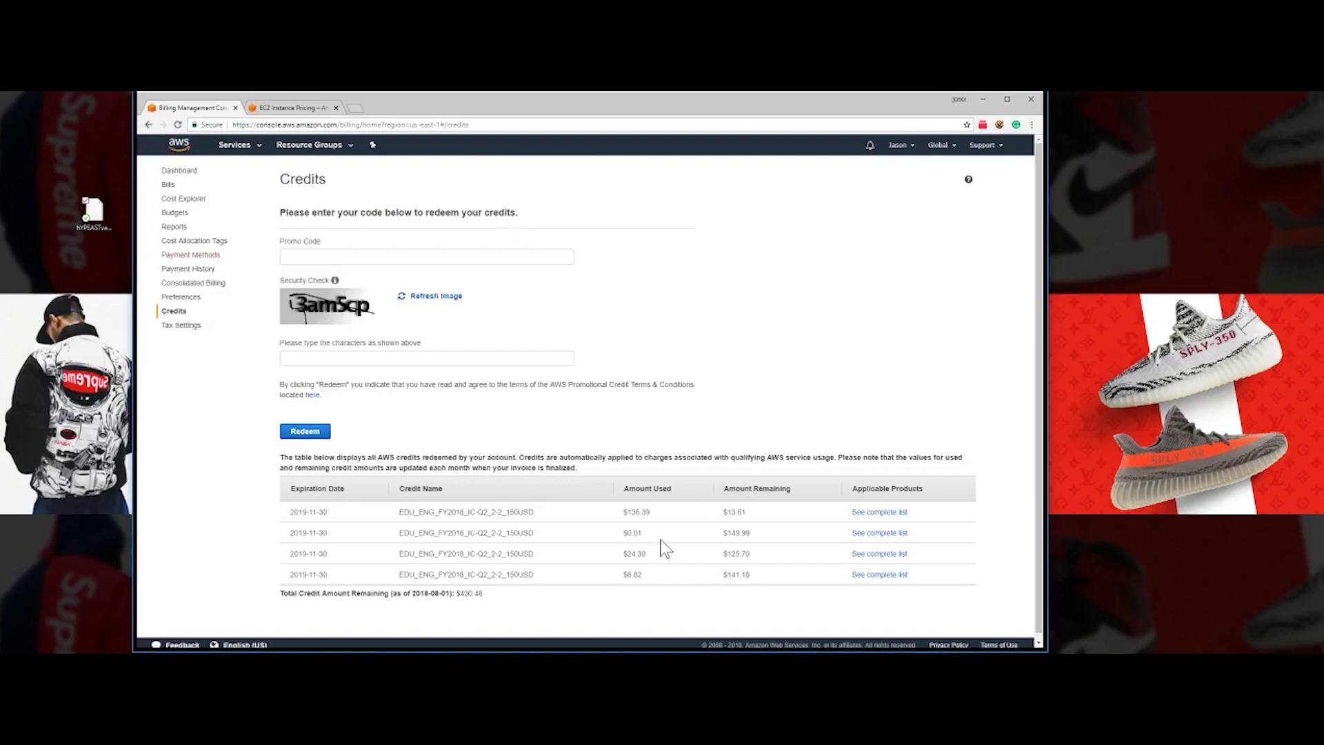
drag(621, 511, 755, 511)
click(673, 511)
- Open the August 2018 bill and expand Data Transfer and Elastic Compute Cloud charges by region
click(169, 185)
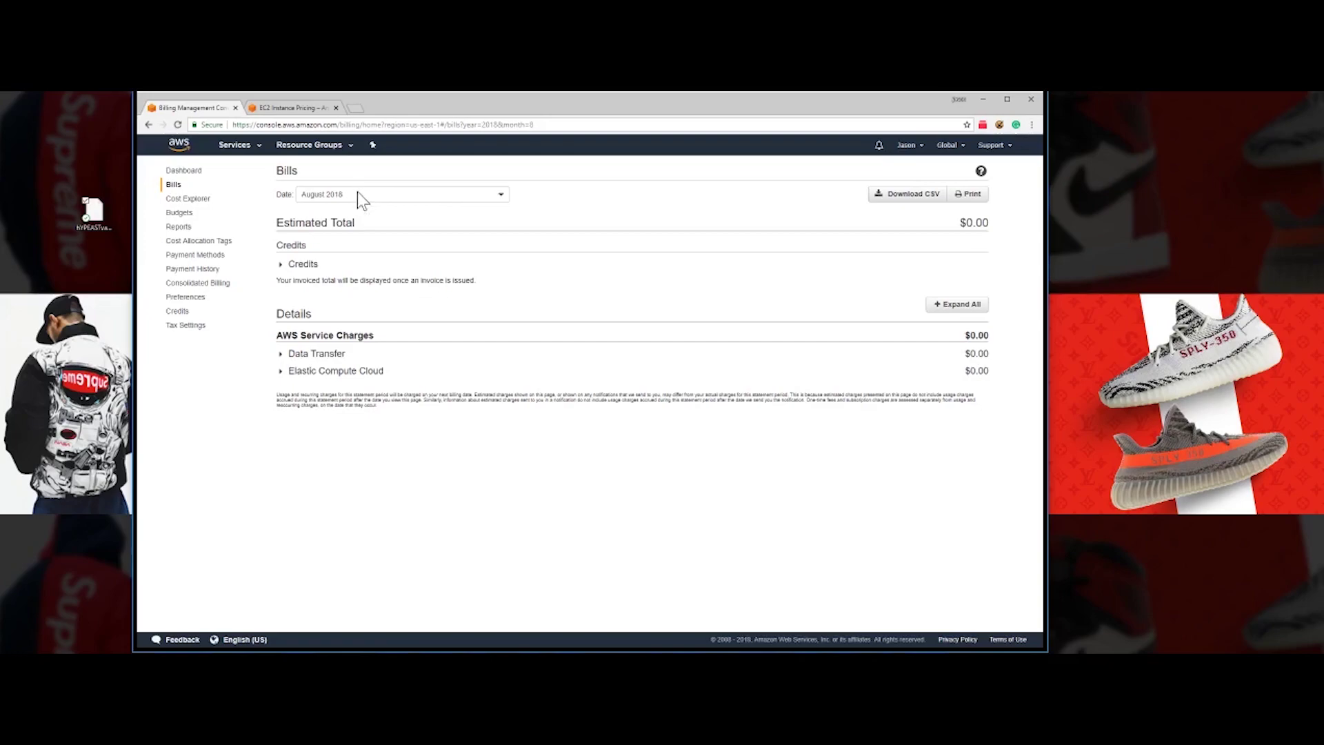
click(284, 265)
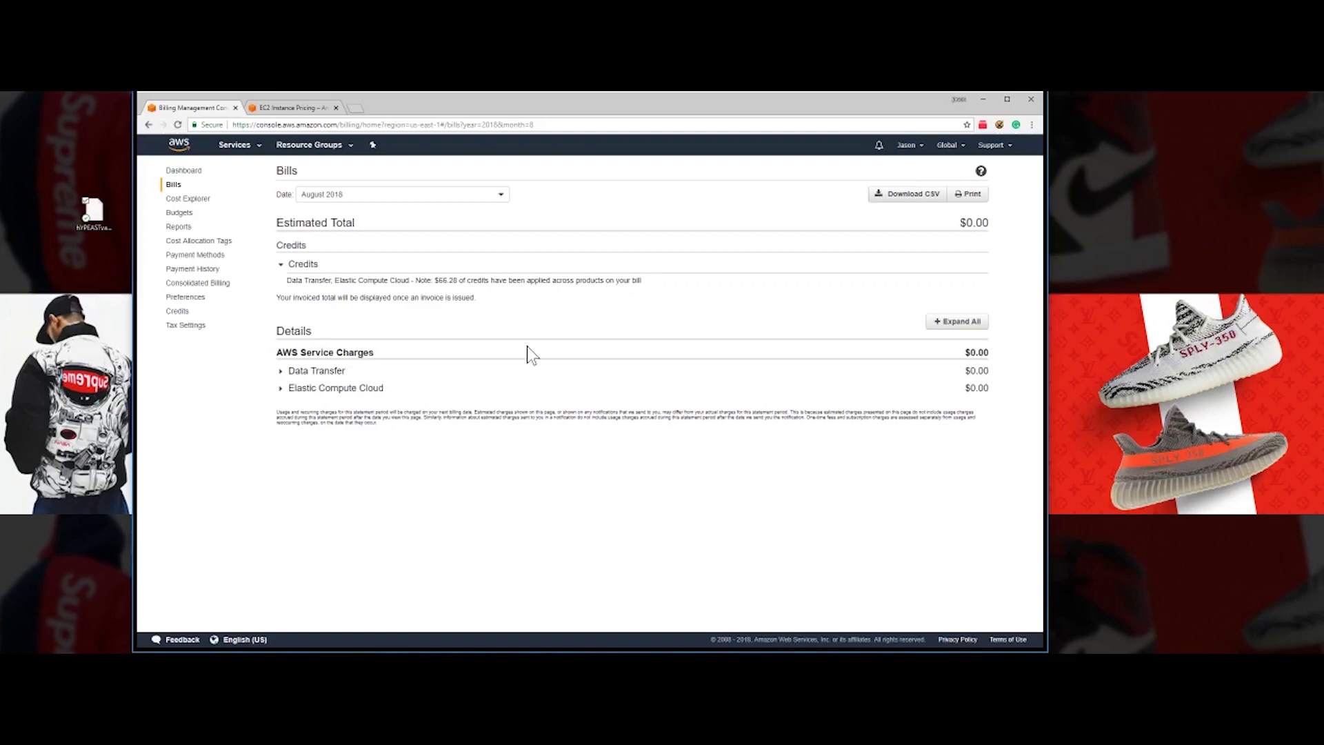
click(280, 373)
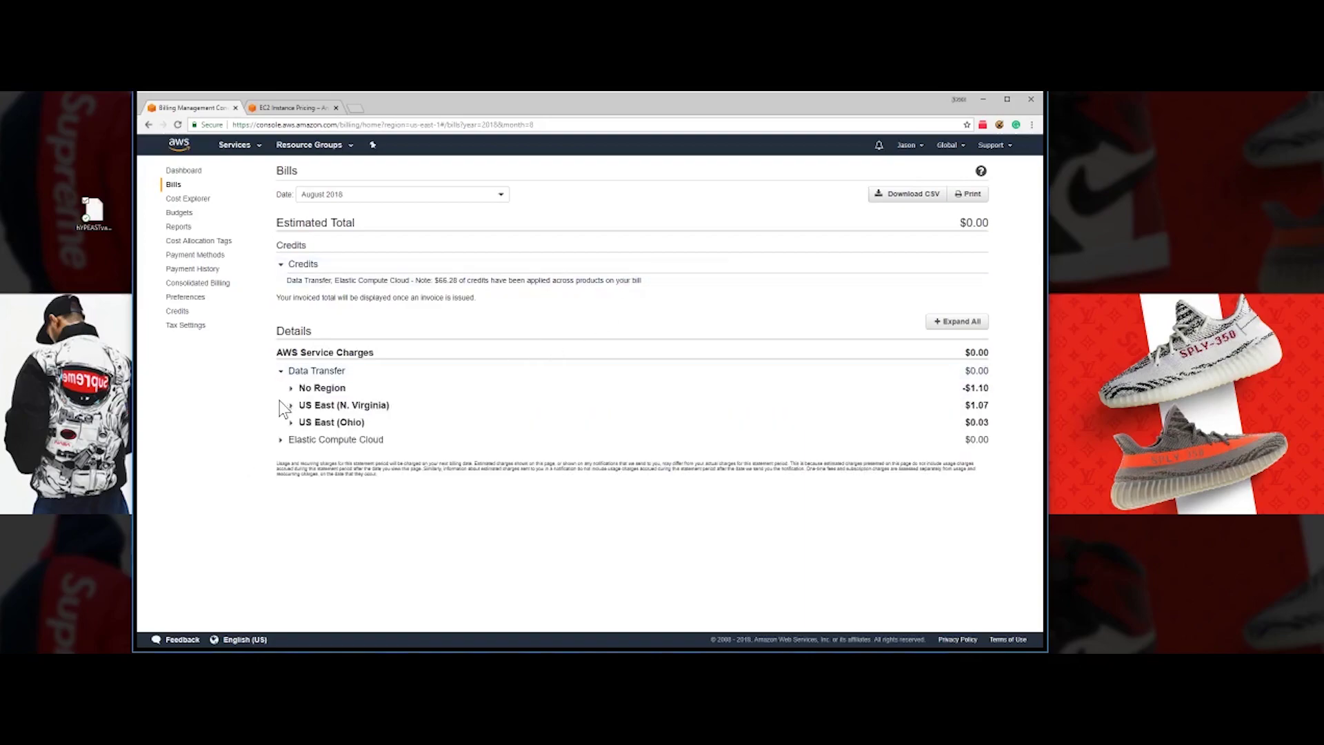
click(279, 441)
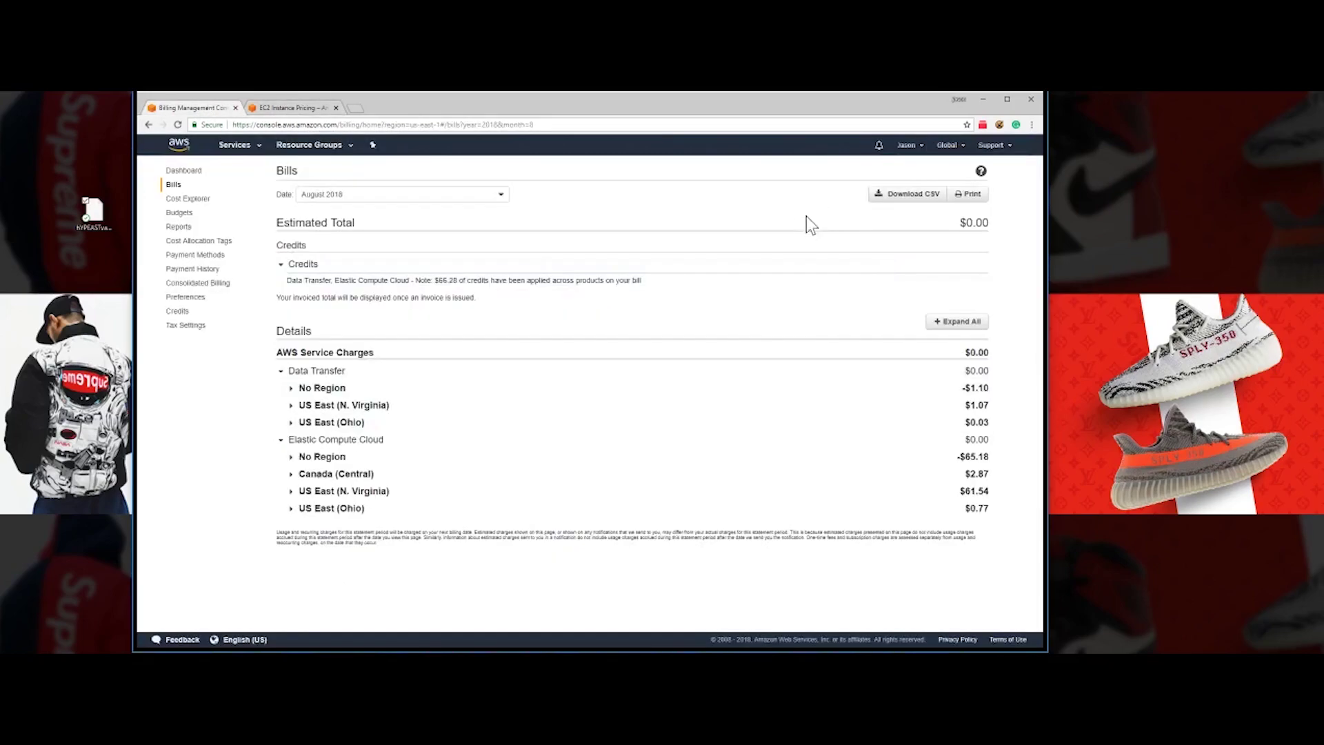
click(670, 264)
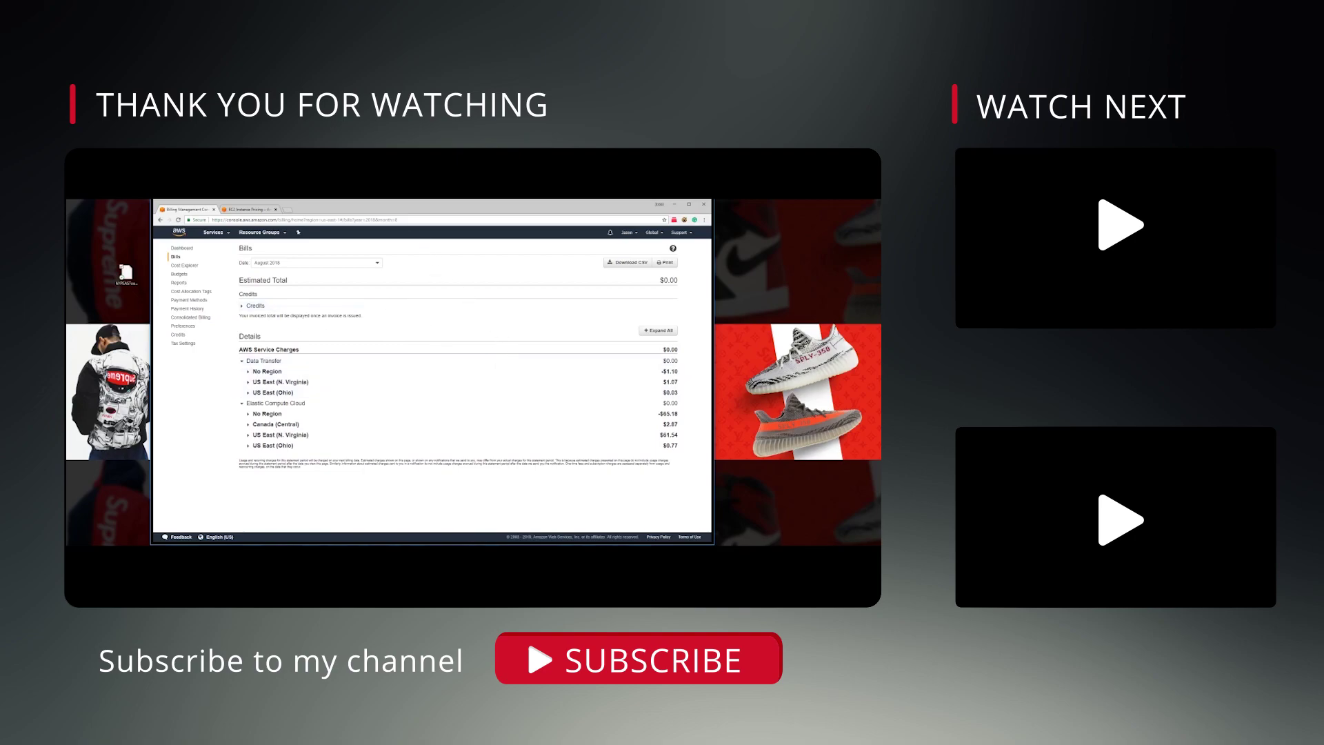
click(251, 210)
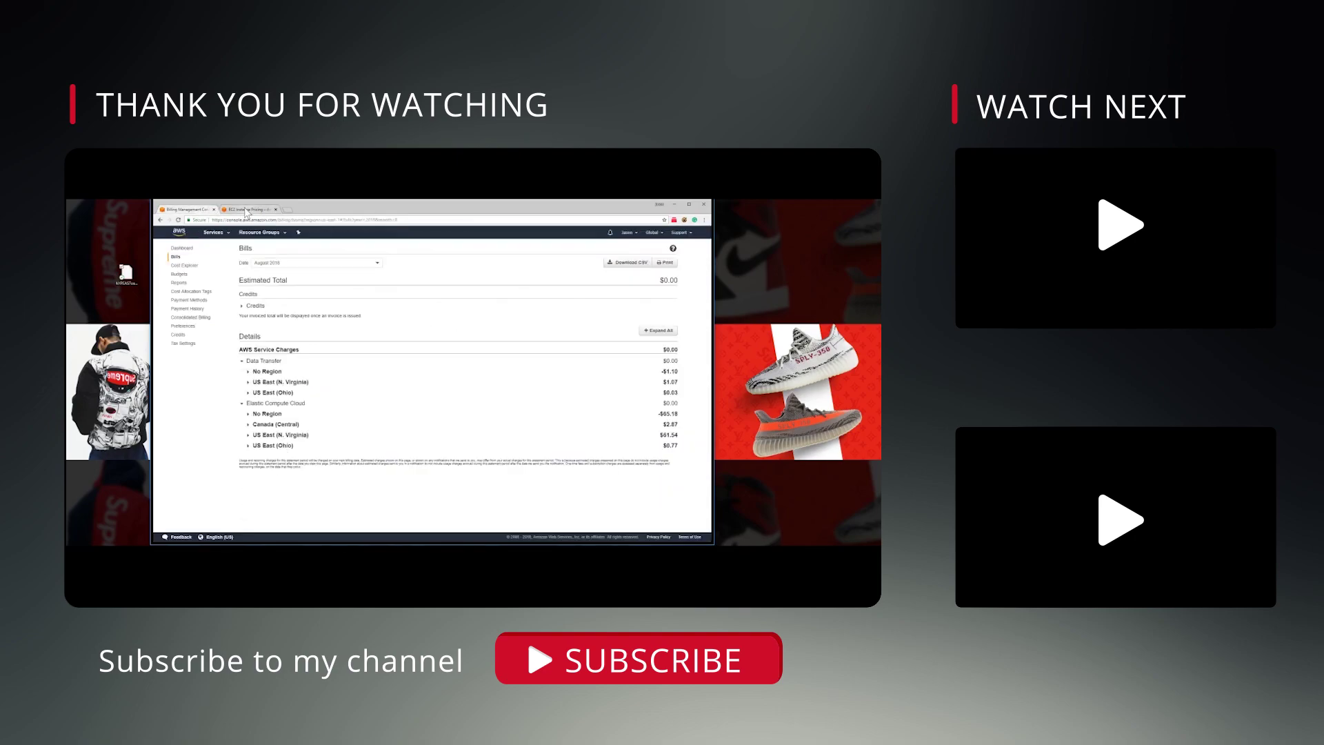